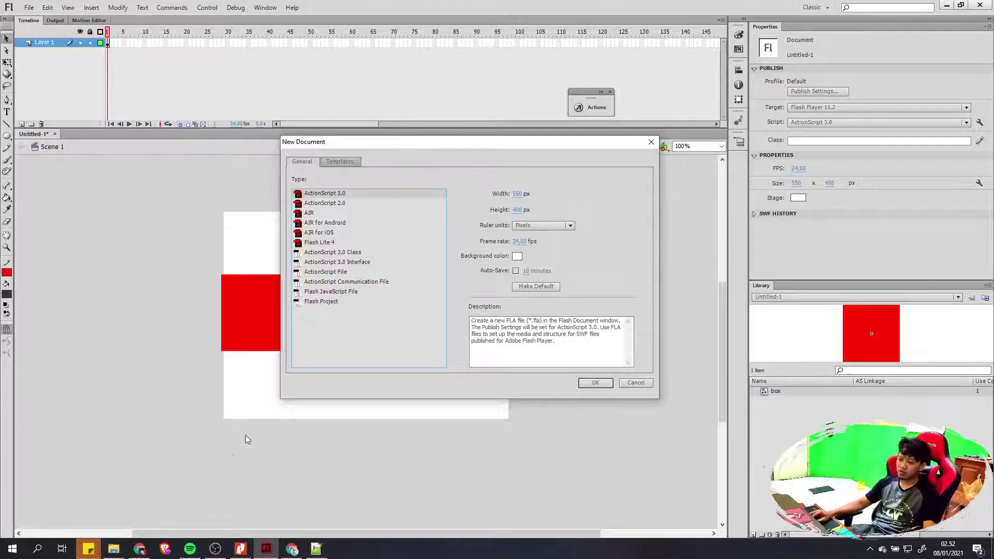
Switch to Nitro Pro and read section 2.1 on frames and keyframes in the Adobe Flash ebook PDF
left_click(242, 549)
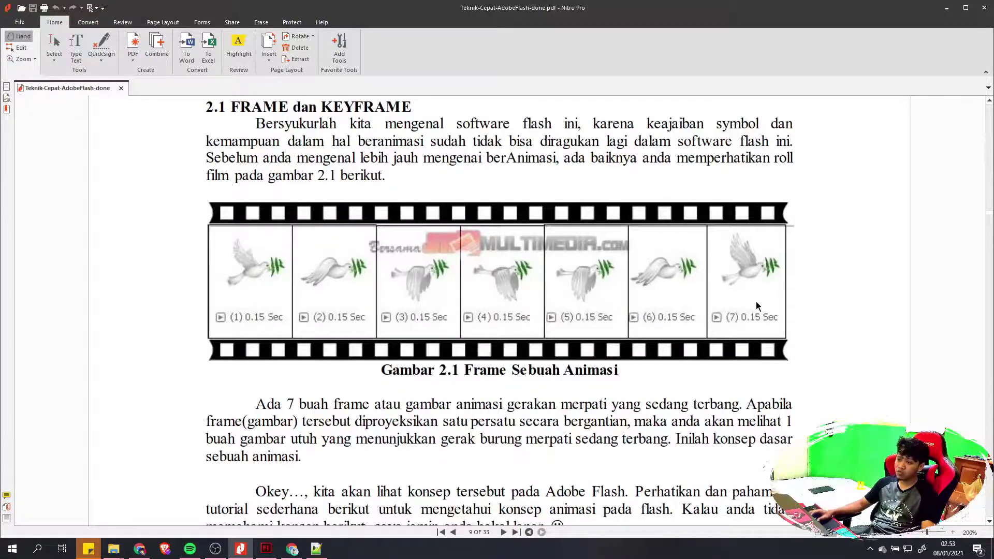
scroll(750, 298, "down", 3)
scroll(747, 292, "up", 9)
scroll(746, 292, "down", 7)
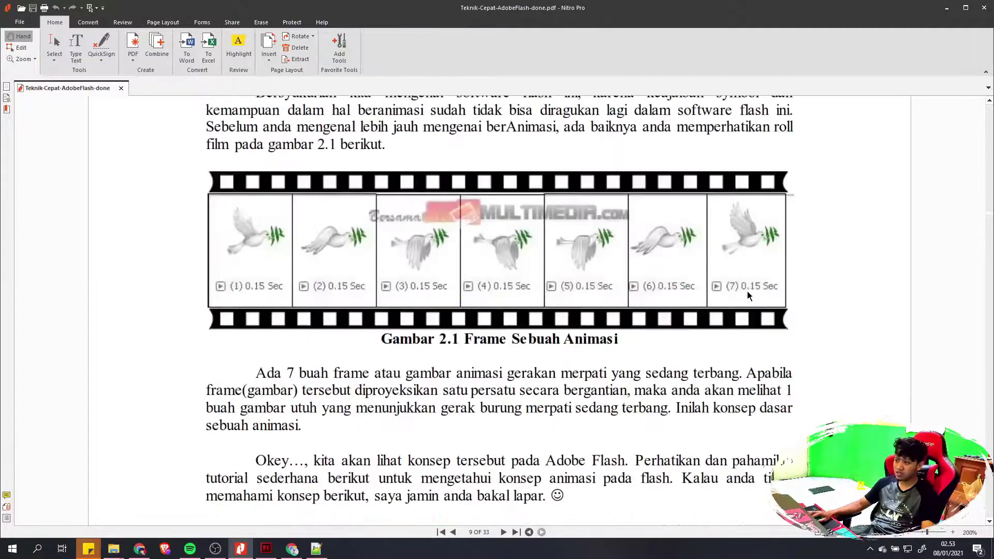
scroll(747, 292, "down", 8)
scroll(747, 293, "up", 6)
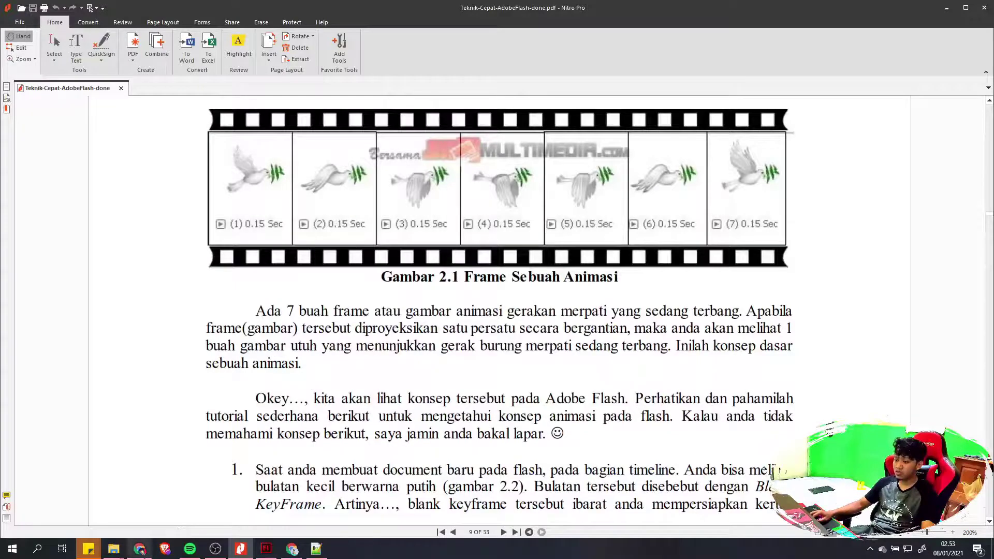
Switch to Chrome and look over the blog post offering the Adobe Flash ebook, including its download instructions
key("alt+Tab")
scroll(260, 244, "down", 6)
scroll(260, 245, "up", 3)
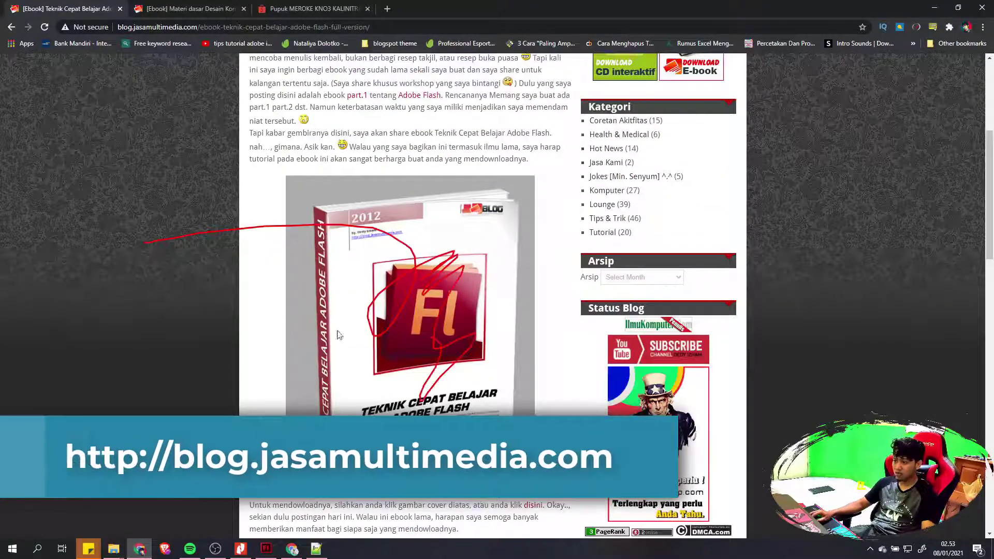
scroll(515, 306, "down", 4)
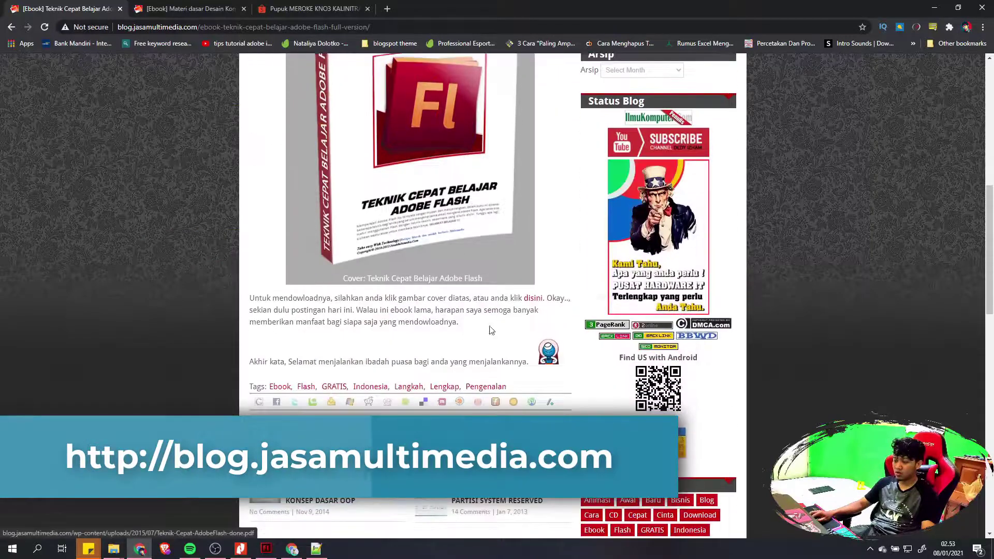
mouse_move(145, 306)
left_mouse_down()
mouse_move(564, 299)
mouse_move(269, 286)
mouse_move(231, 310)
mouse_move(239, 337)
mouse_move(290, 347)
left_mouse_up()
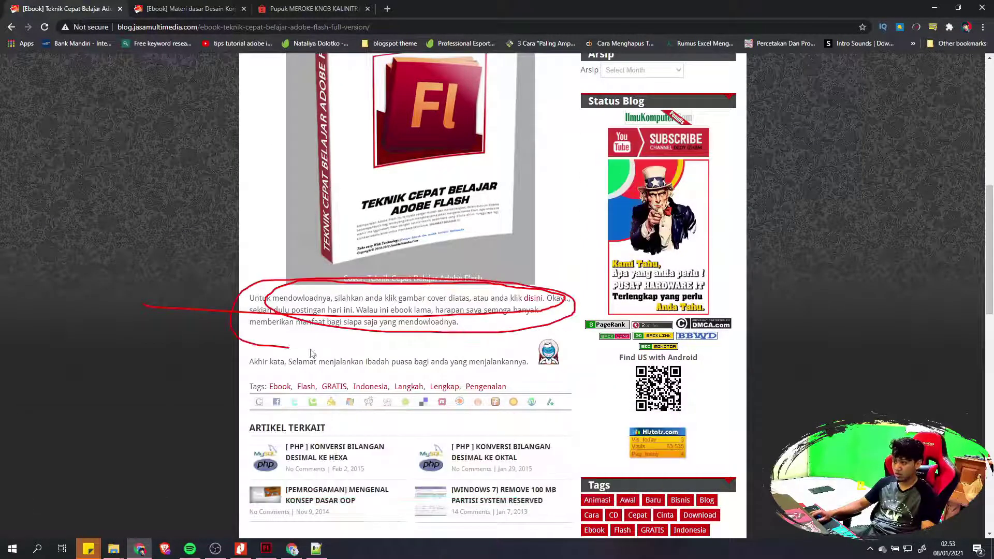
scroll(929, 319, "up", 5)
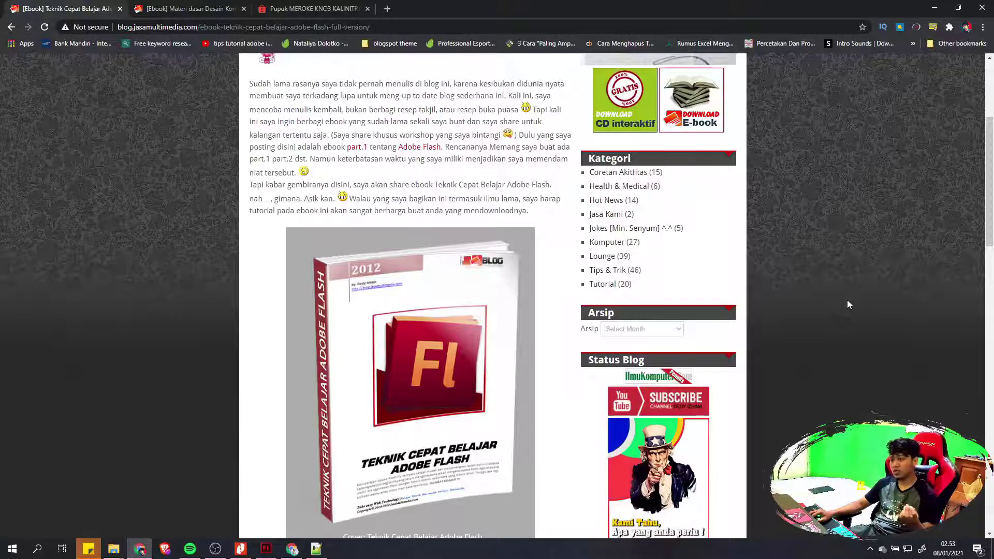
scroll(846, 303, "down", 1)
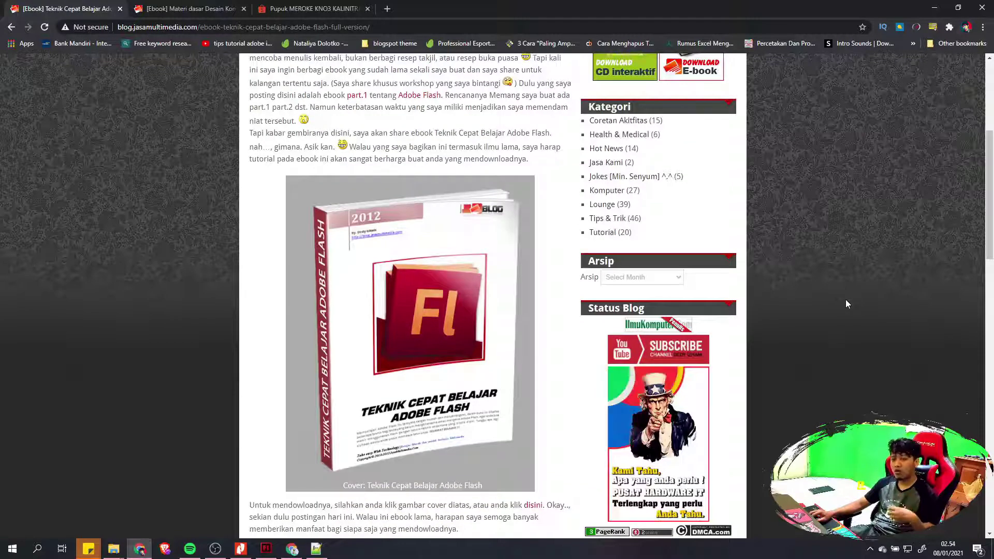
Switch back to Adobe Flash and cancel the open New Document dialog
left_click(262, 546)
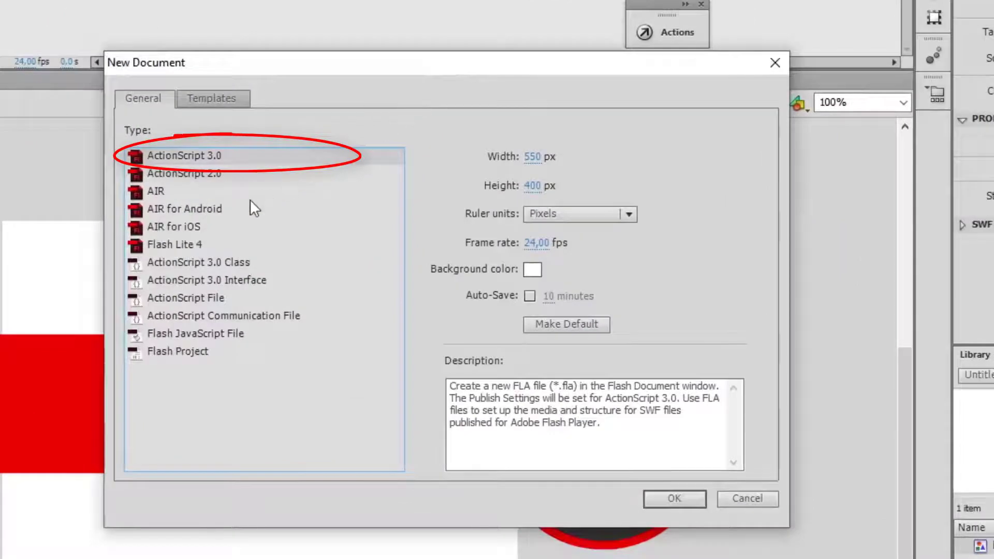
left_click(250, 207)
left_click(207, 156)
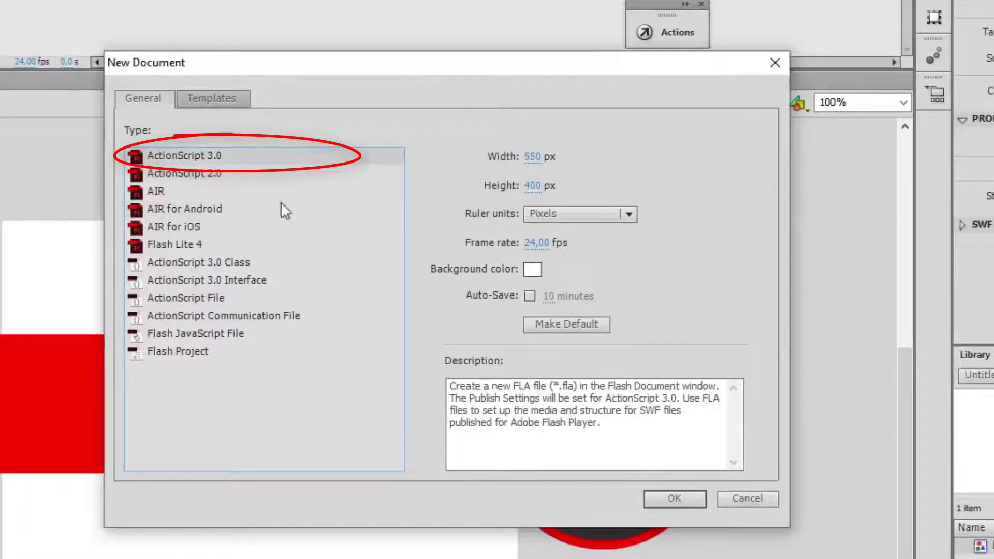
left_click(769, 503)
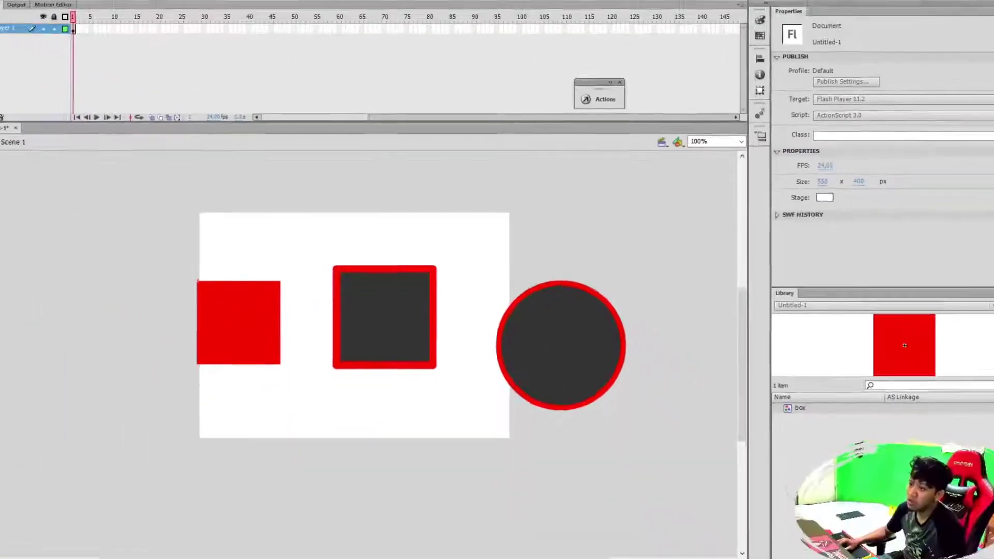
Create a new ActionScript 3.0 document with the default settings
left_click(29, 7)
left_click(41, 21)
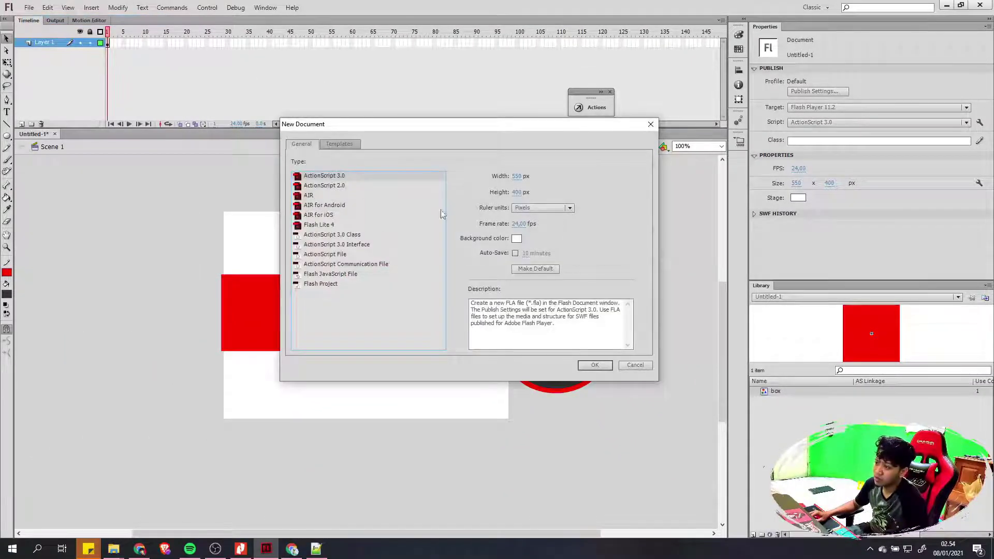
left_click(599, 366)
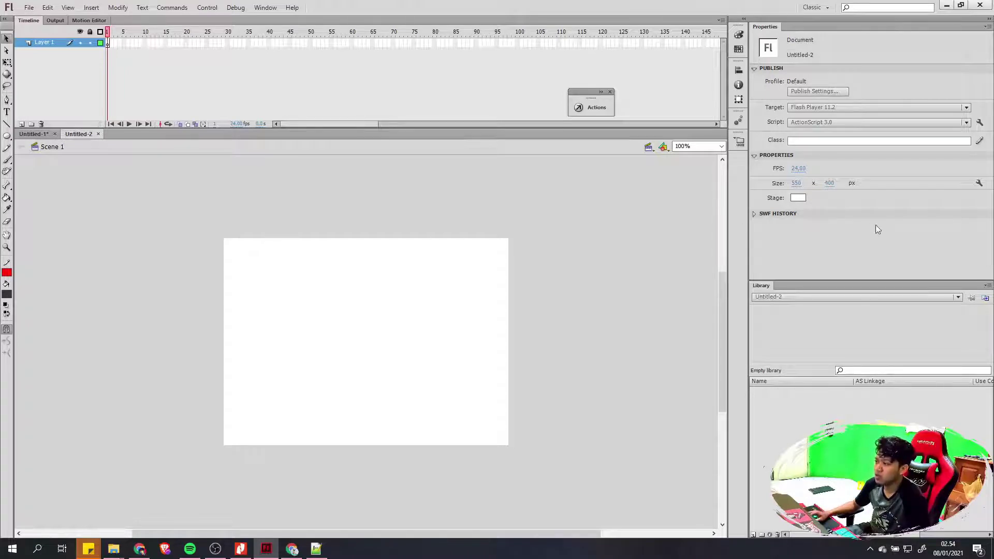
In the document settings, set the stage dimensions to 800 px wide and 600 px high
left_click(796, 184)
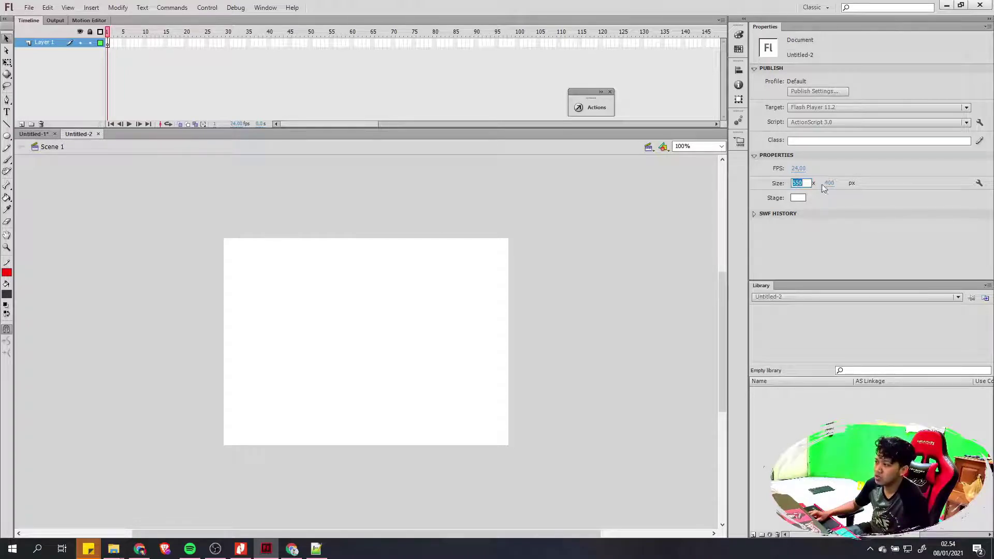
left_click(977, 184)
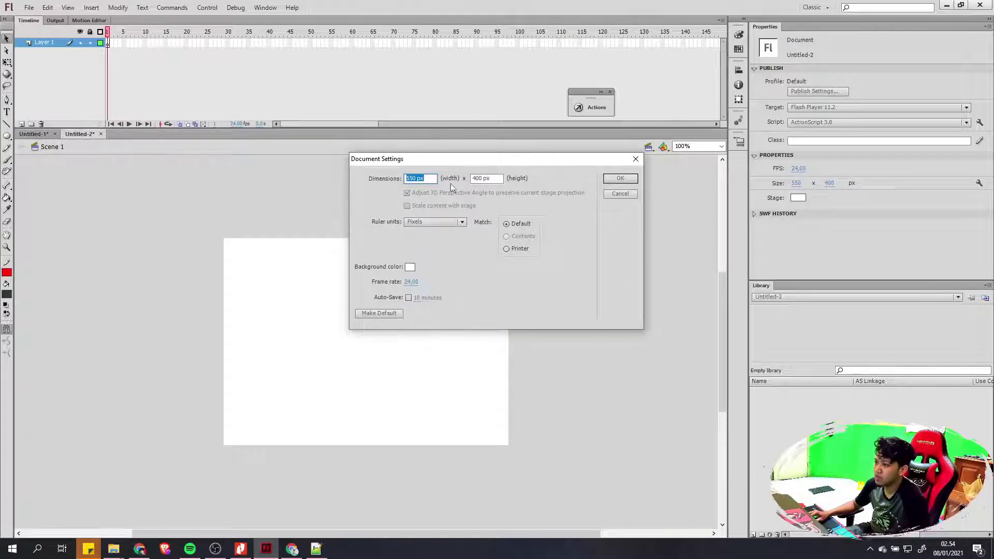
left_click(429, 206)
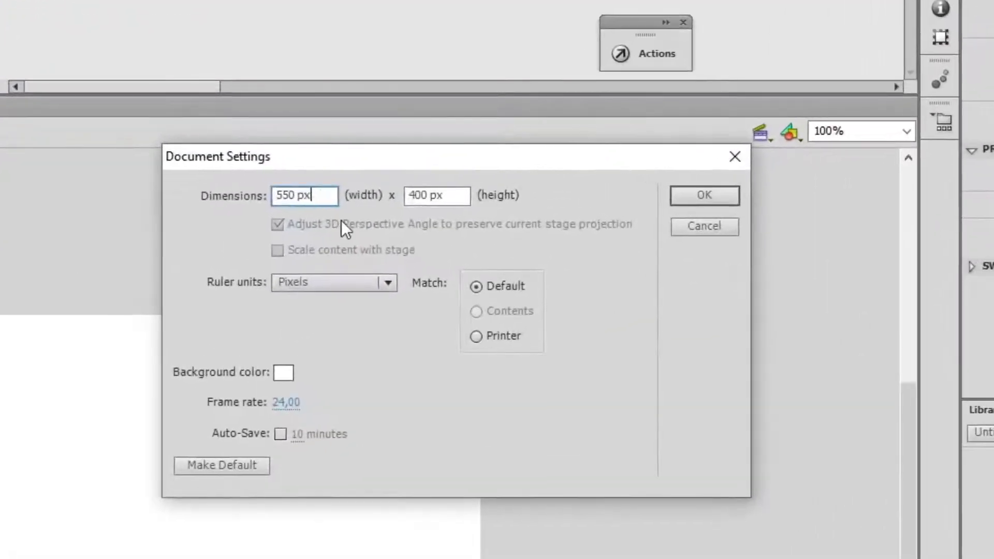
double_click(289, 196)
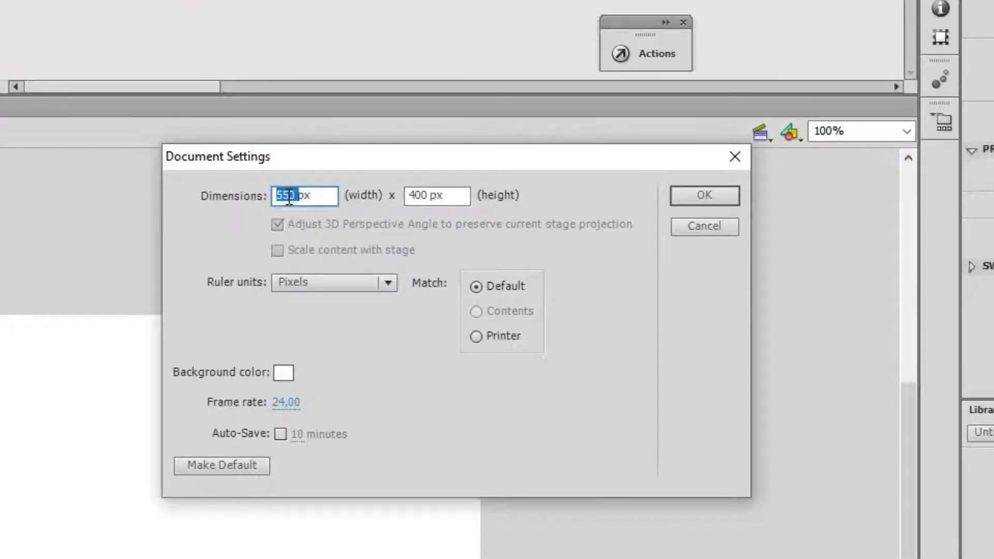
type("800")
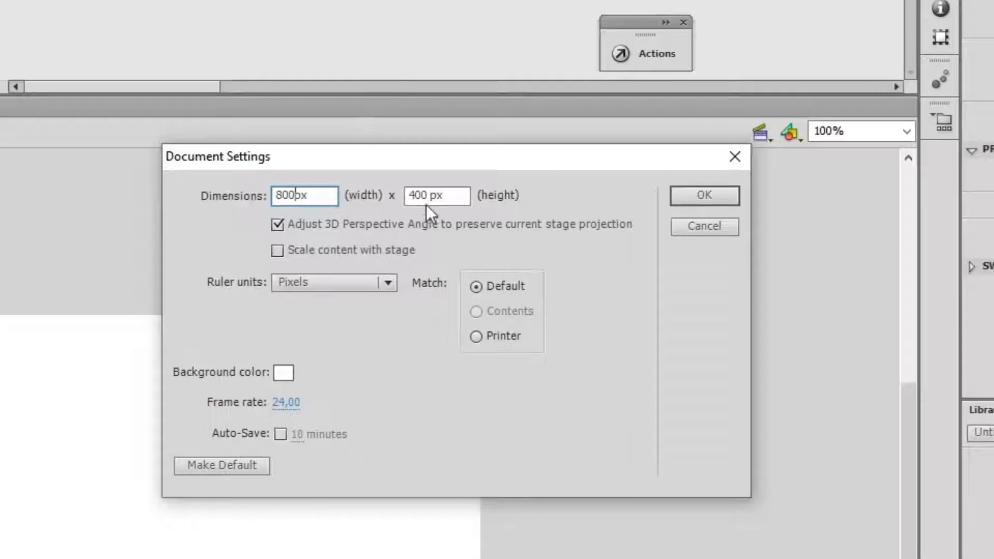
left_click(412, 194)
double_click(414, 195)
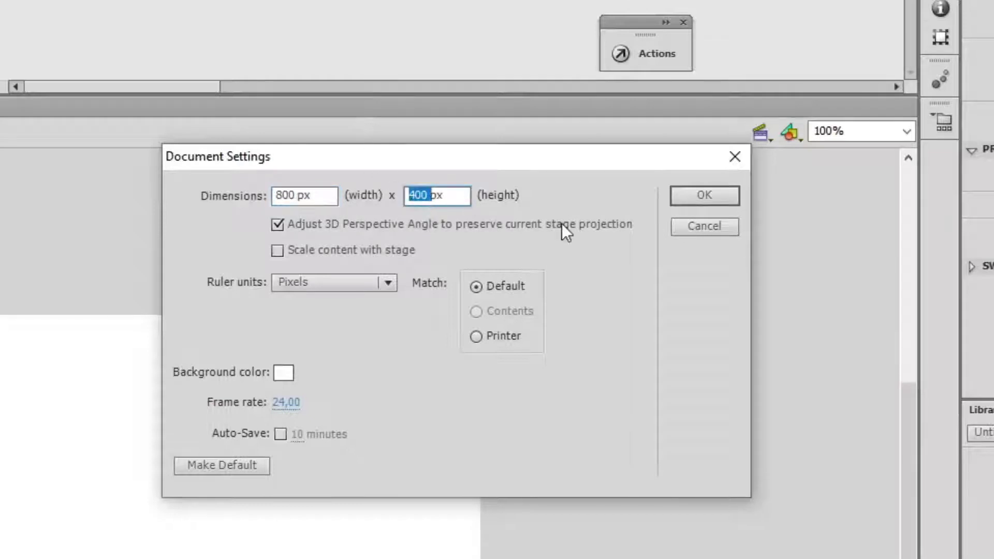
type("600")
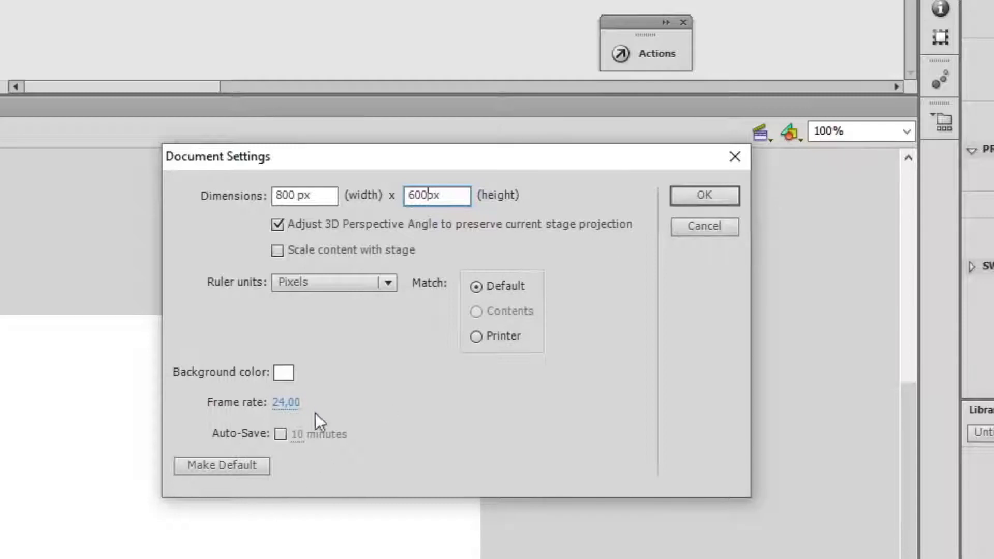
Set the frame rate to 12 fps and apply the document settings
left_click(293, 404)
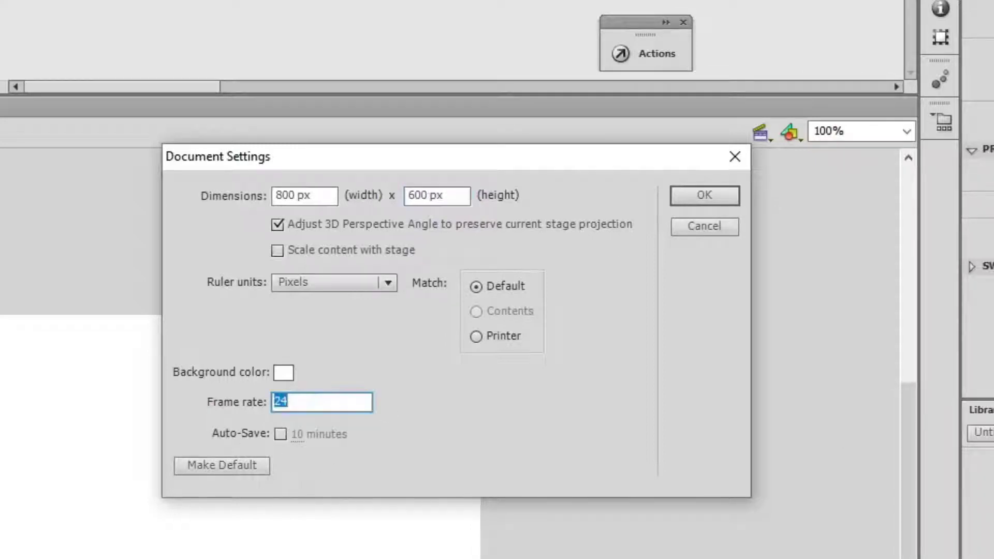
left_click(442, 409)
left_click(285, 403)
left_click(427, 408)
left_click(290, 401)
type("12")
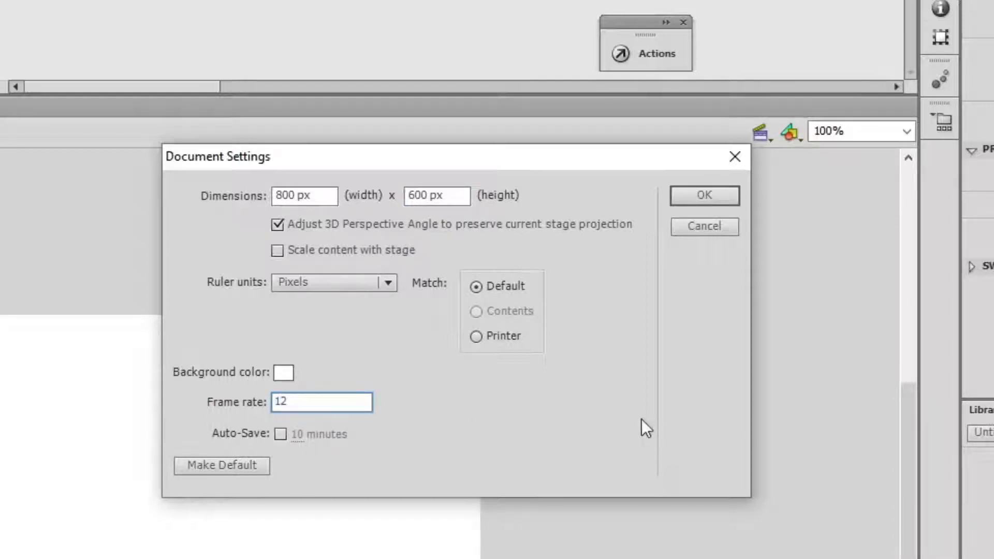
left_click(703, 196)
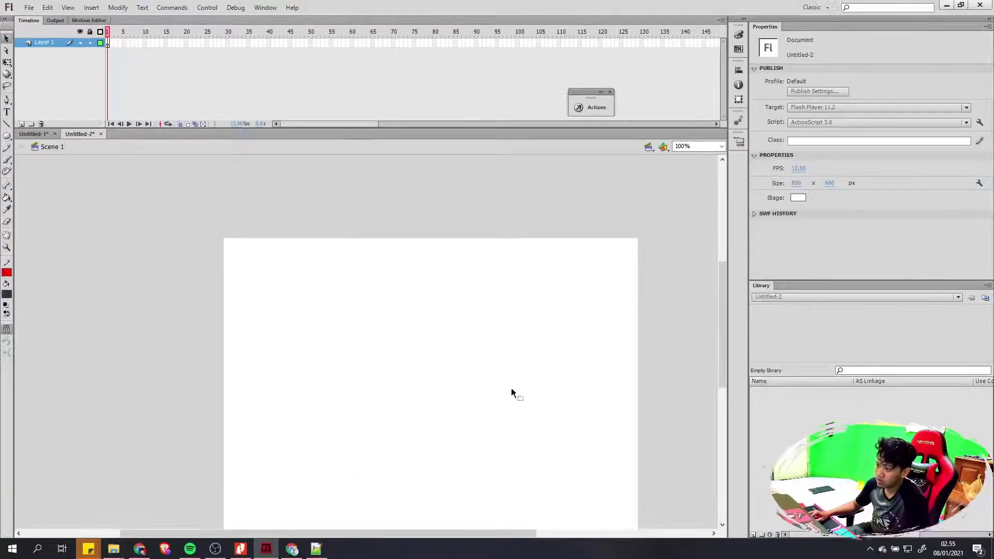
Brush a line along the stage's top edge marked 8 and one along its left edge marked 6
left_click_drag(526, 395, 464, 335)
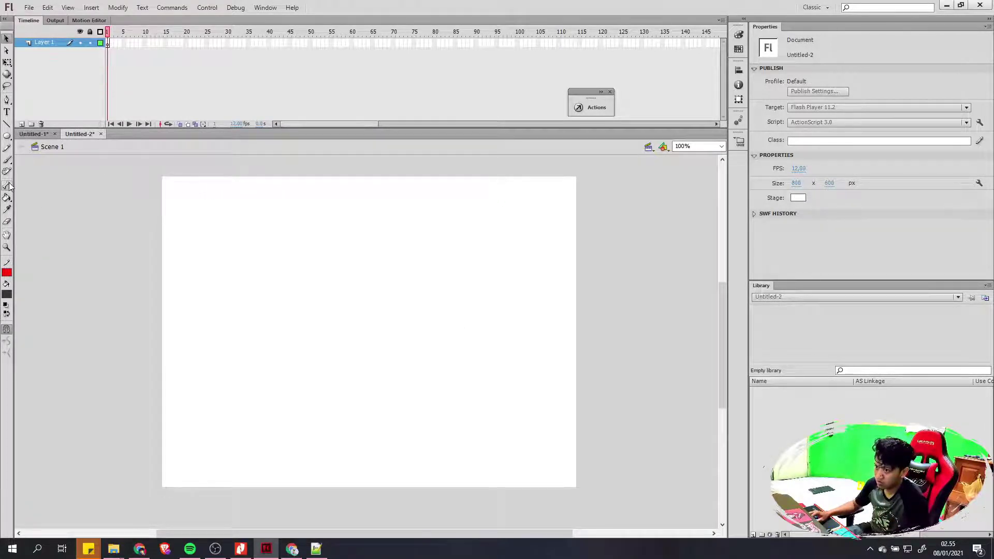
left_click(7, 160)
left_click_drag(170, 194, 569, 210)
left_click_drag(183, 205, 181, 495)
mouse_move(382, 222)
left_mouse_down()
mouse_move(374, 209)
mouse_move(384, 248)
left_mouse_up()
mouse_move(206, 327)
left_mouse_down()
mouse_move(193, 350)
mouse_move(204, 366)
left_mouse_up()
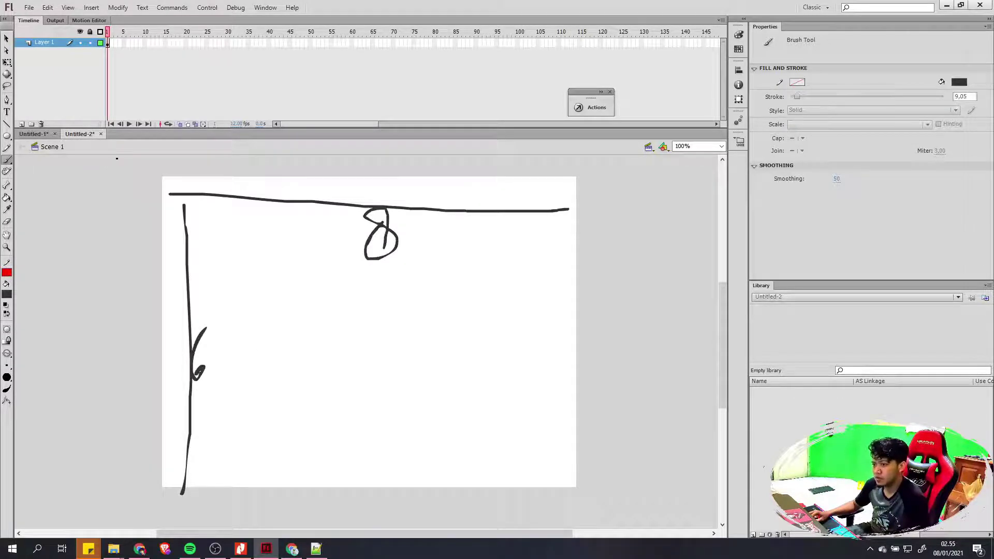
Select all the brush strokes on the stage and delete them
key("v")
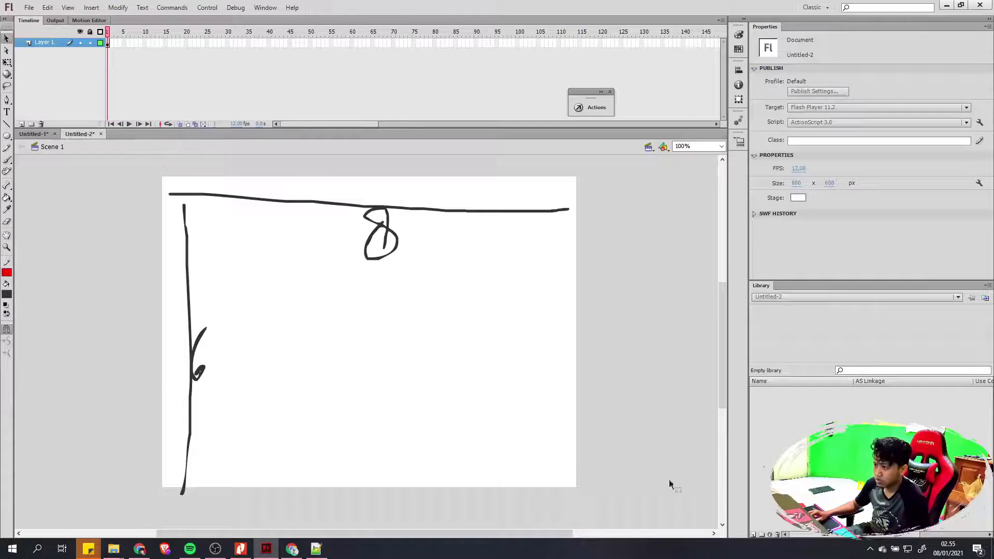
mouse_move(149, 183)
left_mouse_down()
mouse_move(275, 331)
mouse_move(621, 523)
left_mouse_up()
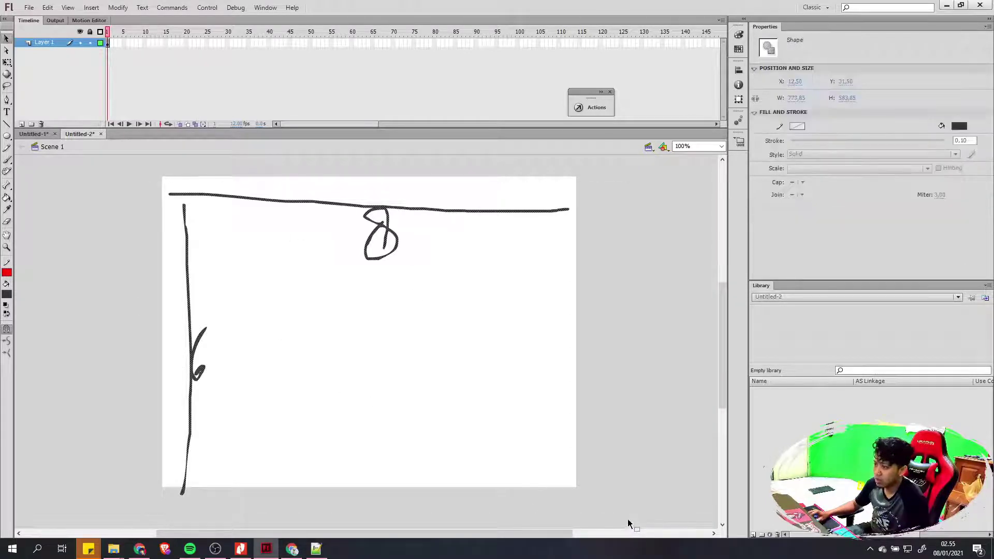
key("Delete")
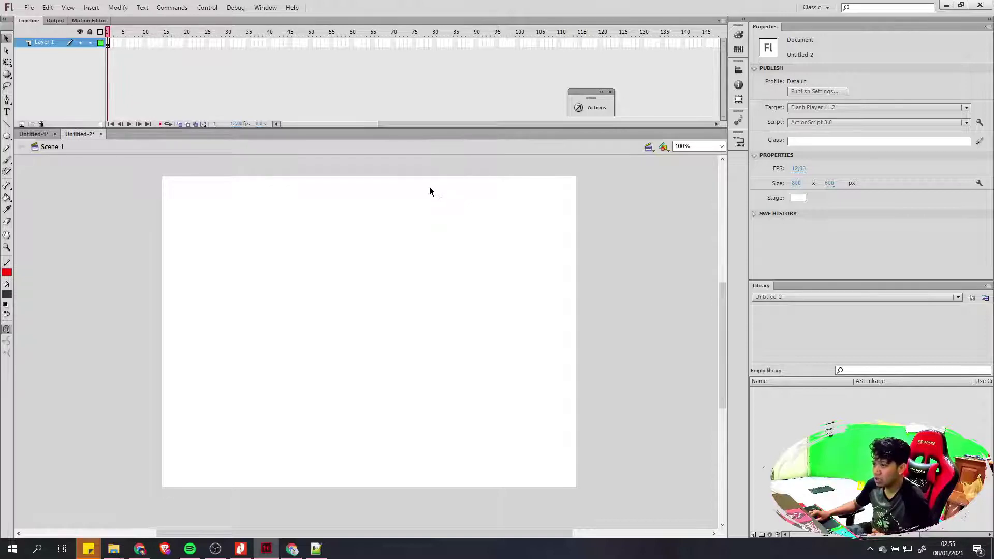
Show the rulers and place guides along all four edges of the stage
left_click(68, 8)
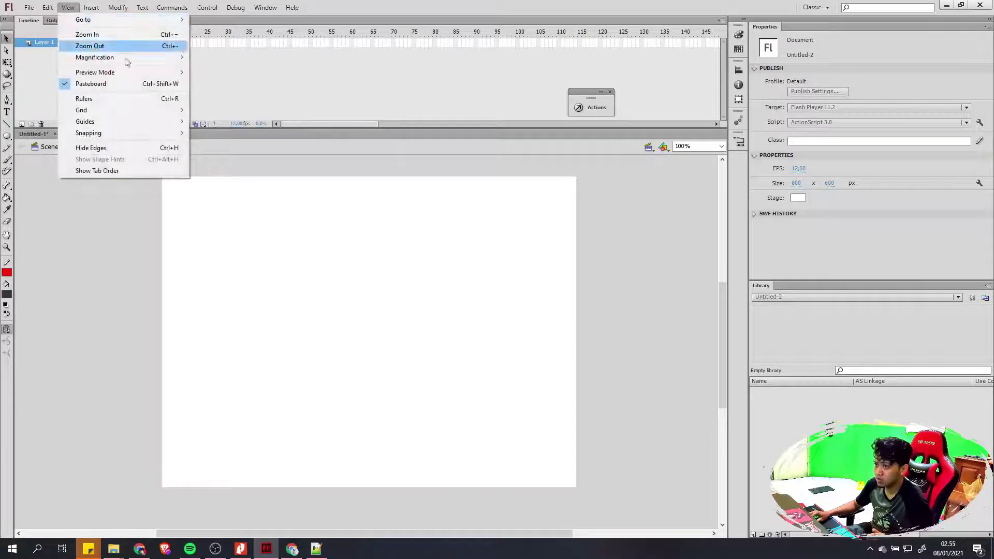
left_click(139, 103)
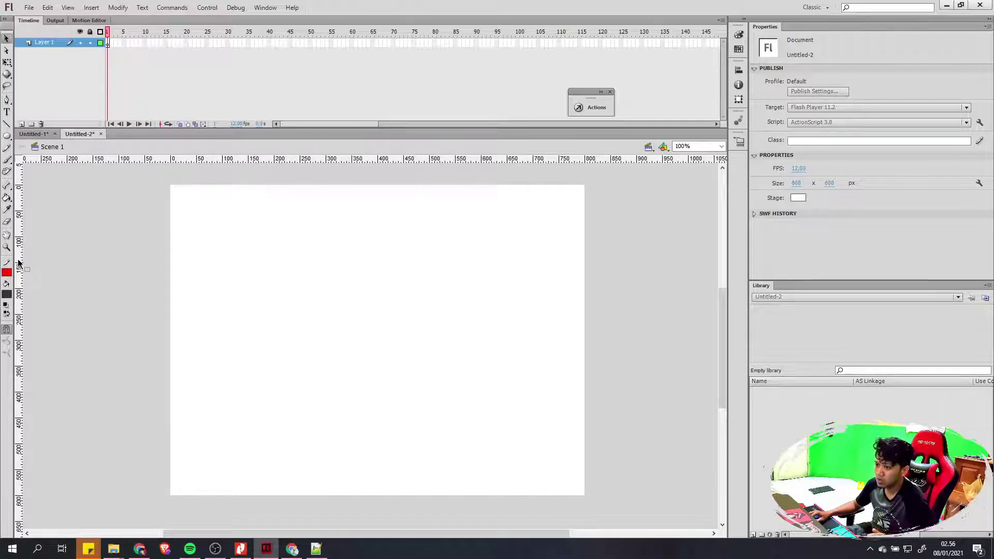
left_click_drag(21, 261, 171, 266)
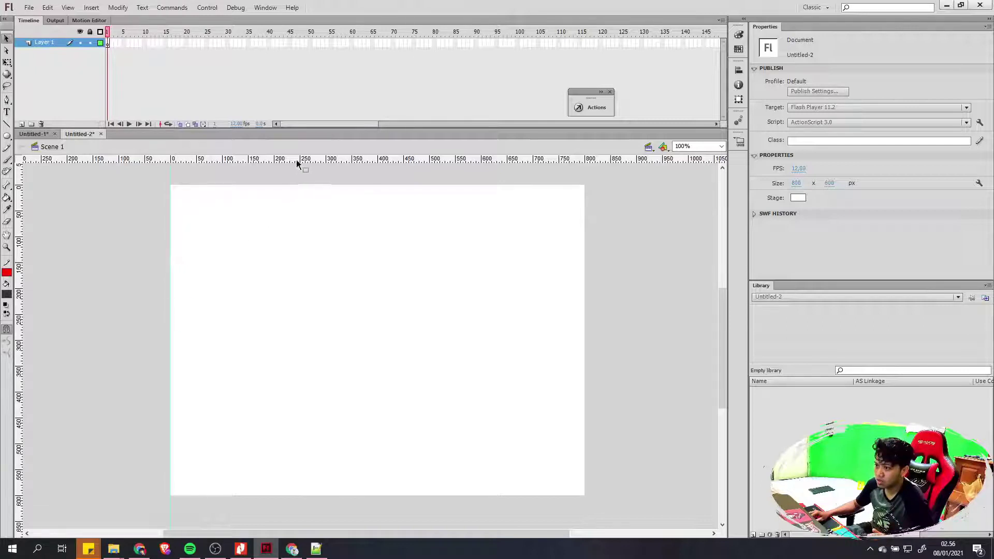
left_click_drag(297, 164, 292, 184)
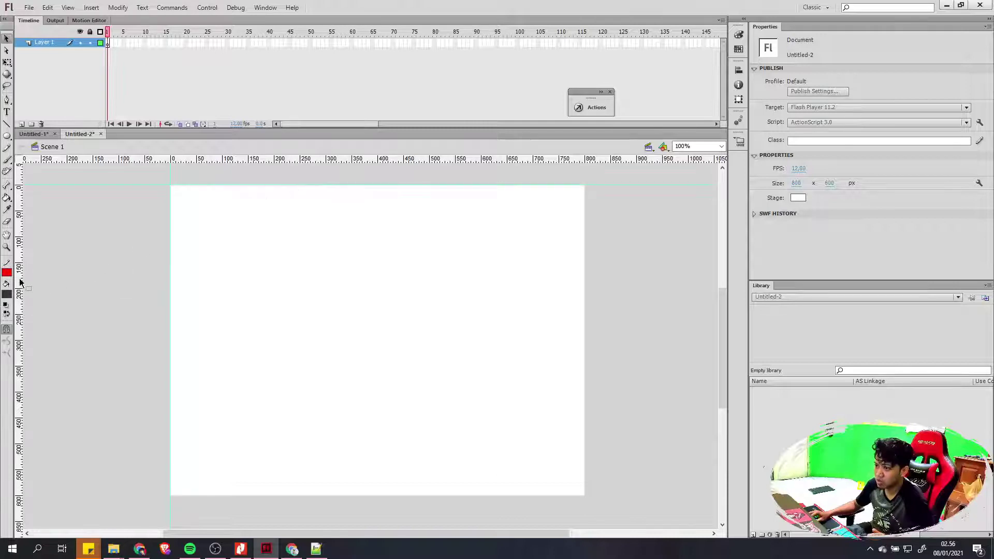
left_click_drag(21, 282, 585, 284)
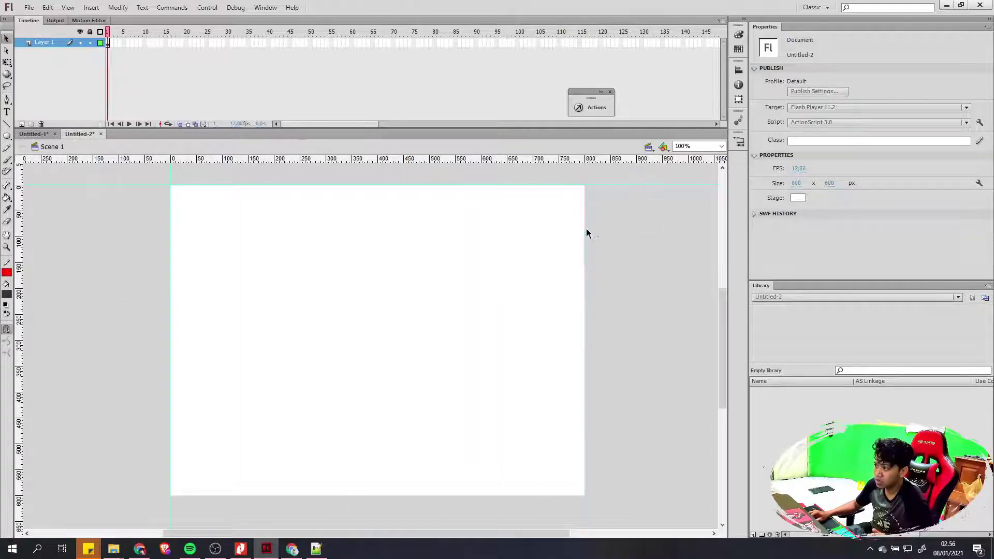
mouse_move(586, 231)
left_mouse_down()
mouse_move(577, 230)
mouse_move(585, 233)
left_mouse_up()
left_click_drag(618, 163, 599, 498)
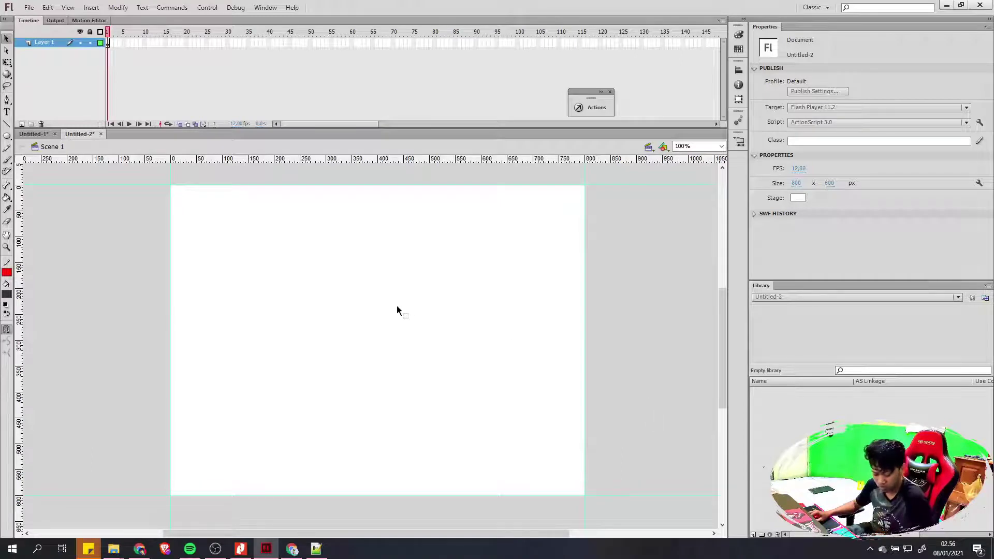
scroll(414, 311, "up", 4)
left_click_drag(471, 486, 483, 280)
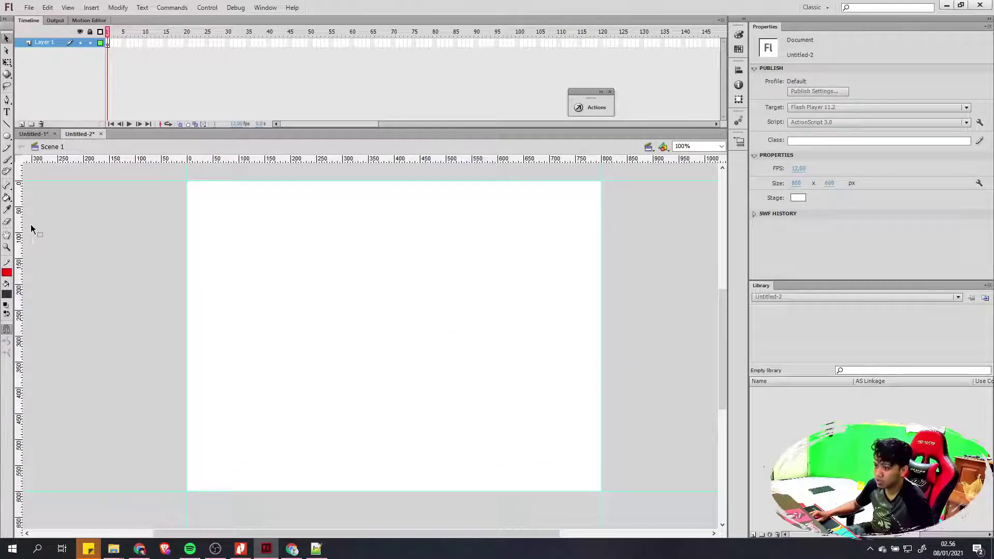
Draw a dark grey rectangle with a red outline, about 1035 x 665 px, covering the stage and extending past all its edges
left_click(6, 136)
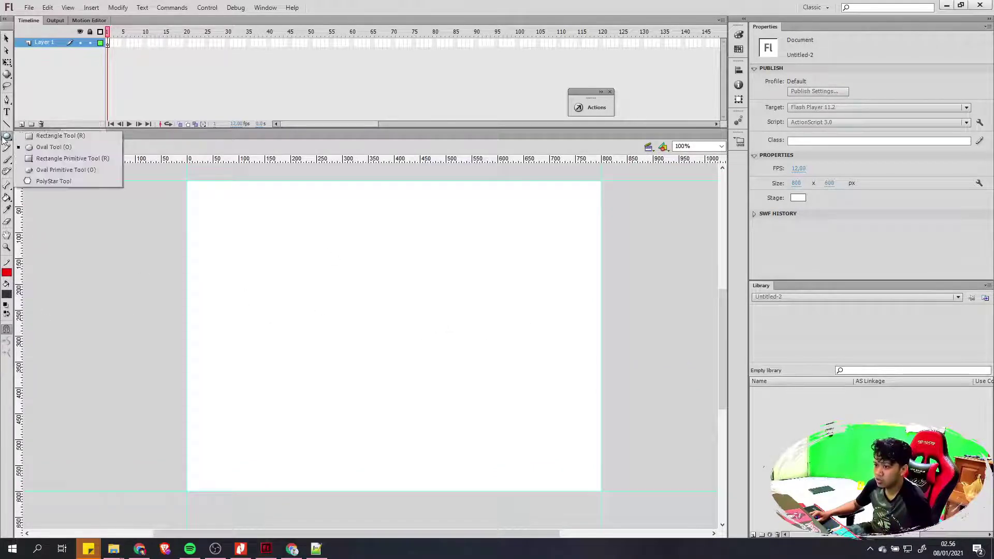
left_click(62, 137)
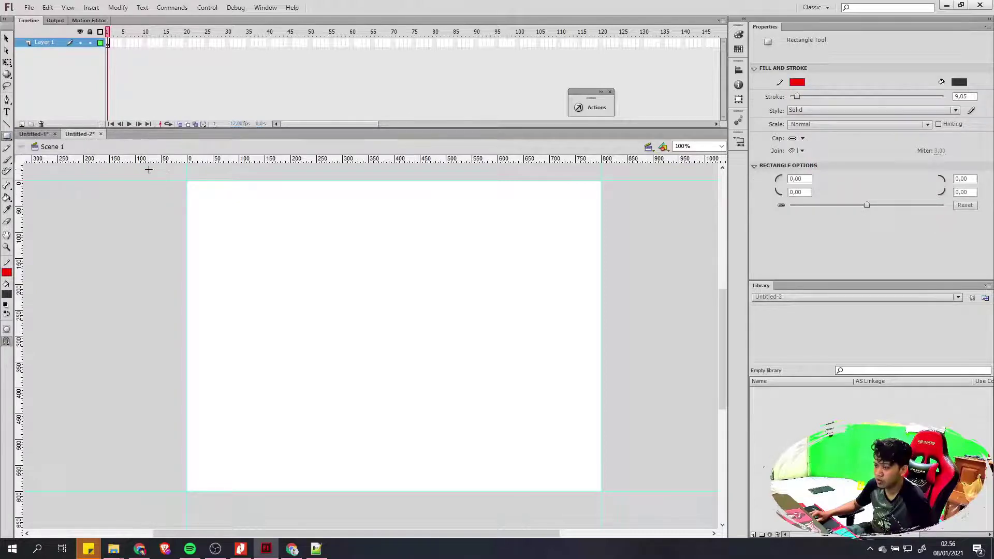
mouse_move(149, 170)
left_mouse_down()
mouse_move(640, 497)
mouse_move(684, 515)
left_mouse_up()
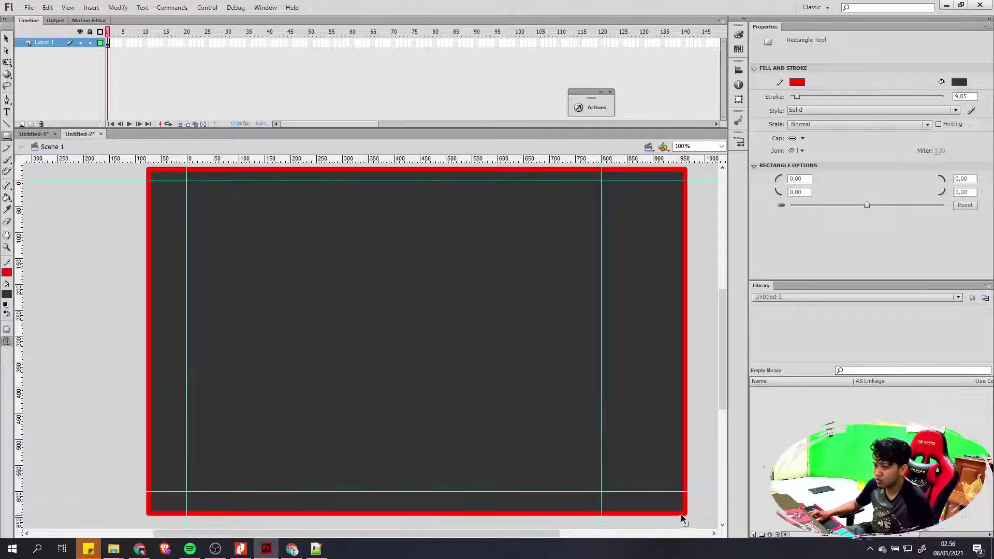
Select the whole rectangle and set its stroke to none, leaving only the dark fill
key("v")
double_click(545, 401)
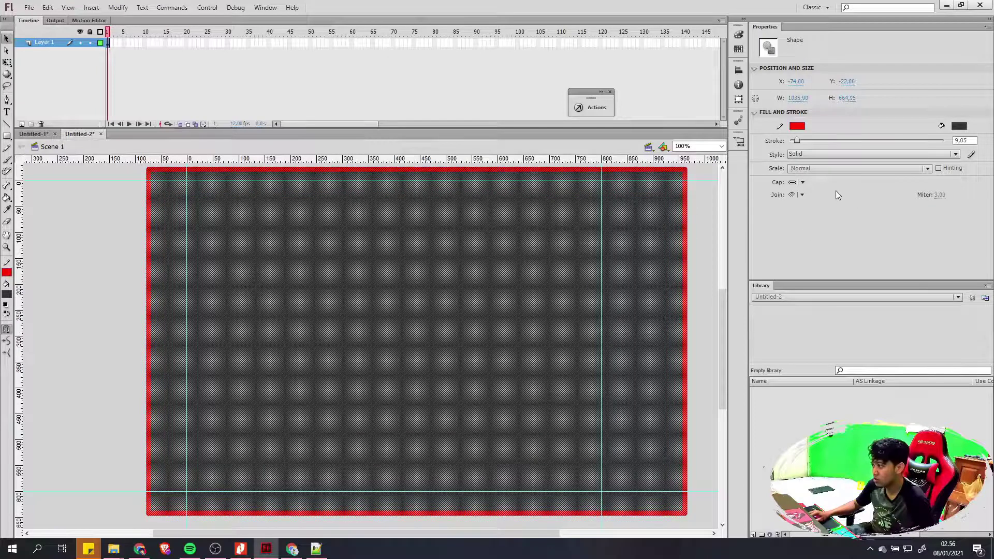
left_click(797, 127)
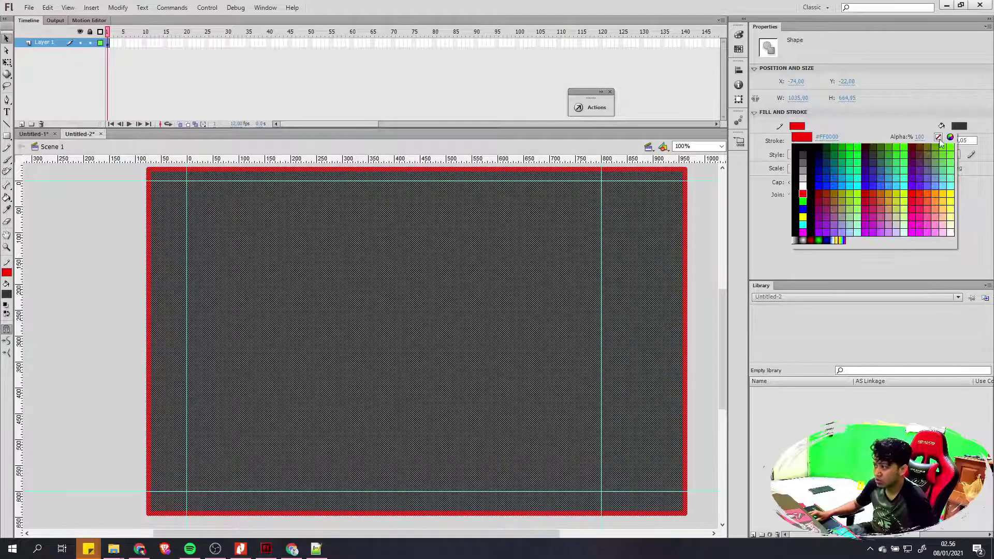
left_click(938, 137)
left_click(123, 320)
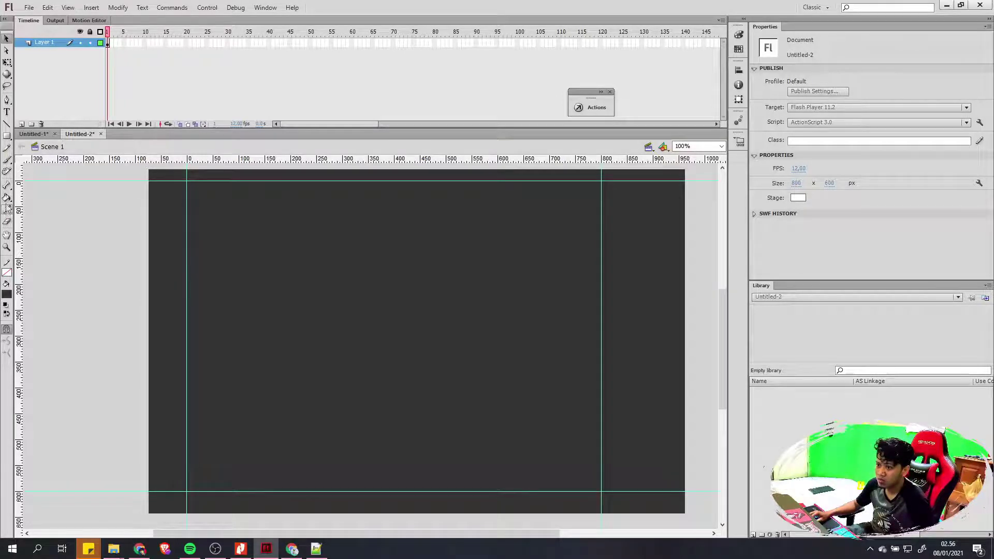
Brush a yellow-green zigzag inside the stage area and a rough frame along the guides on the dark rectangle
left_click(7, 159)
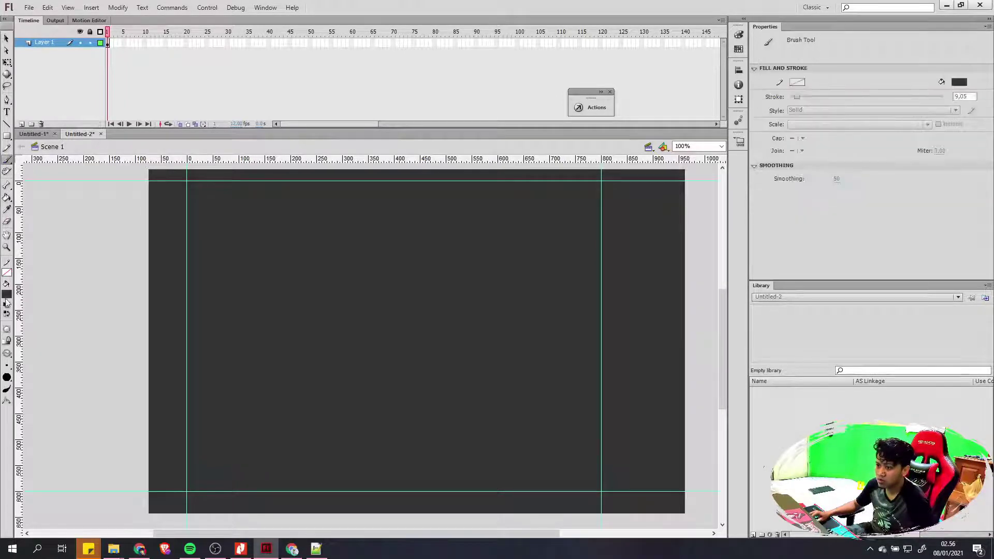
left_click(6, 295)
left_click(114, 367)
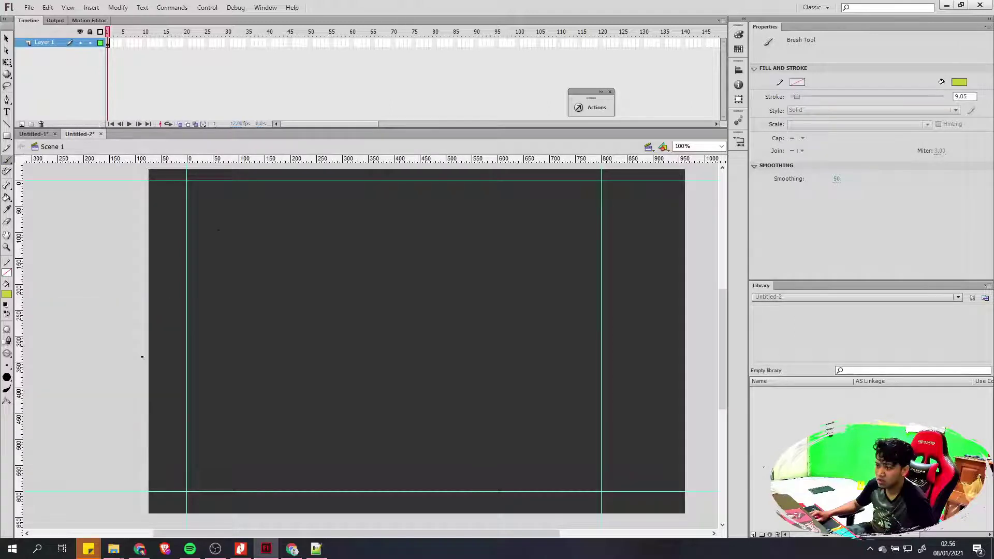
mouse_move(192, 223)
left_mouse_down()
mouse_move(224, 201)
mouse_move(323, 195)
mouse_move(549, 210)
mouse_move(516, 260)
mouse_move(522, 369)
mouse_move(553, 444)
left_mouse_up()
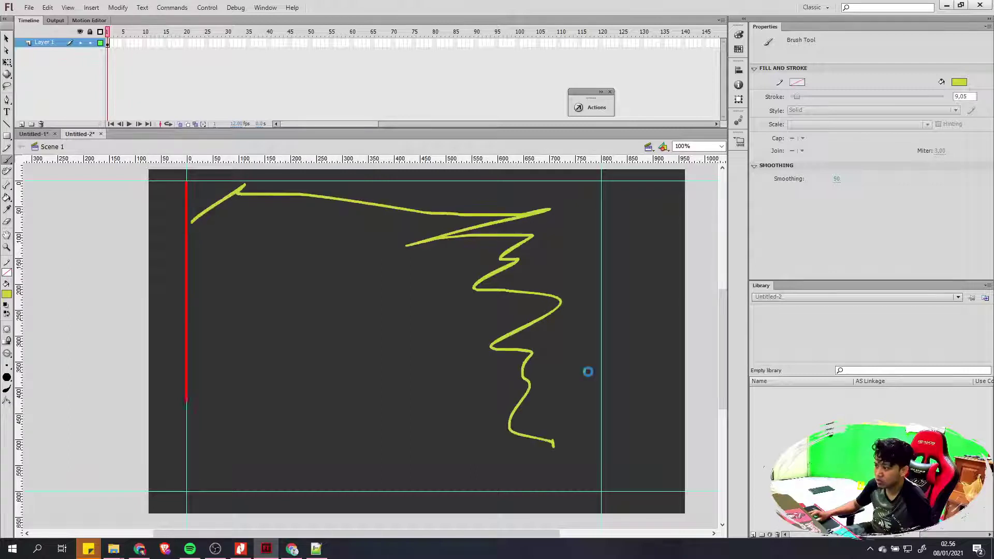
mouse_move(600, 210)
left_mouse_down()
mouse_move(609, 497)
mouse_move(283, 490)
mouse_move(164, 502)
mouse_move(202, 350)
mouse_move(206, 235)
mouse_move(185, 171)
left_mouse_up()
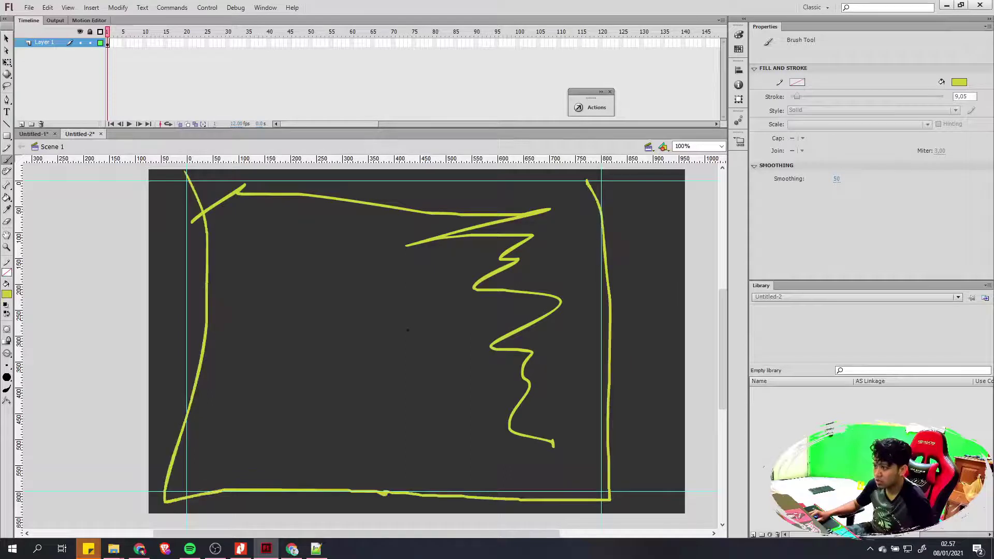
Test the movie to examine which parts of the drawing show within the stage, and close the preview
key("v")
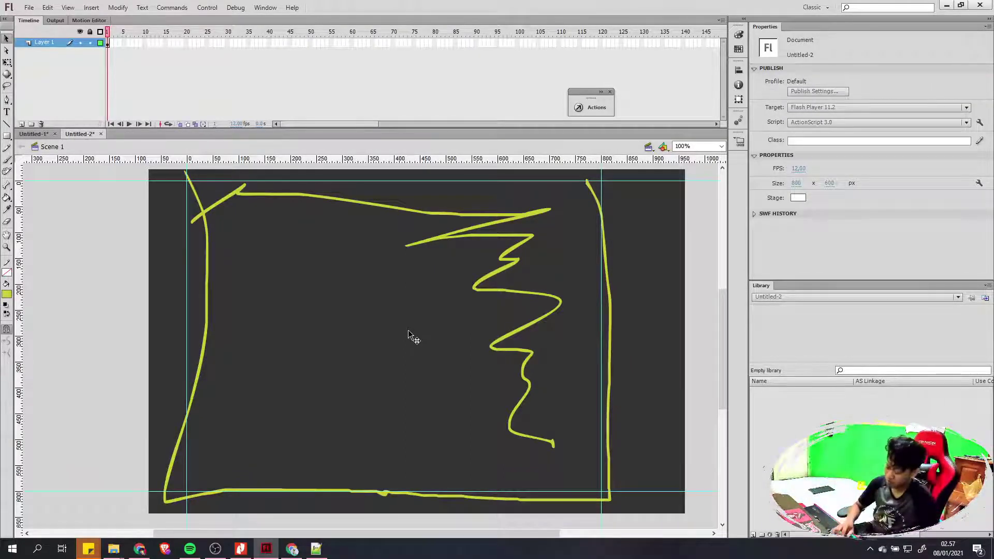
key("ctrl+Return")
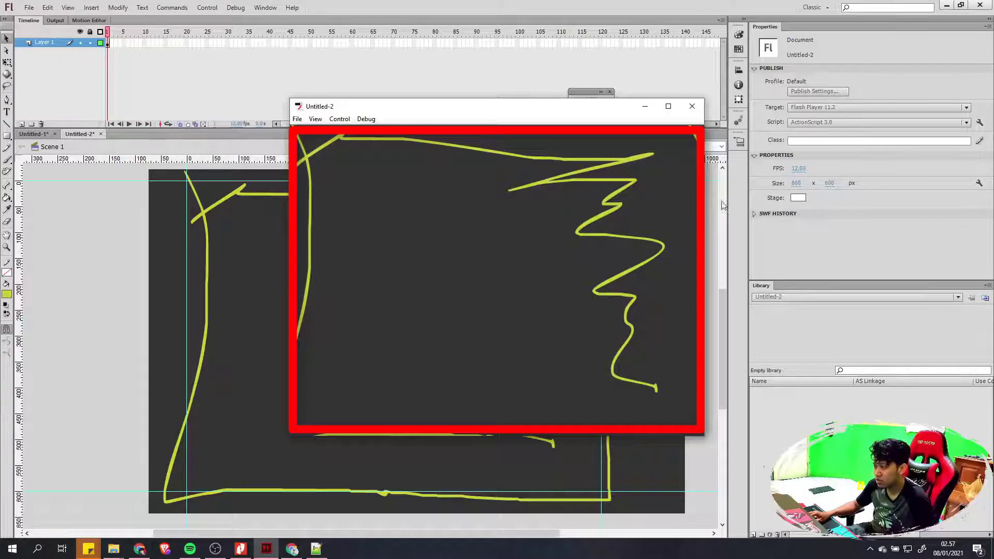
left_click(692, 106)
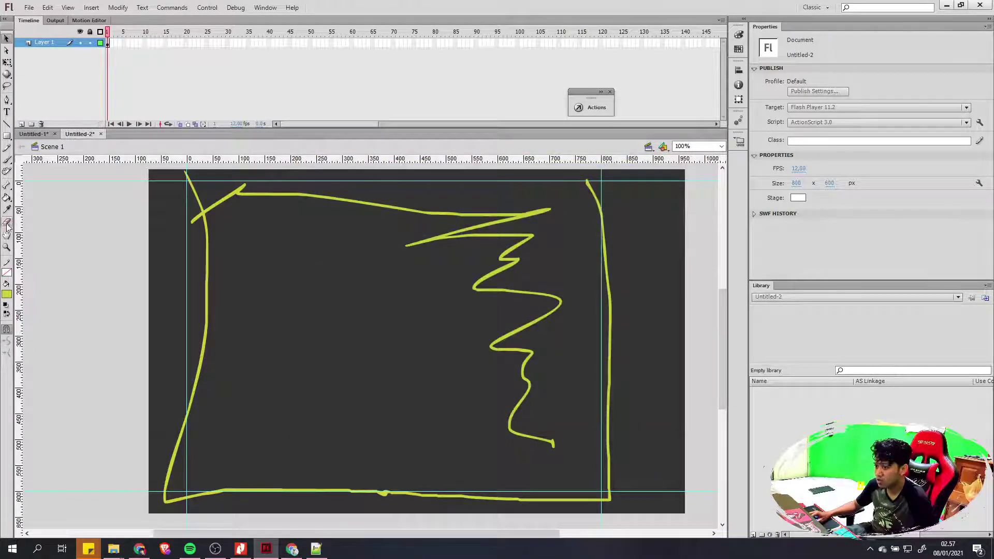
Set the brush fill to red and paint a wavy vertical line outside the stage, beyond the right guide
left_click(7, 159)
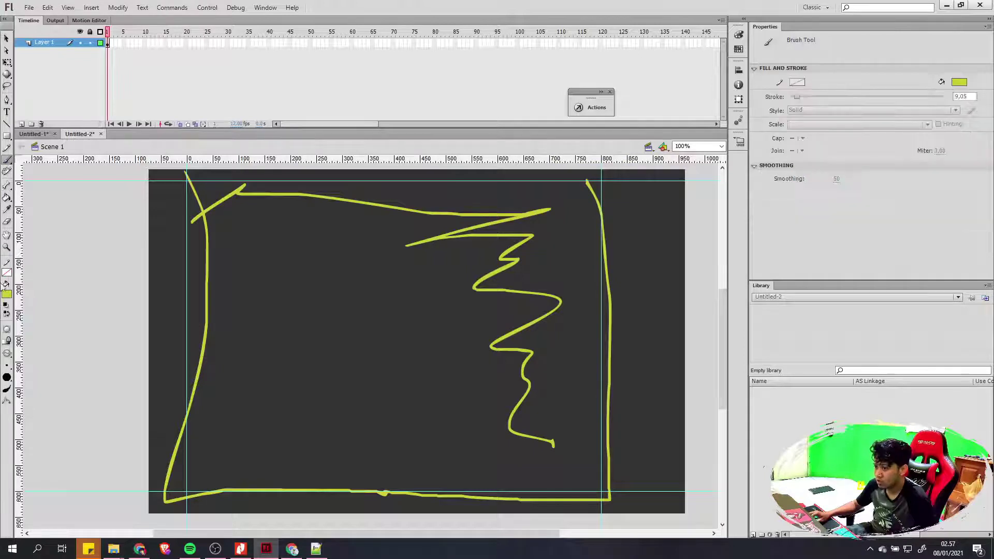
left_click(6, 294)
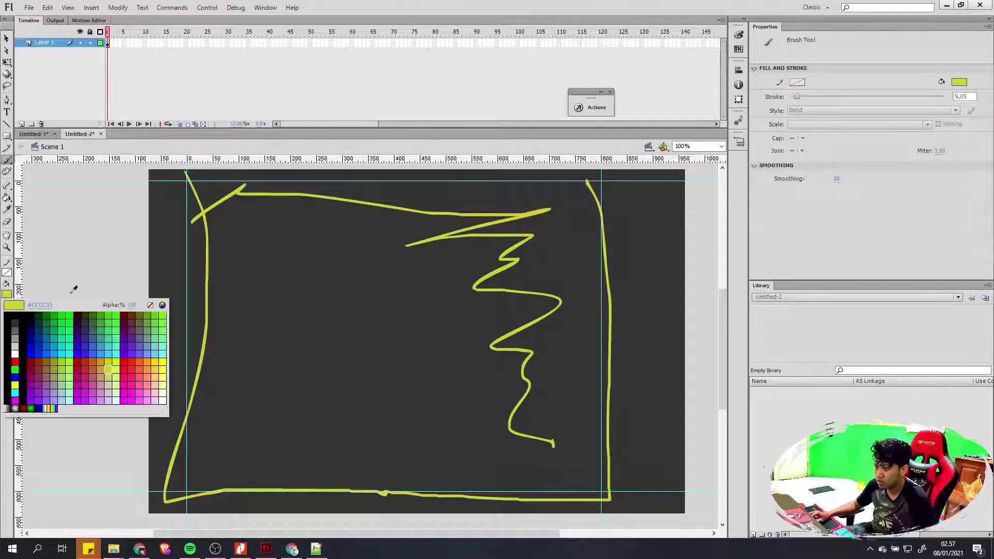
left_click(14, 362)
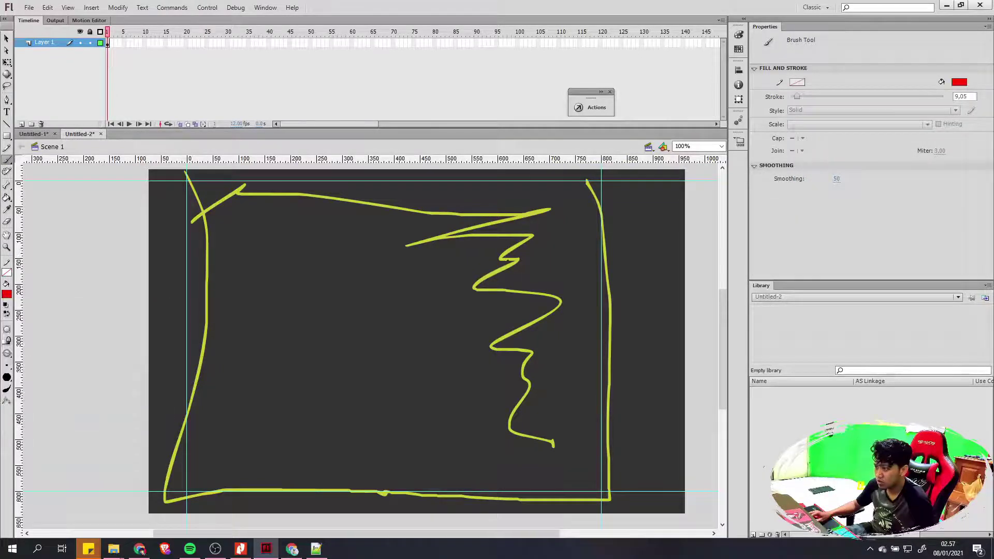
mouse_move(654, 202)
left_mouse_down()
mouse_move(630, 206)
mouse_move(645, 250)
left_mouse_up()
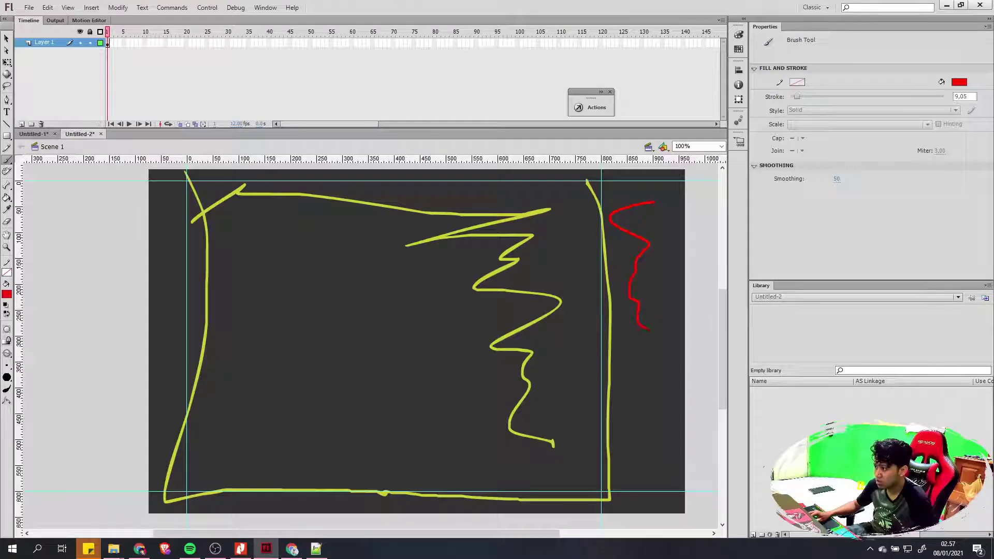
left_click_drag(644, 429, 640, 484)
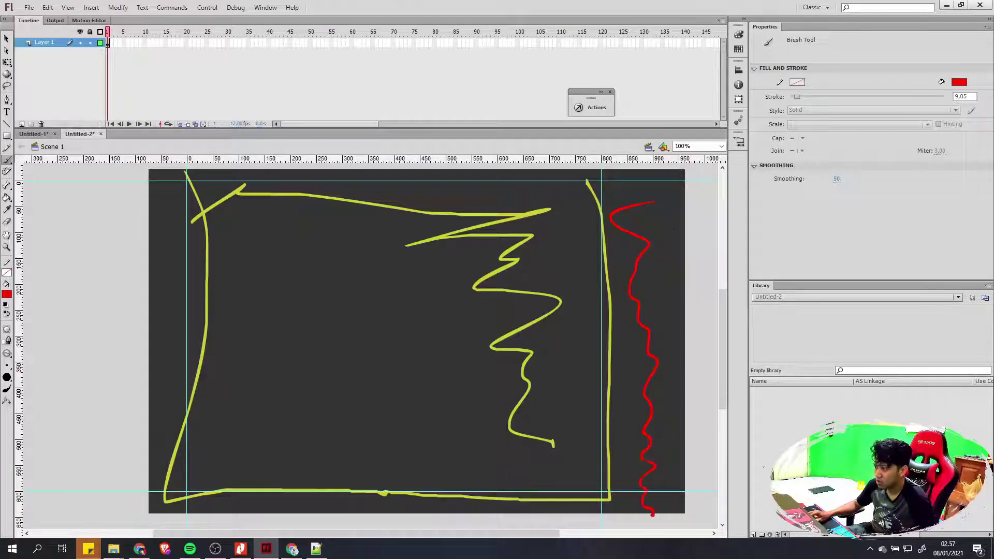
Test the movie at normal and maximized window size to compare the visible area, and close the preview
key("ctrl+Return")
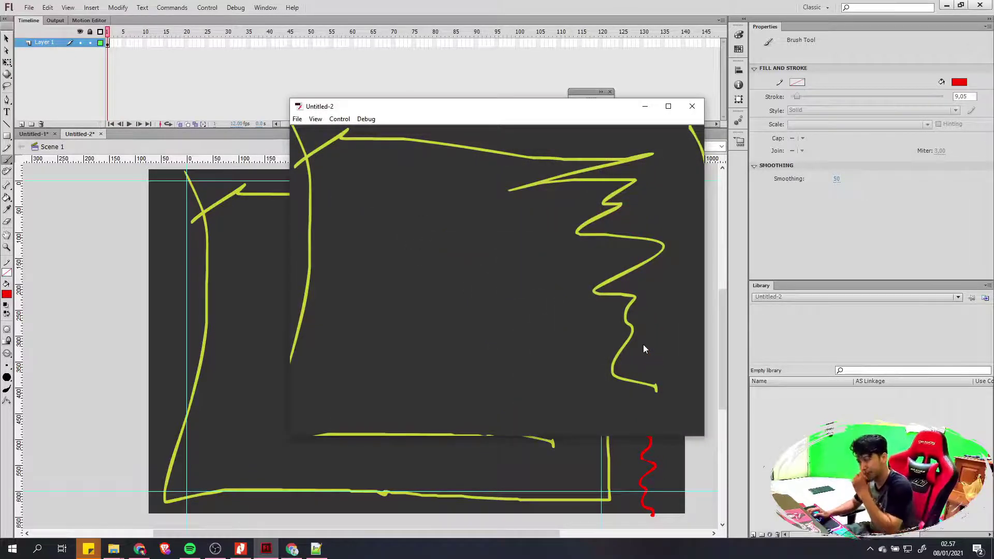
left_click(668, 107)
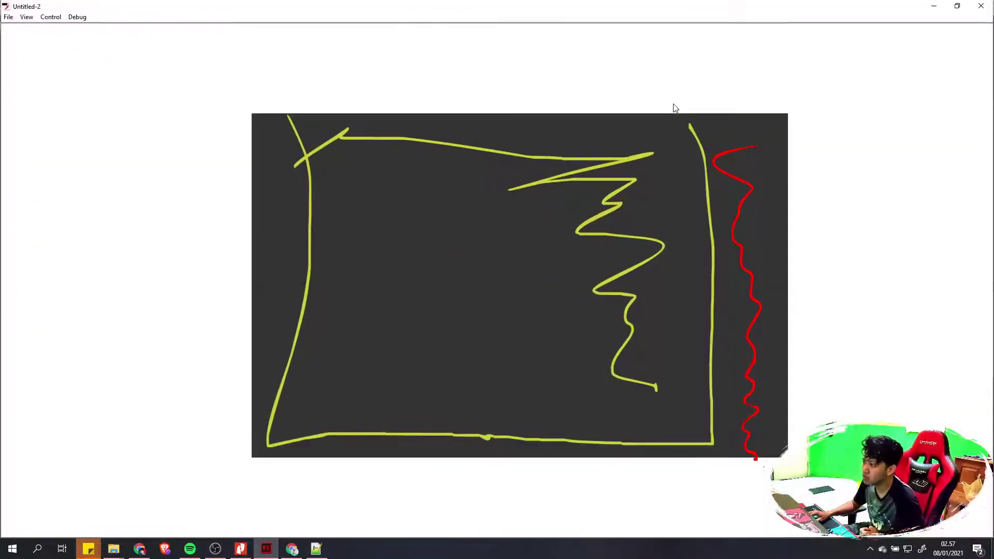
left_click(957, 6)
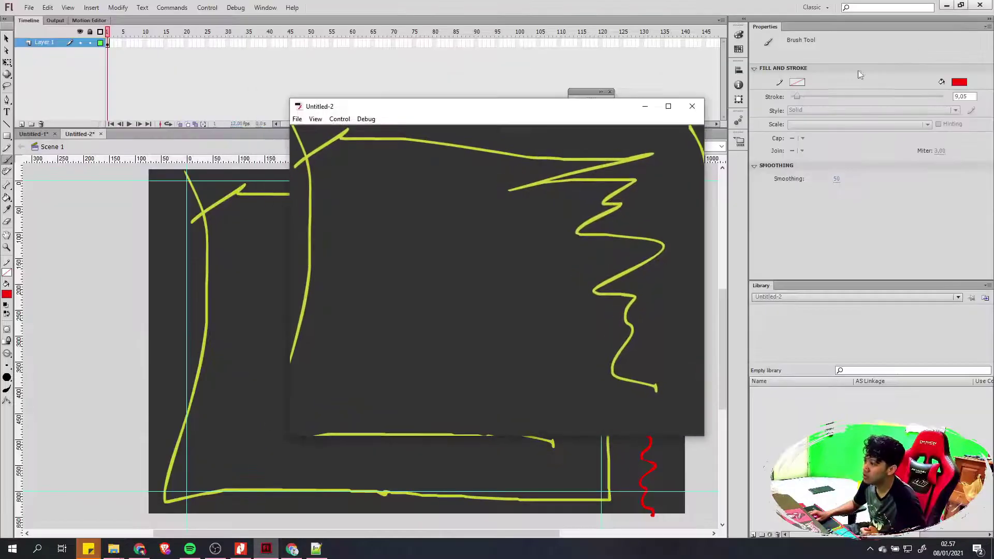
left_click_drag(517, 102, 393, 67)
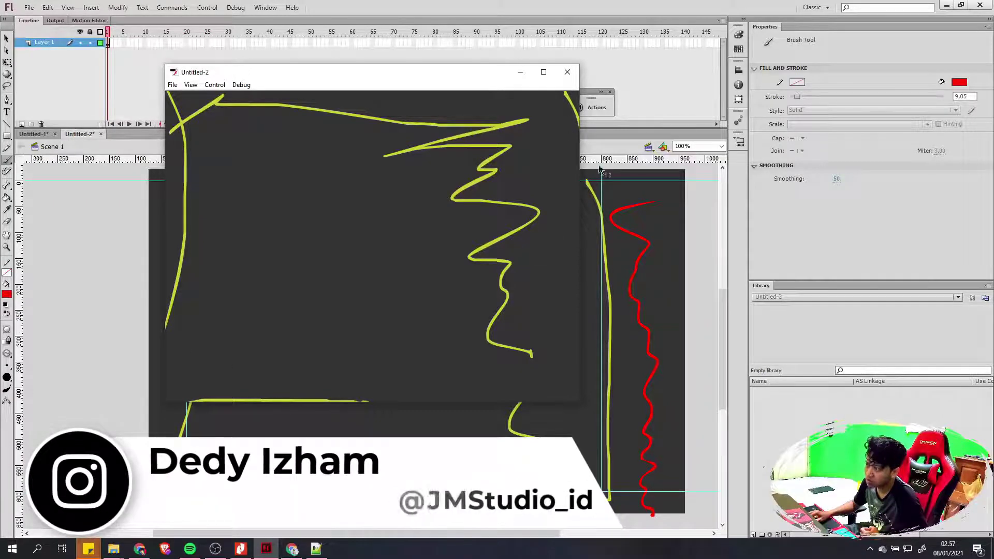
left_click(567, 72)
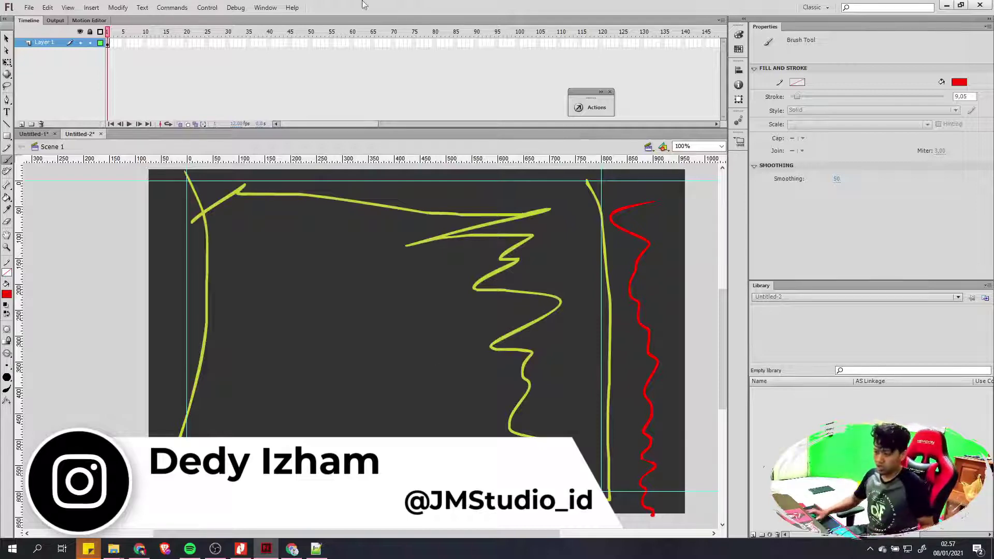
Select all the artwork in the scene and delete it
key("ctrl+a")
key("Delete")
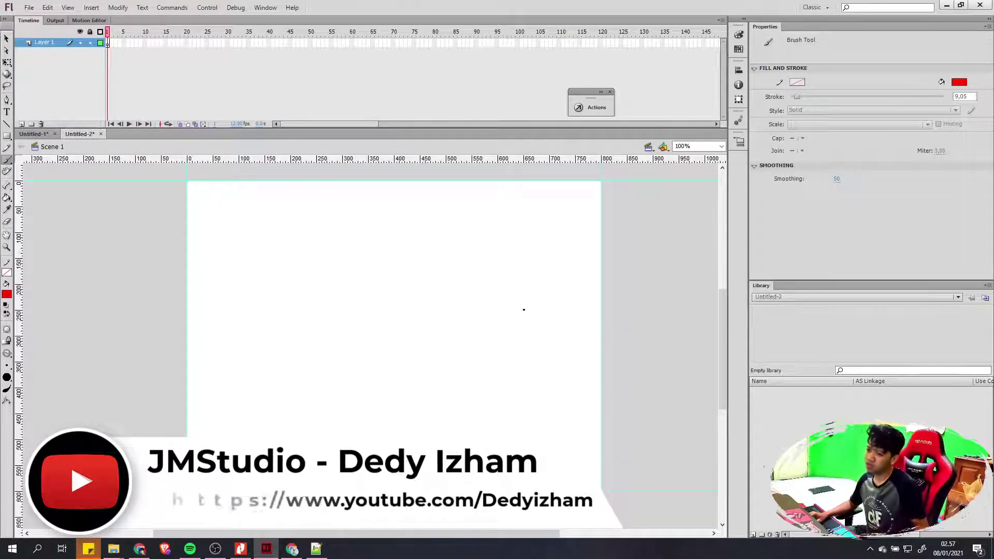
left_click(107, 43)
left_click(121, 45)
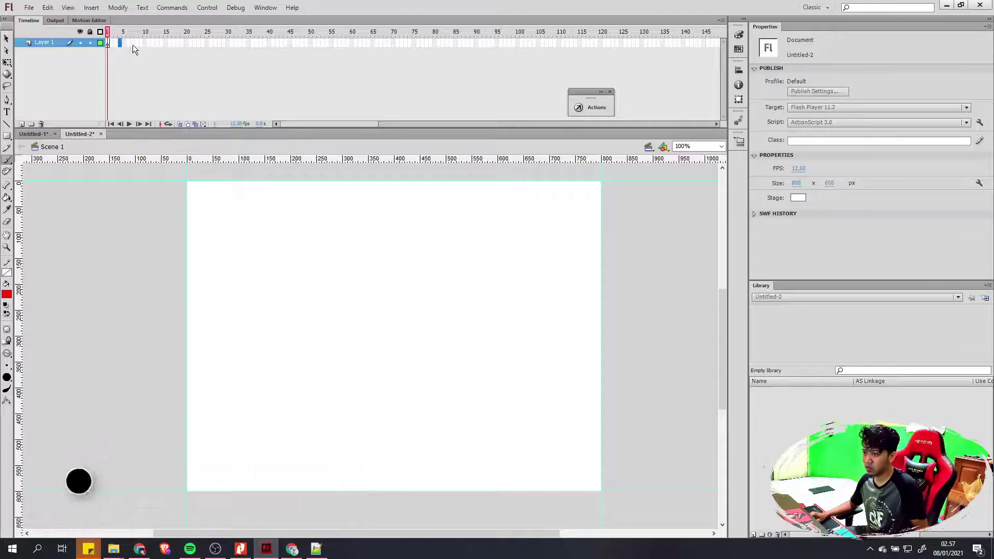
left_click(166, 43)
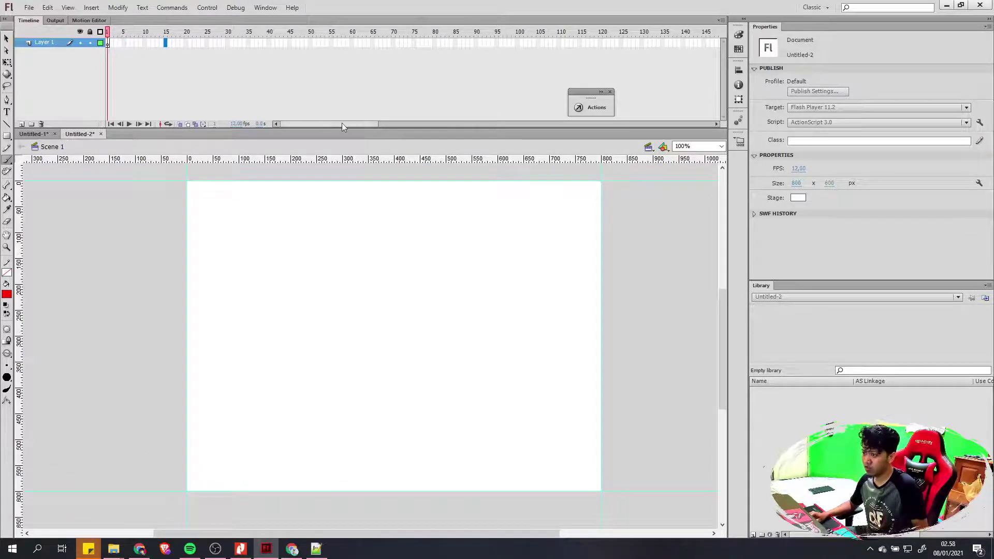
left_click_drag(341, 124, 277, 136)
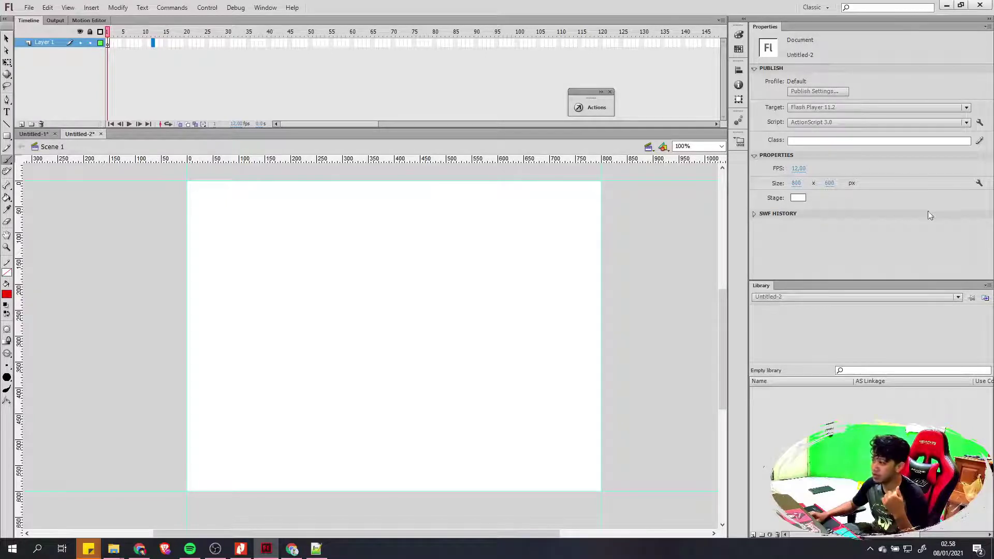
Review the document settings without changing them, and delete the stray red brush dot from the stage
left_click(978, 184)
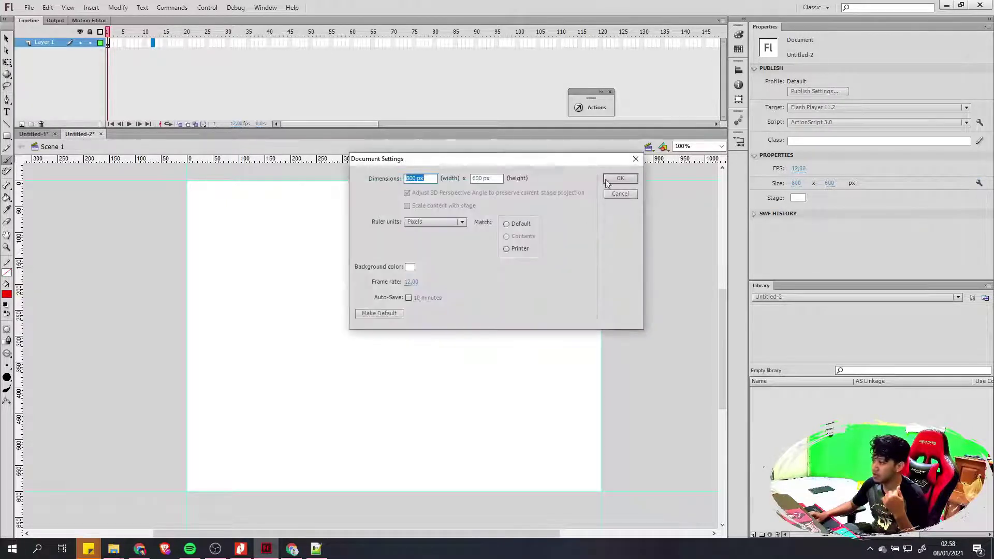
left_click(619, 178)
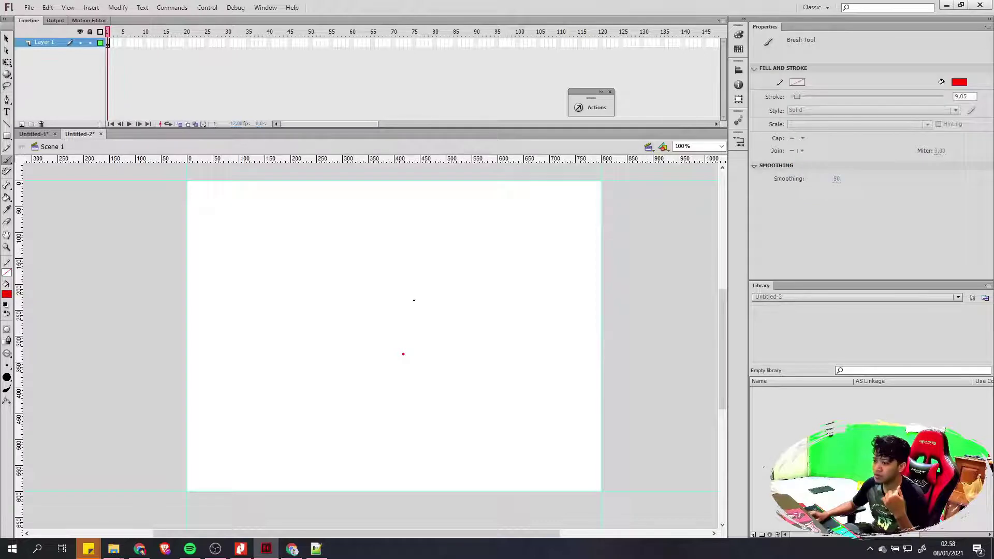
key("ctrl+a")
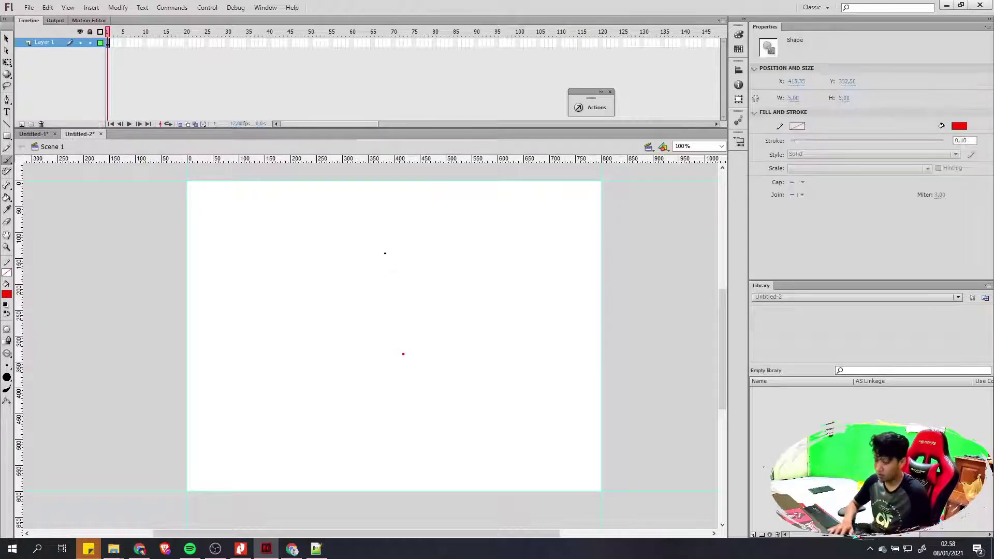
key("Delete")
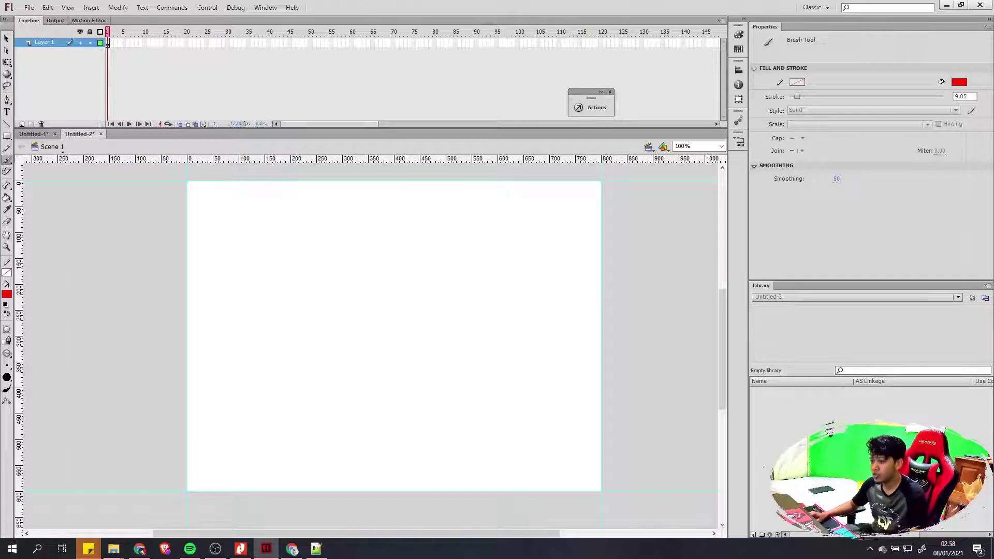
Draw a red pentagon without an outline, about 315 px wide, in the stage's upper left area using the PolyStar tool
left_click(6, 137)
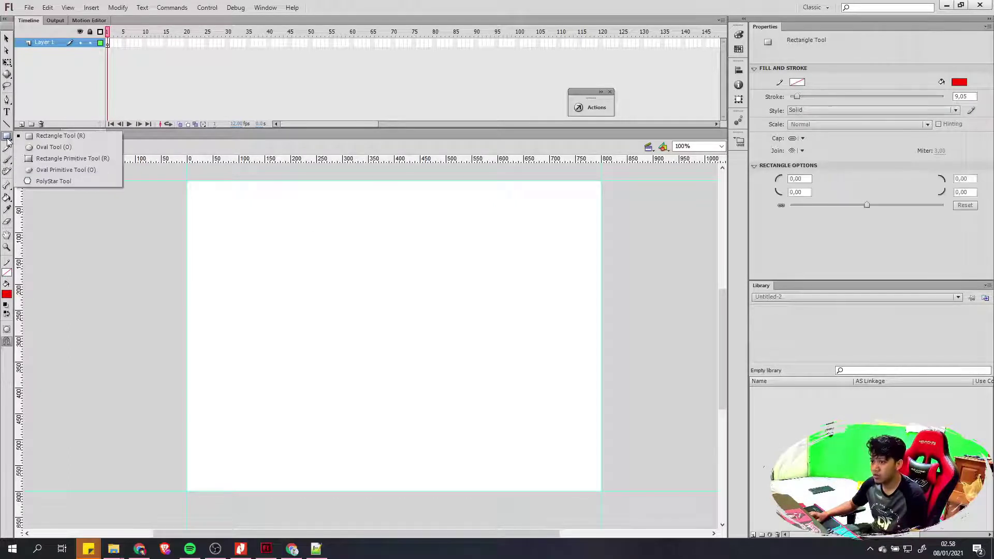
left_click(52, 181)
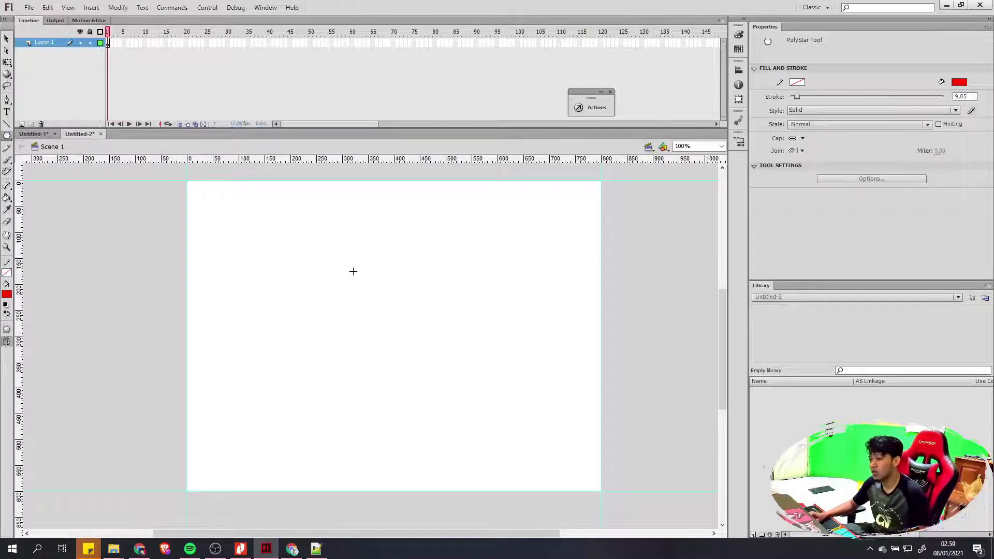
left_click_drag(353, 271, 409, 336)
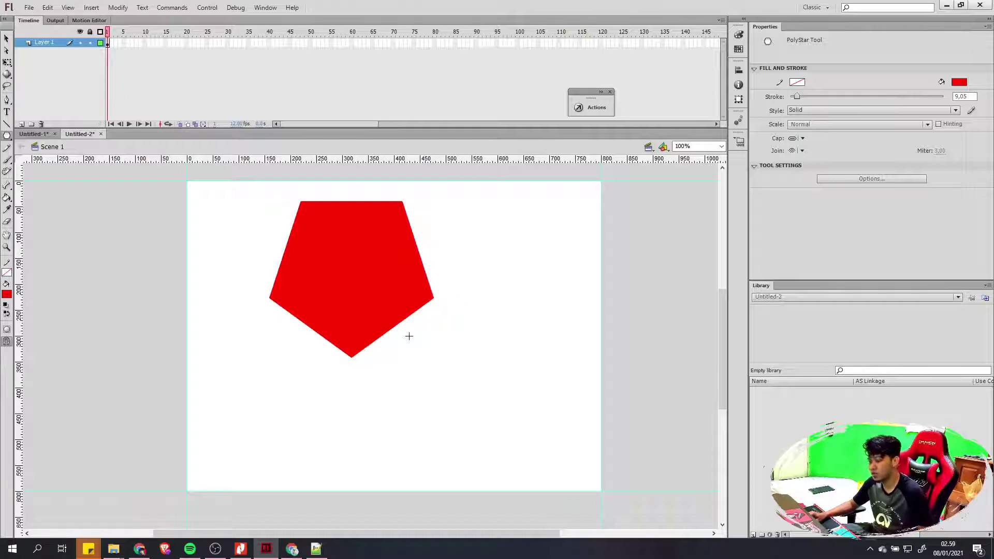
key("v")
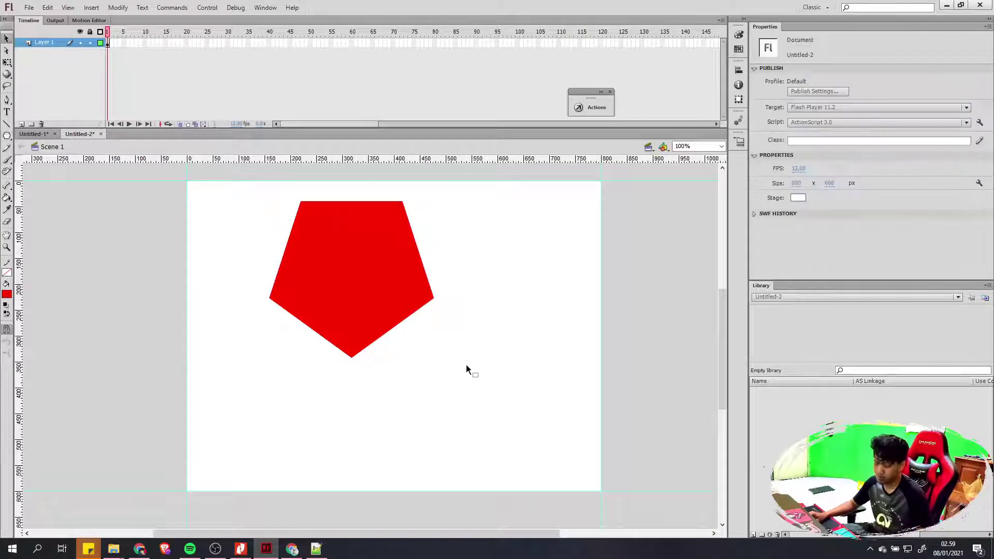
Centre the red pentagon horizontally and vertically on the stage, with alignment relative to the stage enabled
left_click(375, 315)
left_click(485, 282)
left_click(383, 282)
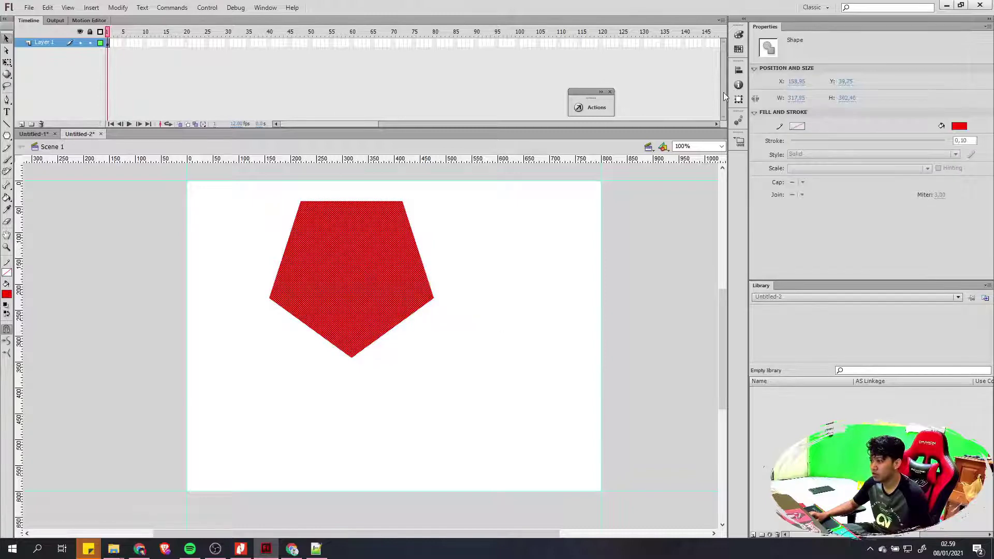
left_click(737, 70)
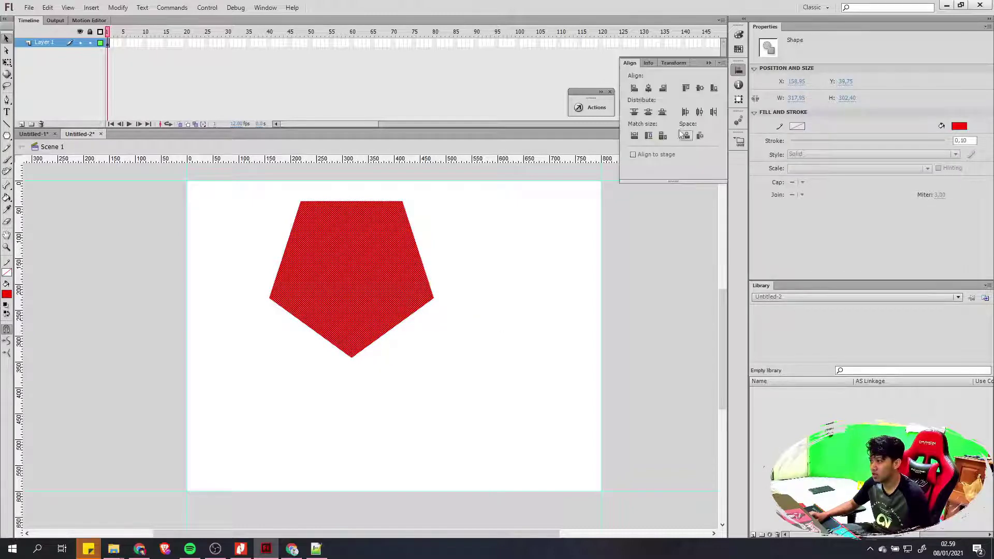
left_click(638, 153)
left_click(648, 88)
left_click(699, 88)
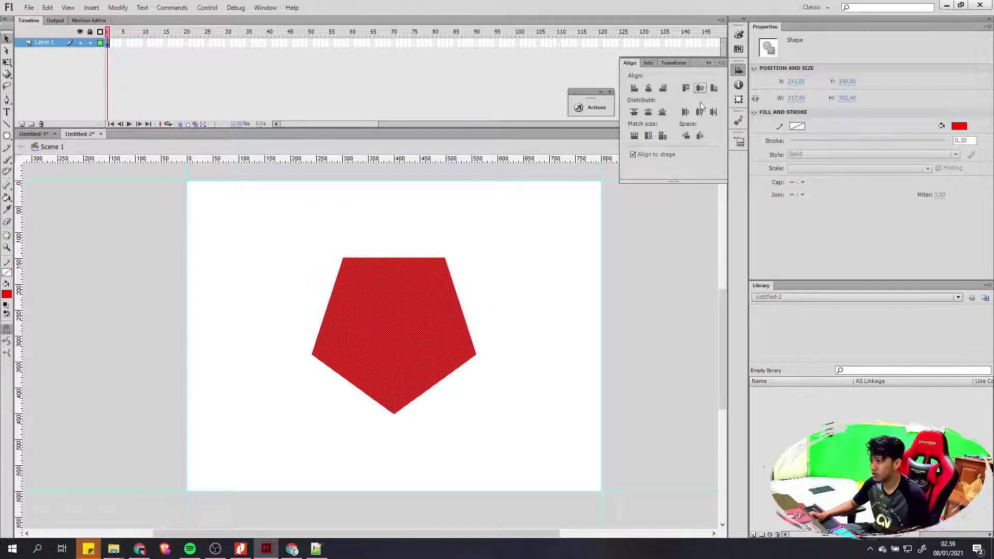
left_click(534, 310)
Reopen the Align panel and check its entry in the list of available panels
left_click(737, 70)
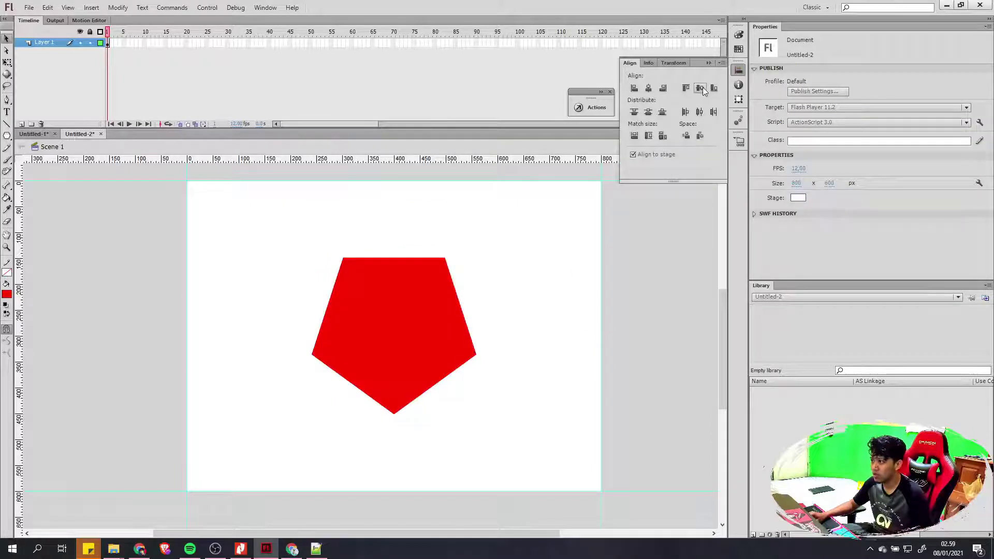
left_click(269, 8)
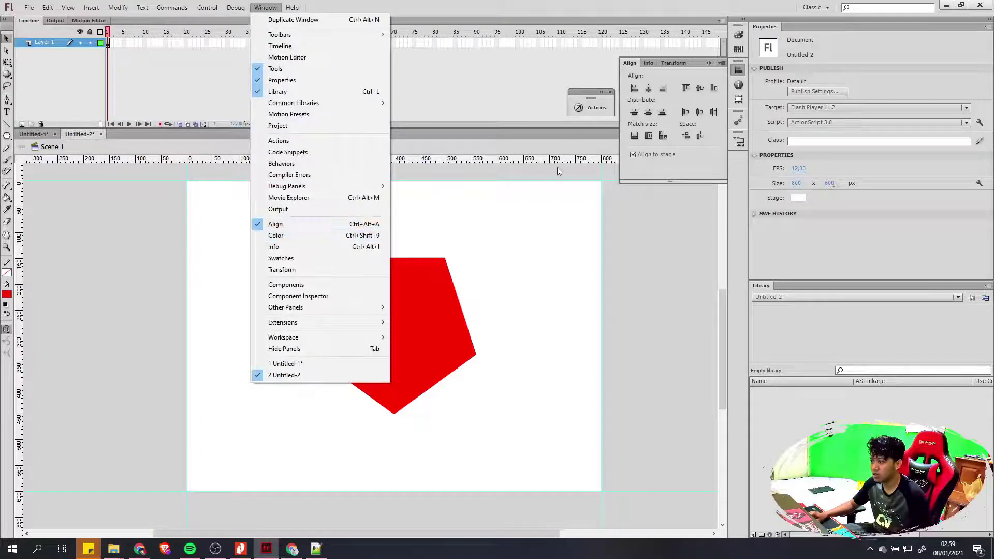
left_click(581, 298)
Move the pentagon partly off the stage's left edge and centre it on the stage again horizontally and vertically
left_click(438, 318)
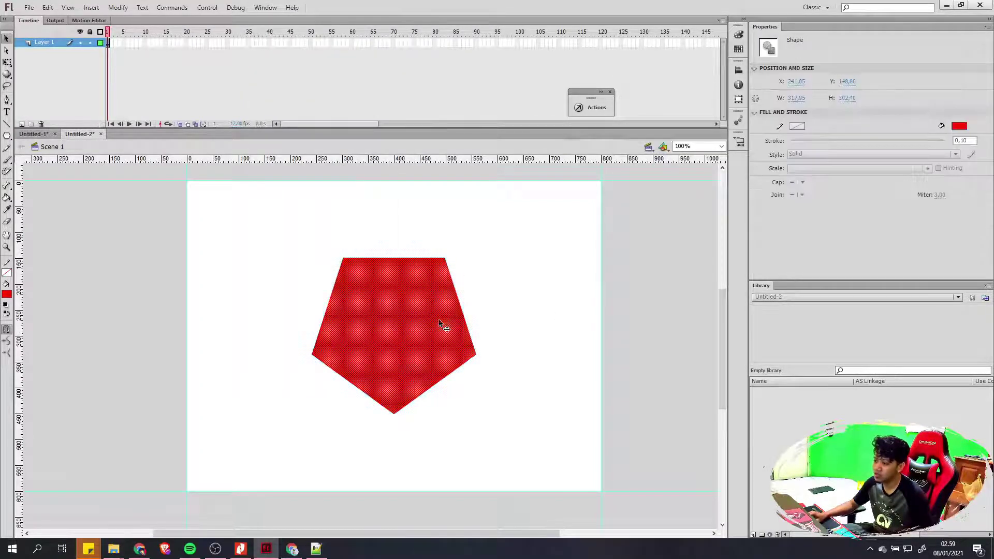
key("Escape")
left_click_drag(419, 331, 158, 311)
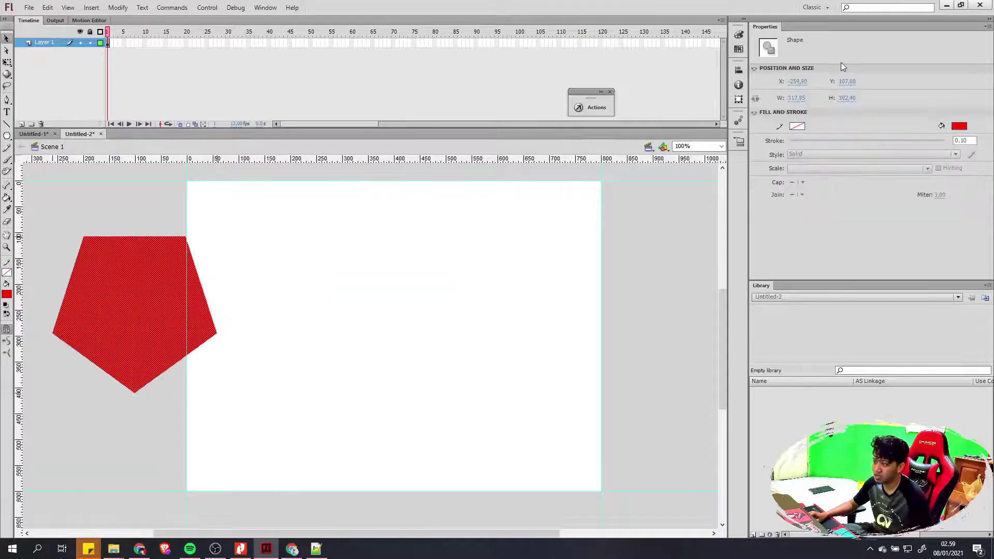
left_click(738, 71)
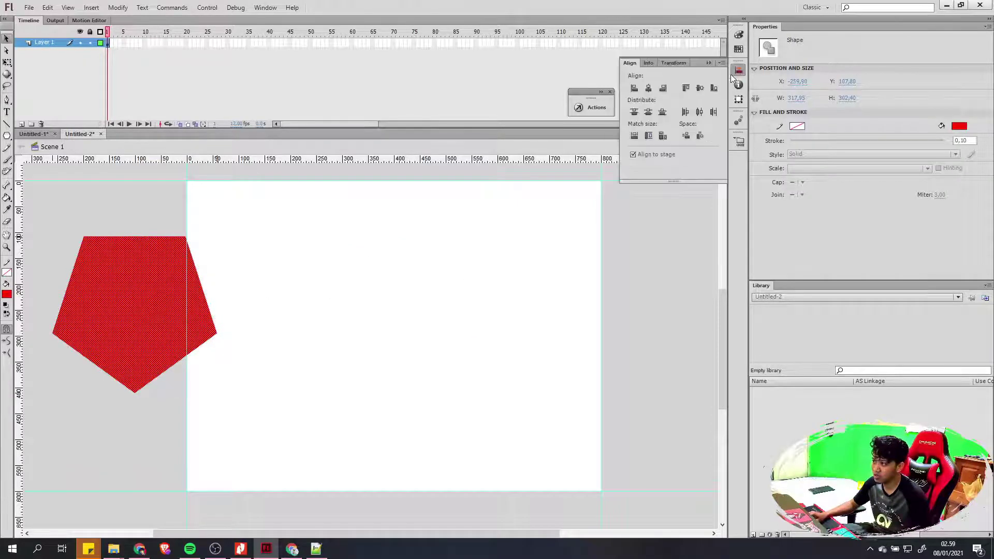
left_click(648, 88)
left_click(699, 88)
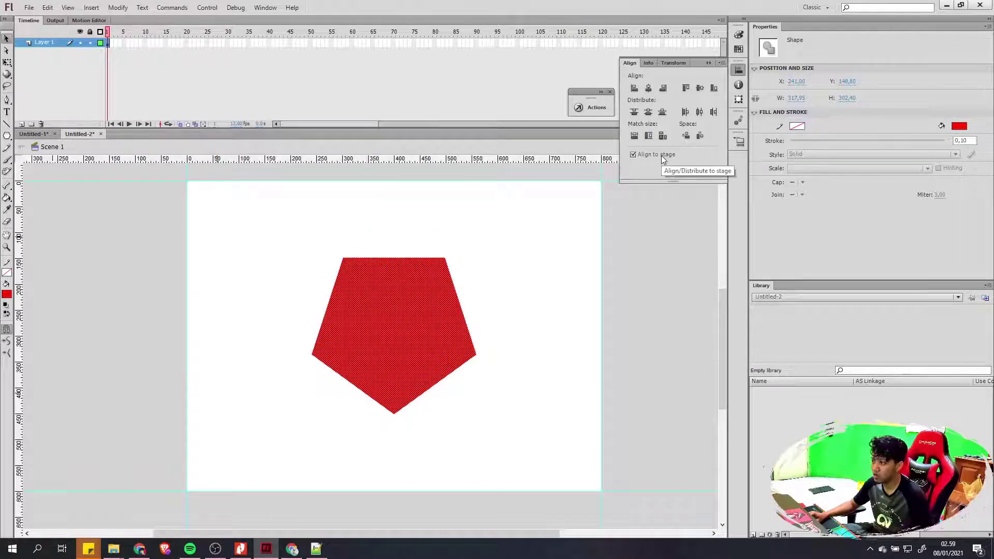
left_click(512, 264)
left_click(511, 263)
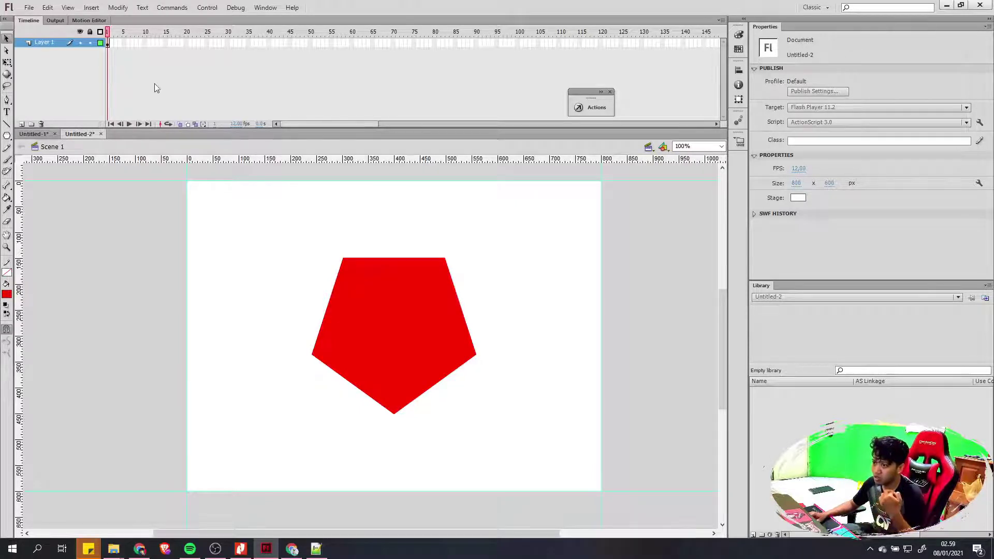
Insert a blank keyframe at frame 2 of Layer 1
left_click(412, 336)
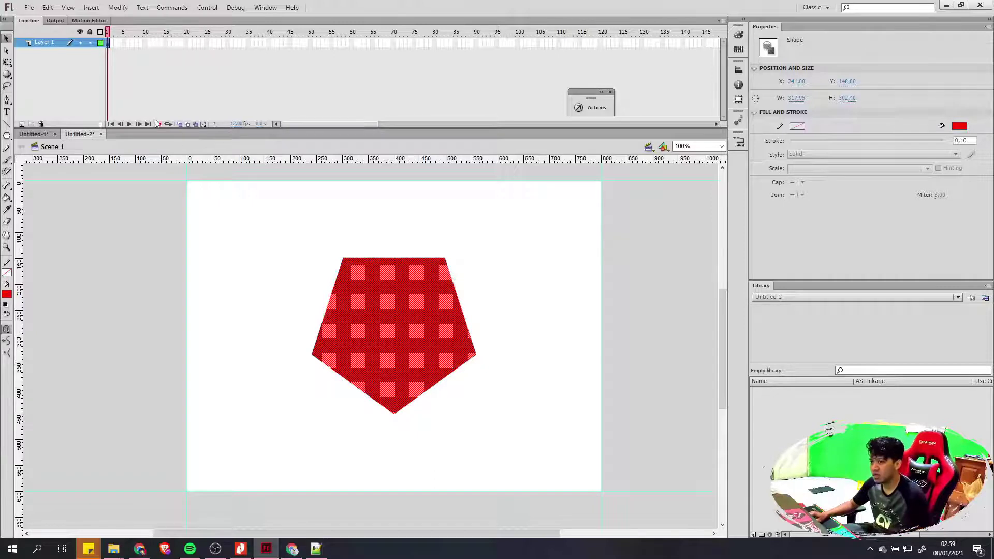
left_click(113, 45)
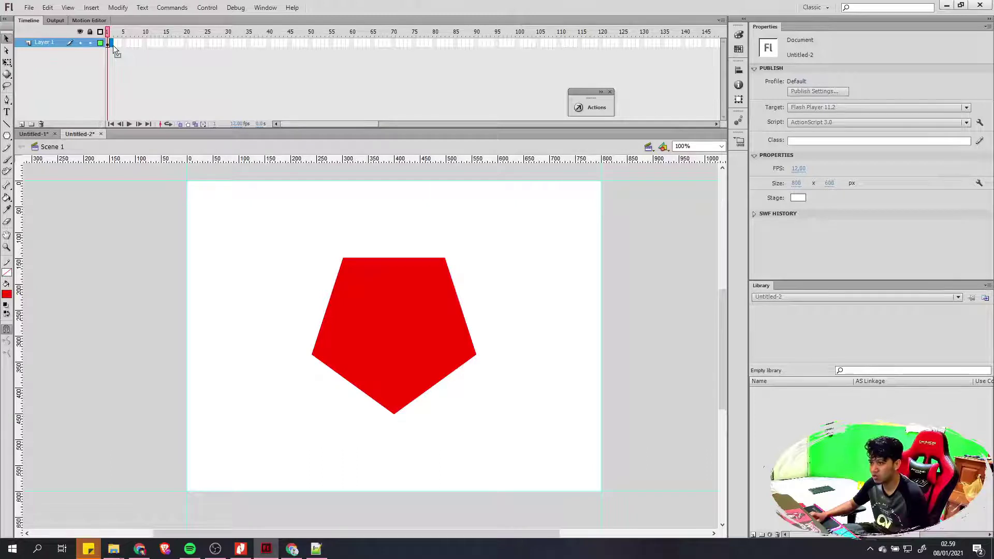
right_click(113, 45)
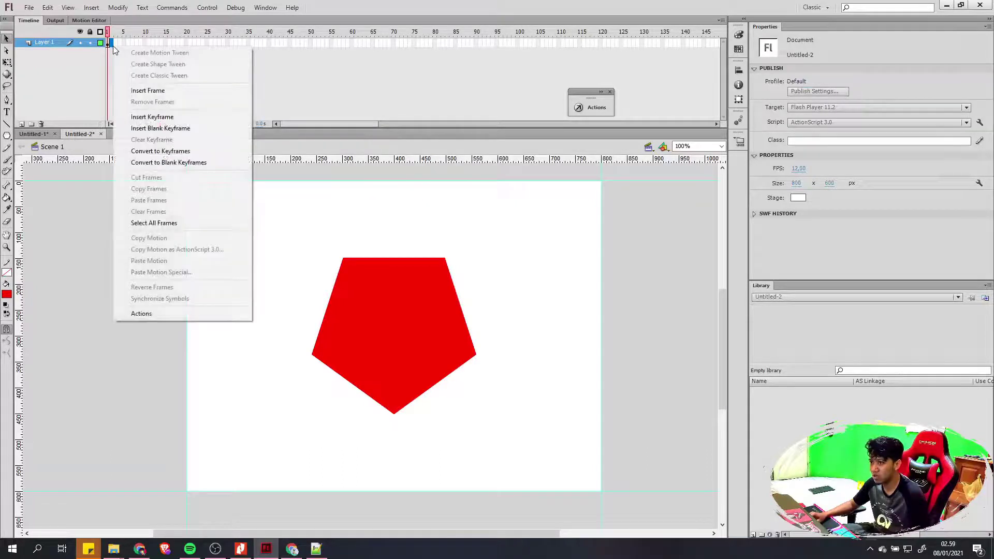
left_click(187, 132)
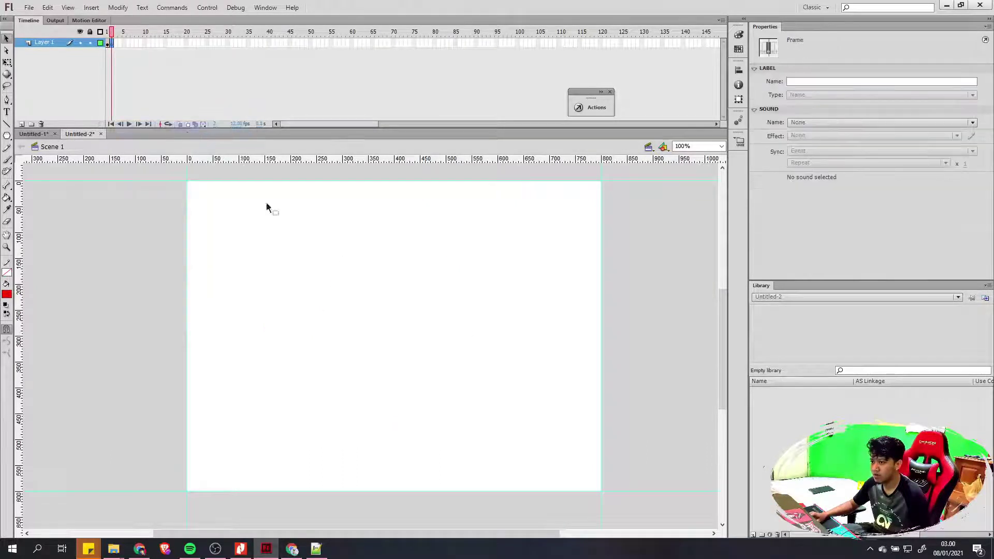
Draw a red square without an outline, about 245 px wide, near the middle of the stage on frame 2
left_click(7, 136)
left_click(57, 136)
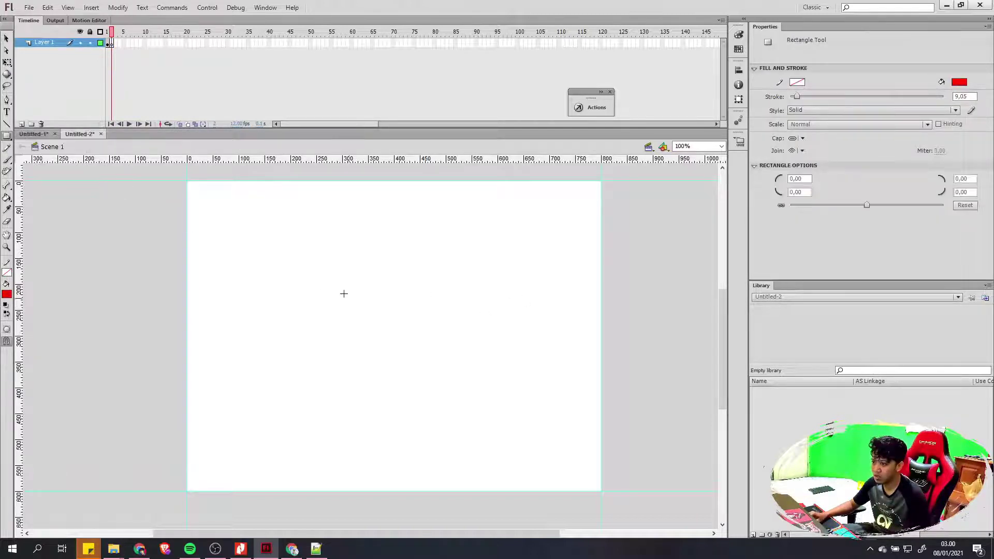
left_click_drag(341, 288, 469, 390)
key("v")
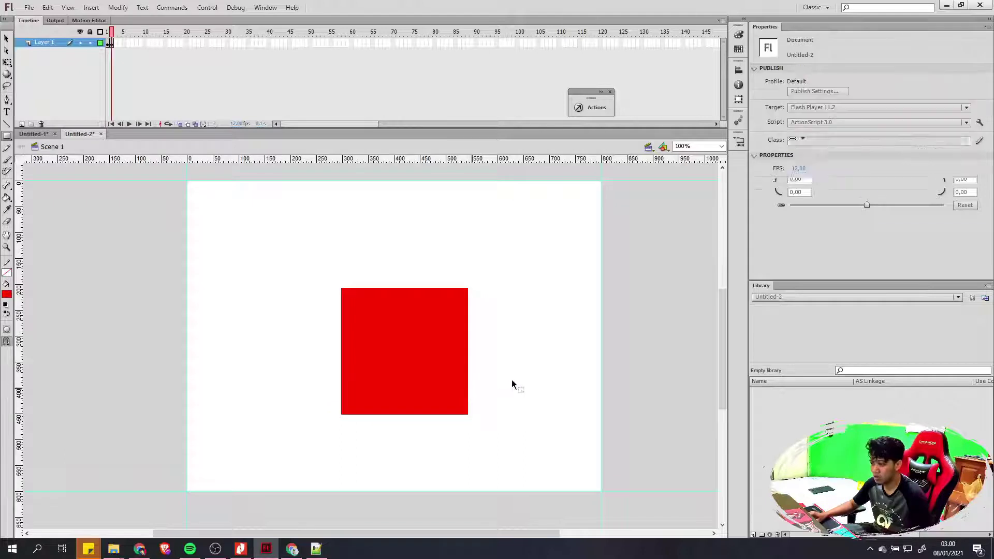
Centre the square horizontally and vertically on the stage
left_click(414, 368)
left_click(739, 71)
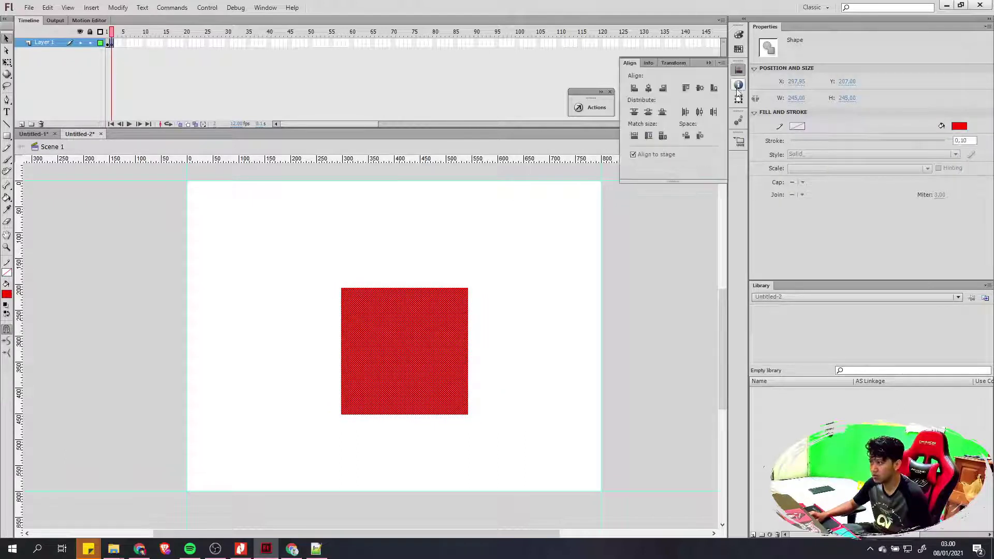
left_click(648, 88)
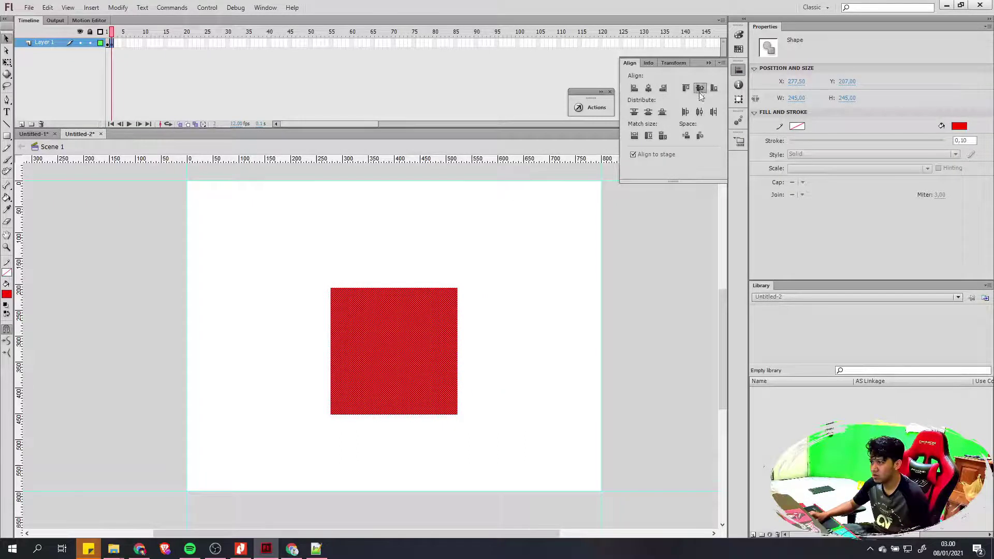
left_click(700, 88)
left_click(551, 333)
Change the square's fill colour to blue and deselect it
left_click(430, 351)
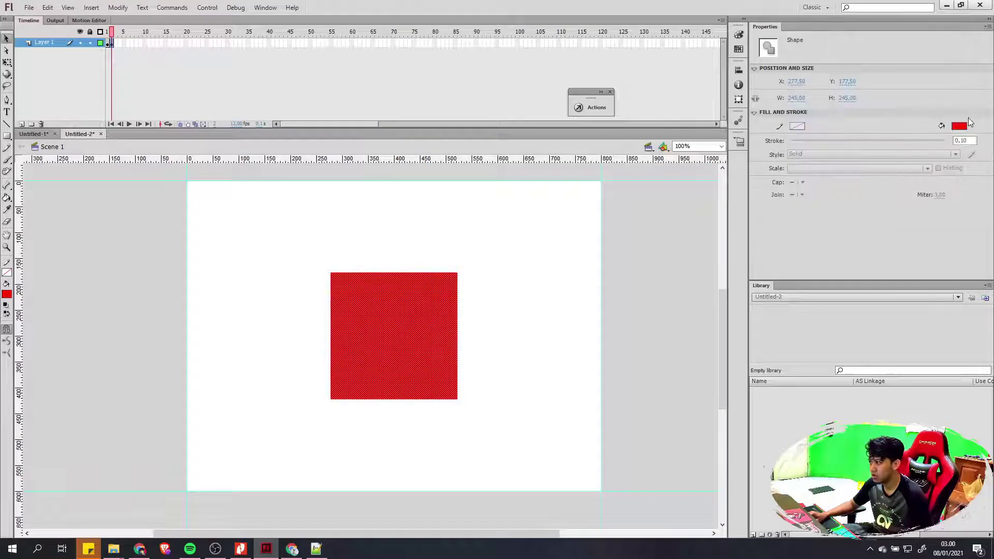
left_click(959, 126)
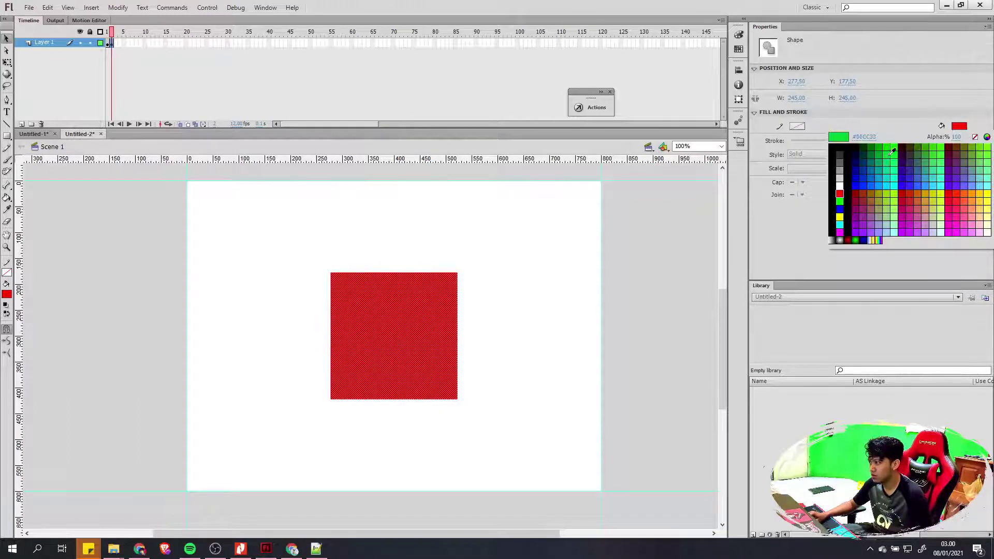
left_click(869, 184)
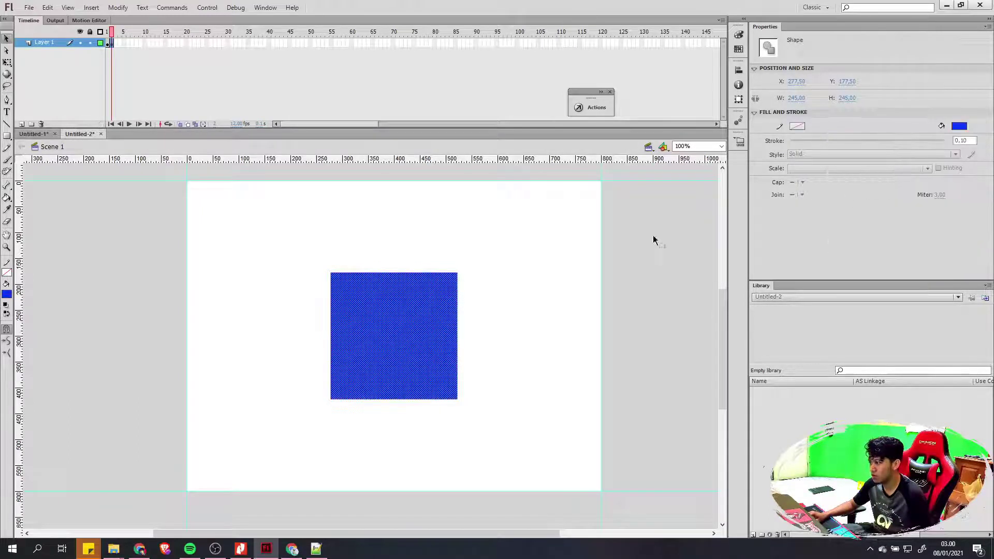
left_click(477, 247)
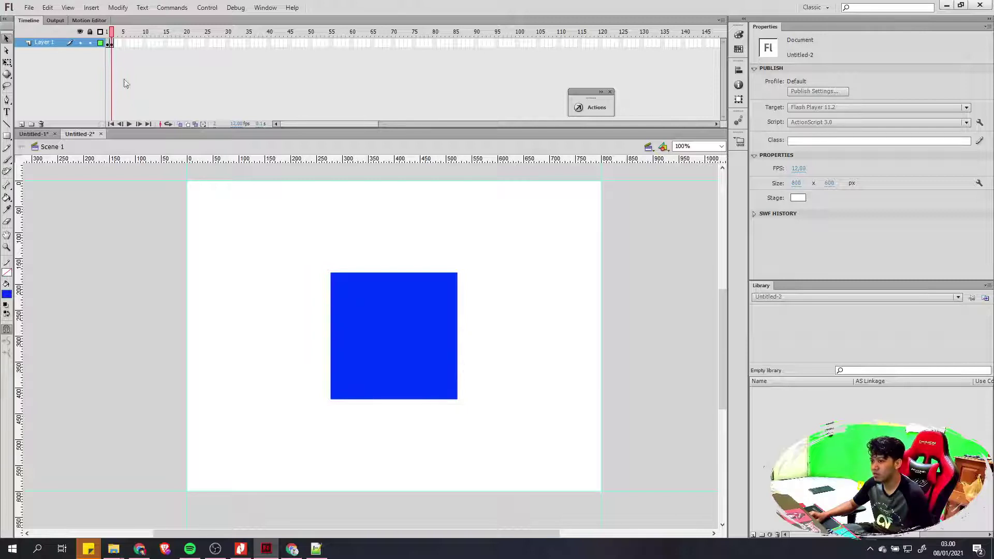
Insert a blank keyframe at frame 3 and draw a blue circle without an outline, about 273 px wide, near mid-stage
right_click(116, 43)
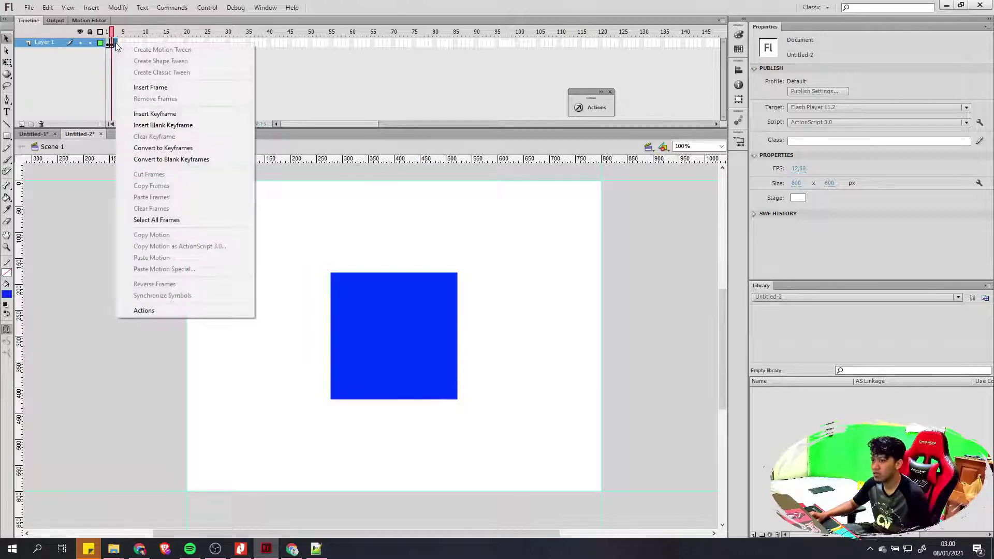
left_click(208, 124)
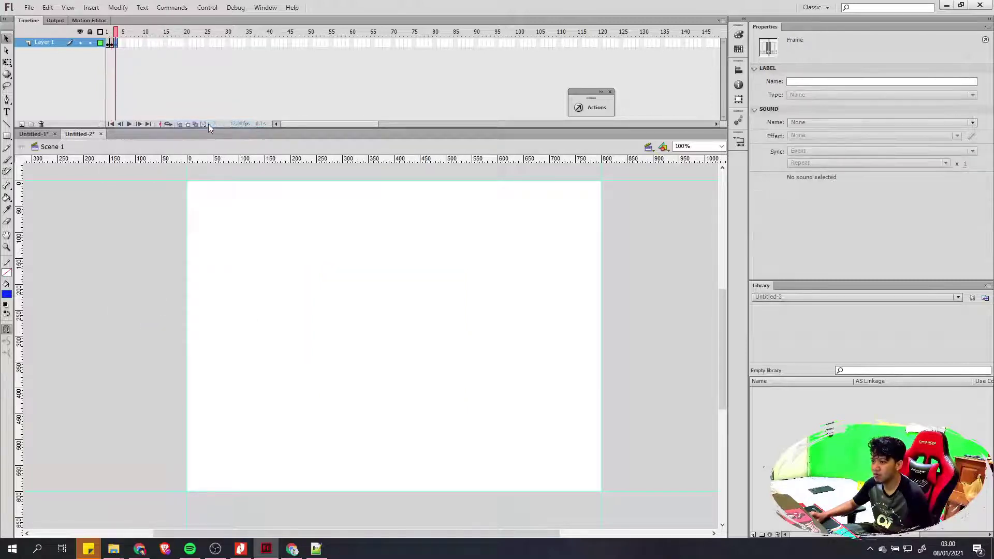
left_click(7, 137)
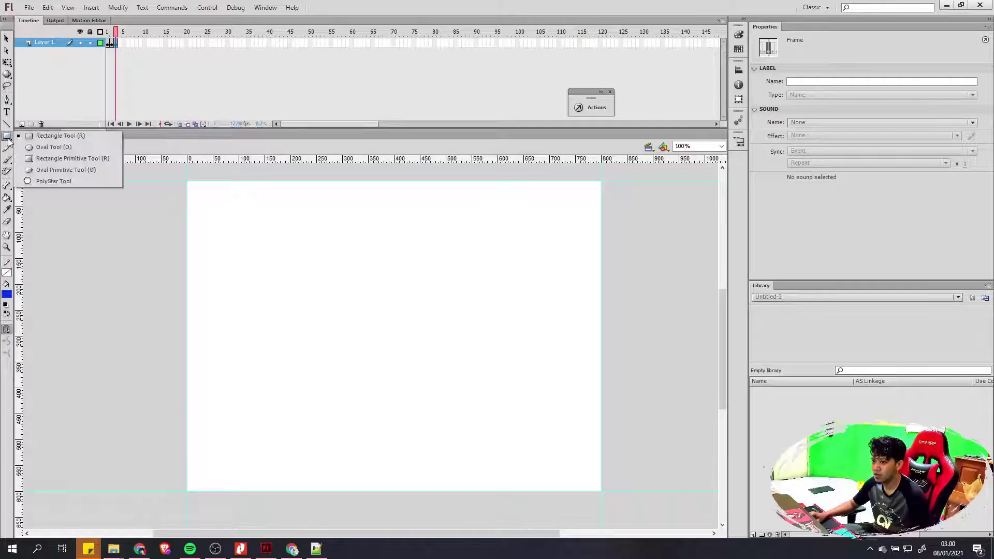
left_click(84, 149)
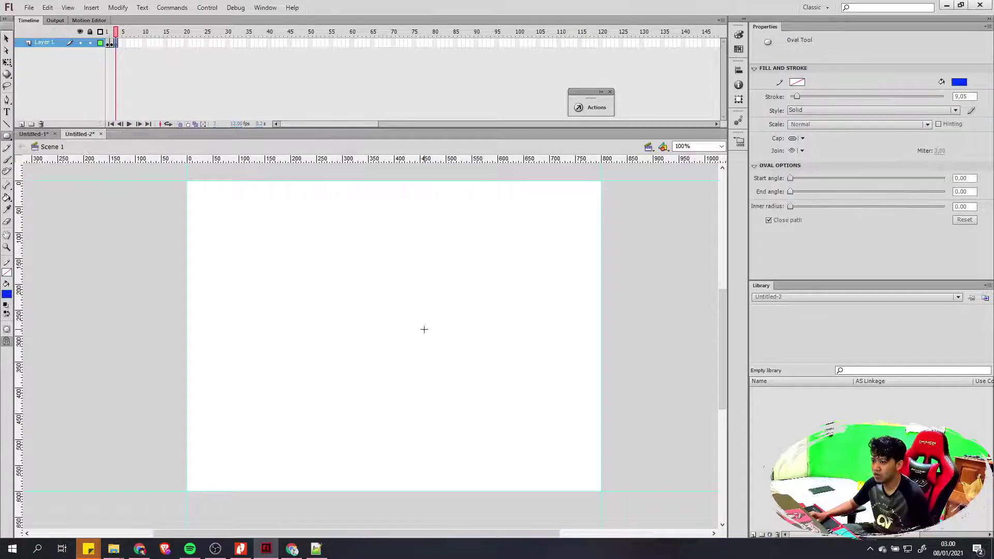
left_click_drag(340, 273, 481, 382)
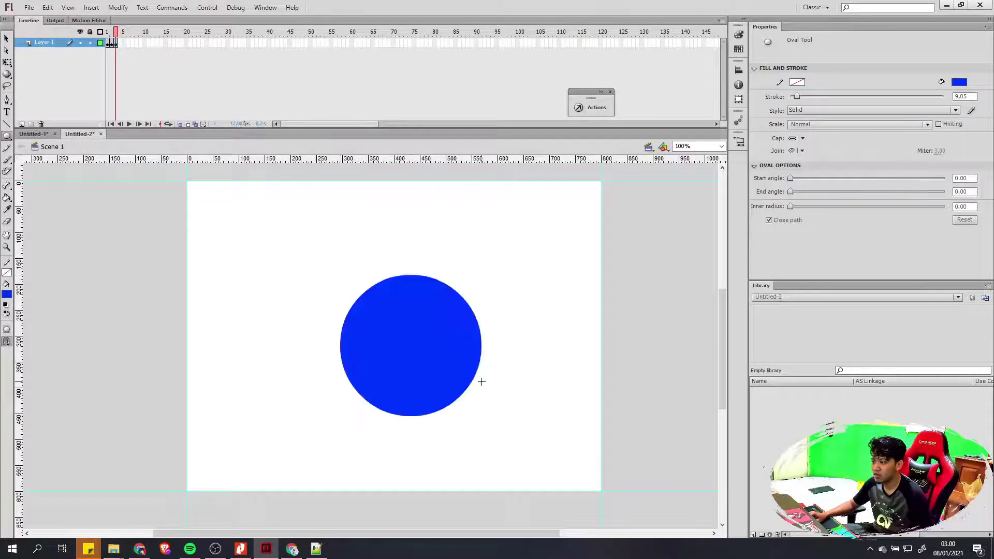
key("v")
Centre the circle horizontally and vertically on the stage
left_click(401, 364)
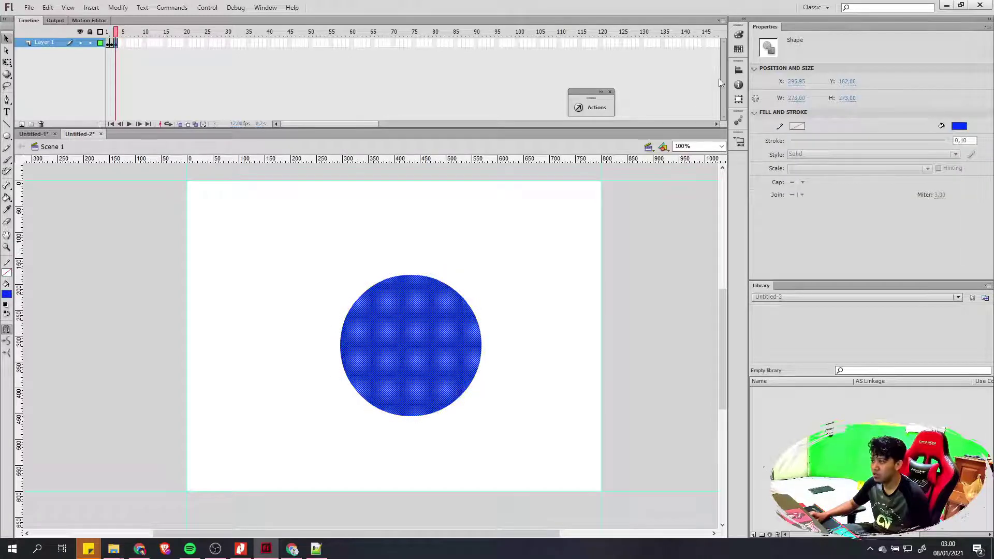
left_click(738, 71)
left_click(648, 88)
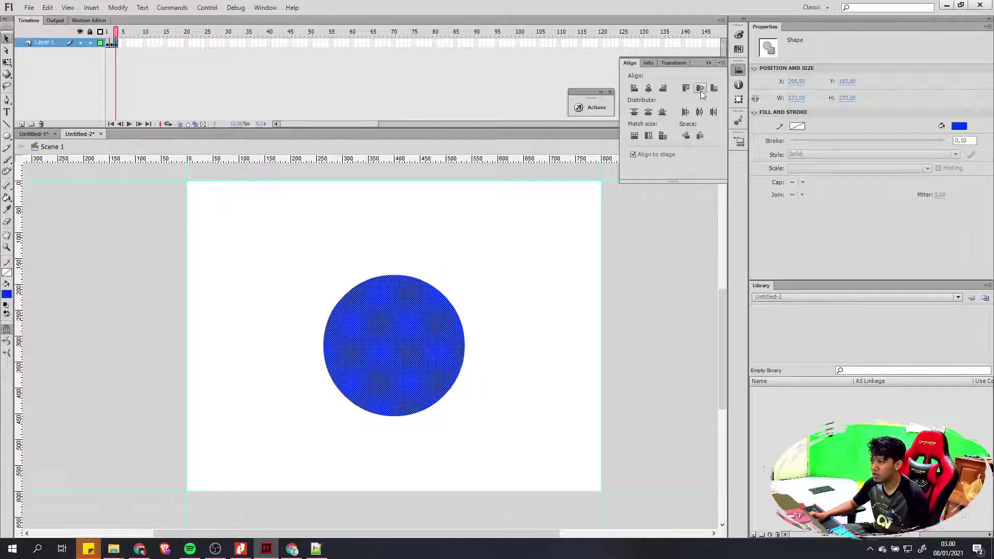
left_click(700, 88)
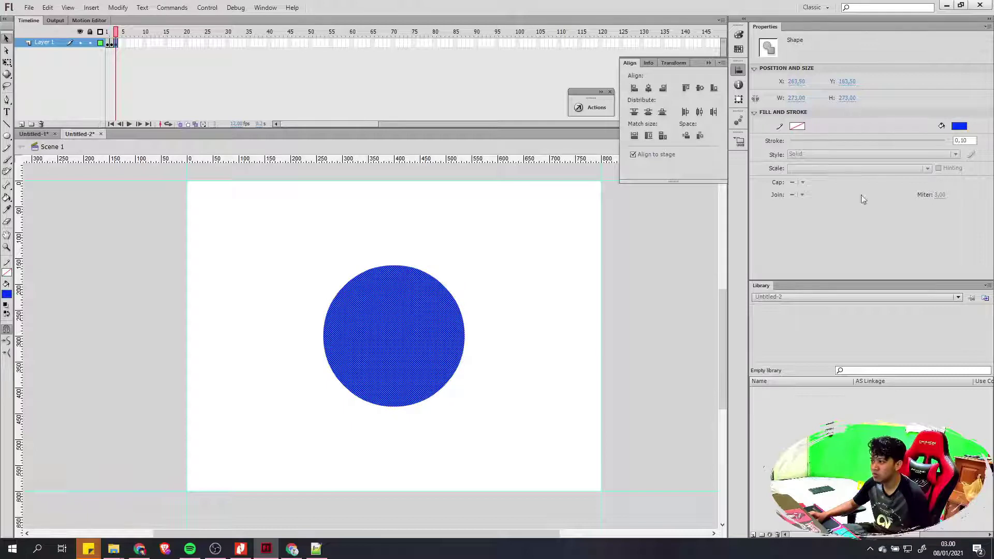
Try a mint green fill (#33FF99) on the circle, and settle on orange
left_click(963, 127)
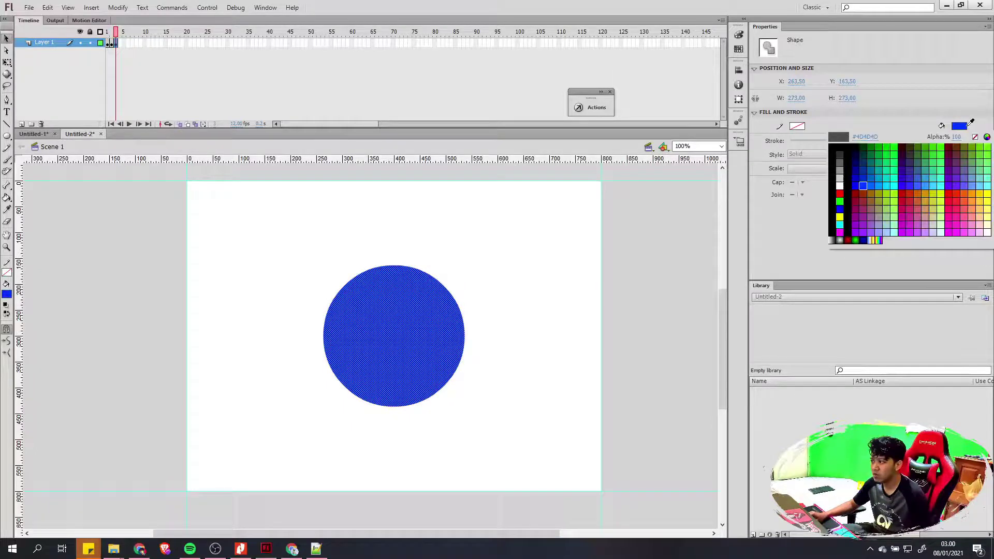
left_click(949, 171)
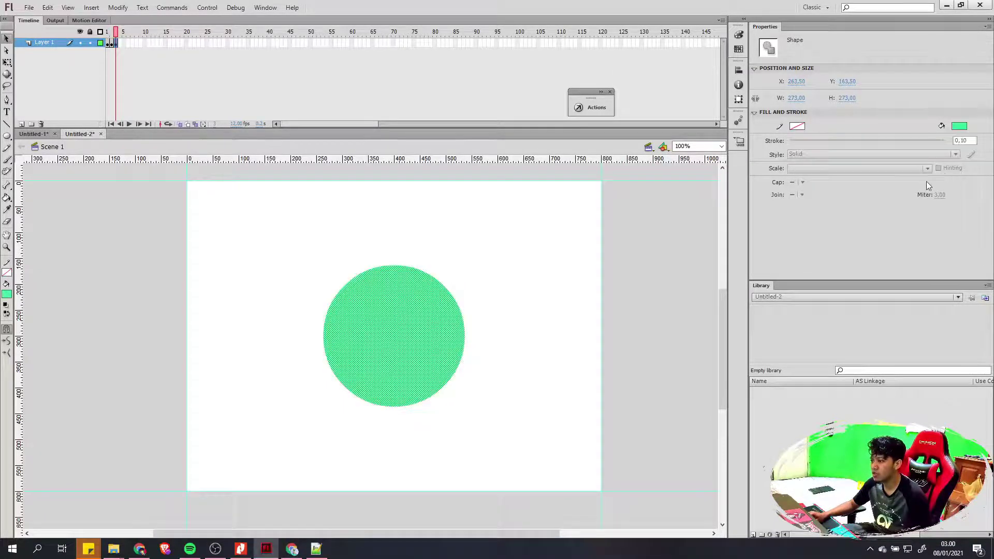
left_click(958, 127)
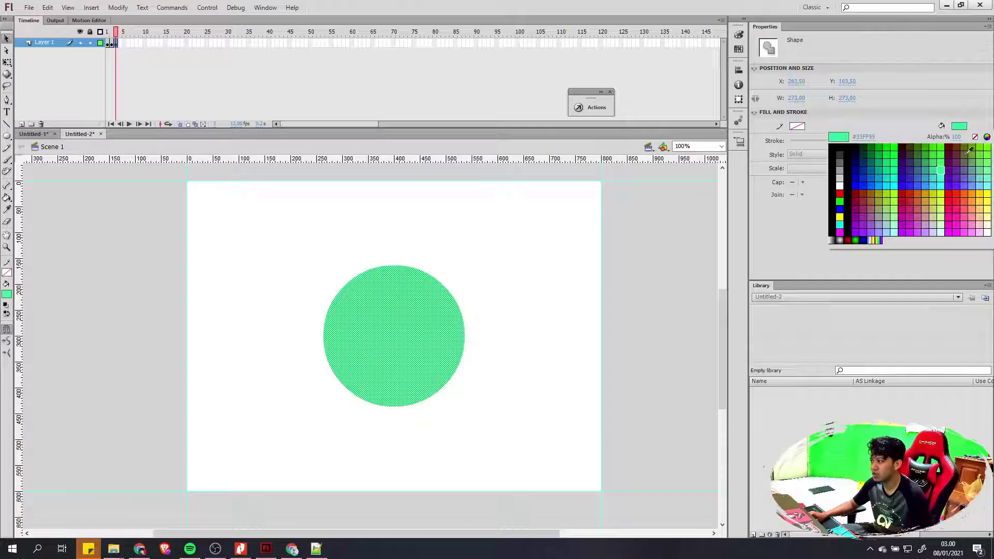
left_click(976, 194)
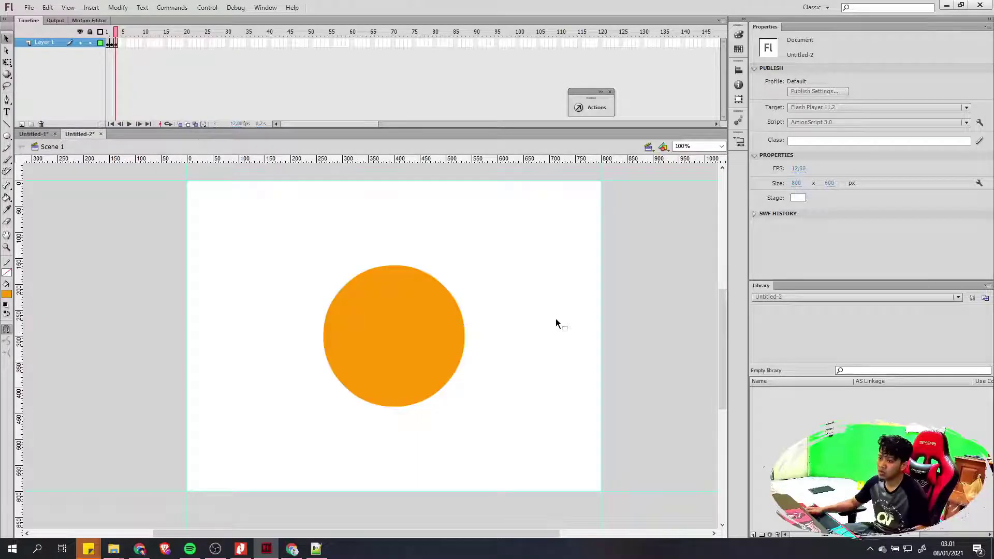
Insert a keyframe at frame 4, change its circle's fill to blue, and compare it with frame 3
right_click(120, 40)
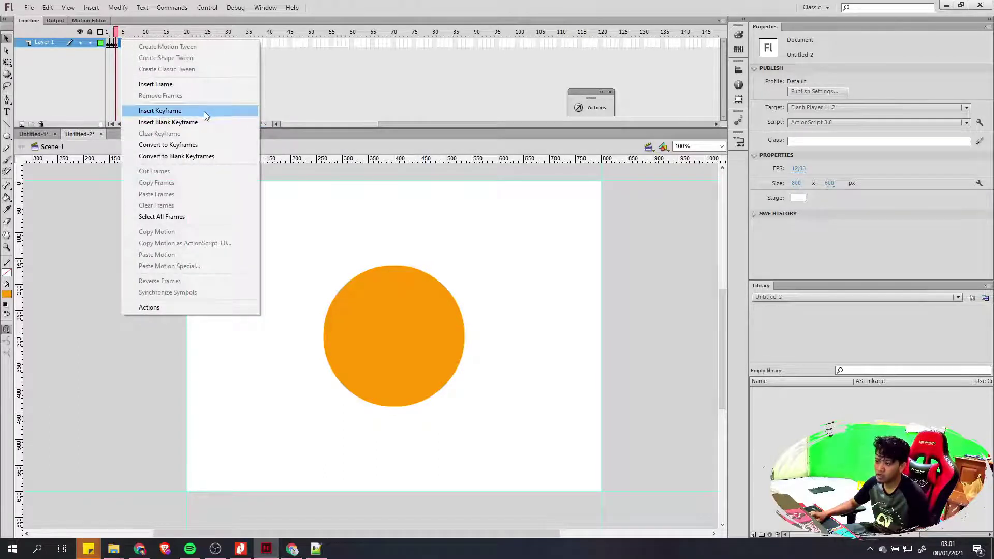
left_click(538, 345)
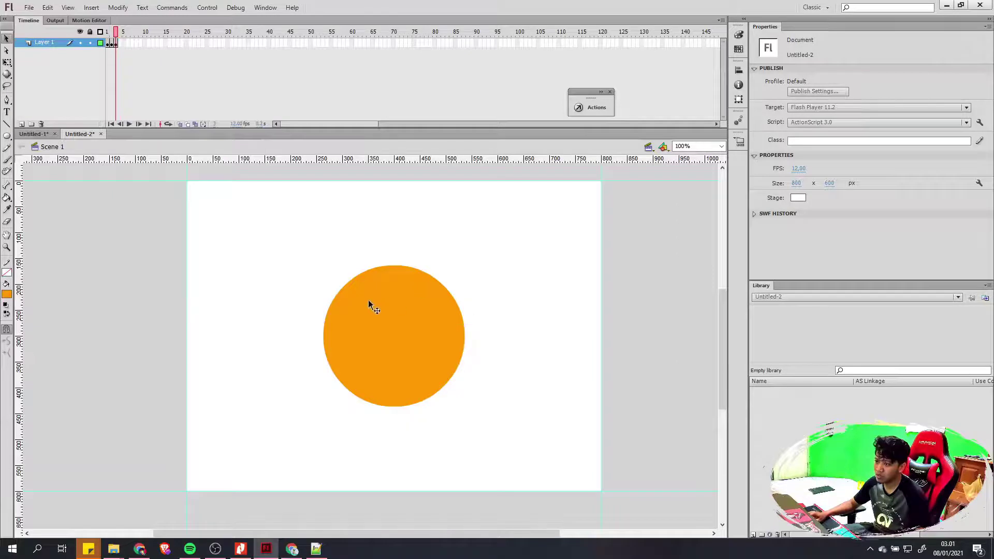
right_click(119, 44)
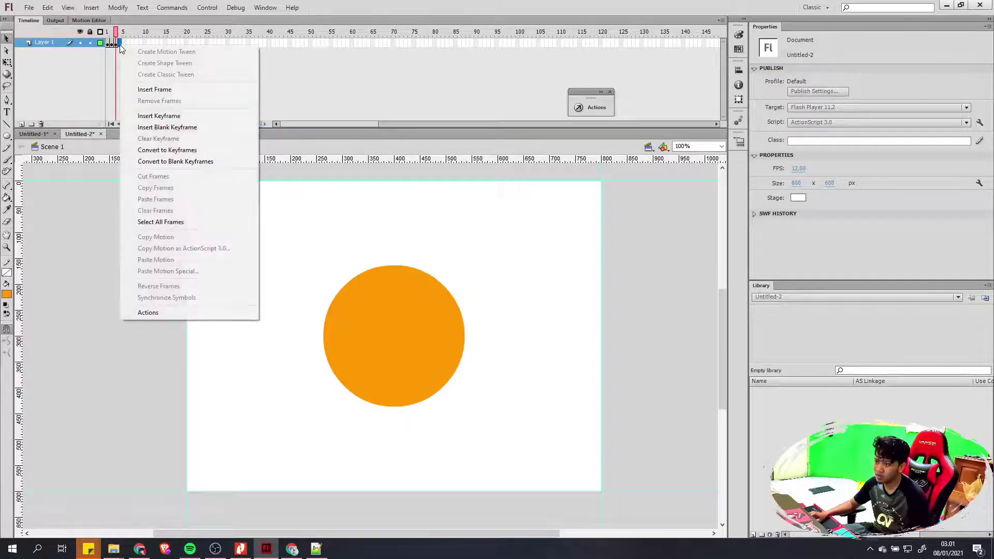
left_click(189, 116)
left_click(522, 318)
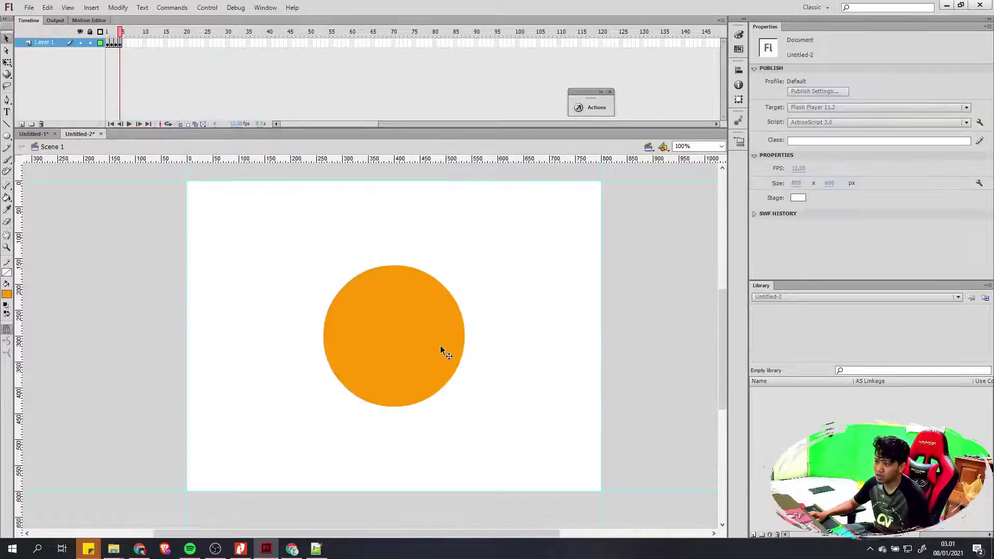
left_click(435, 350)
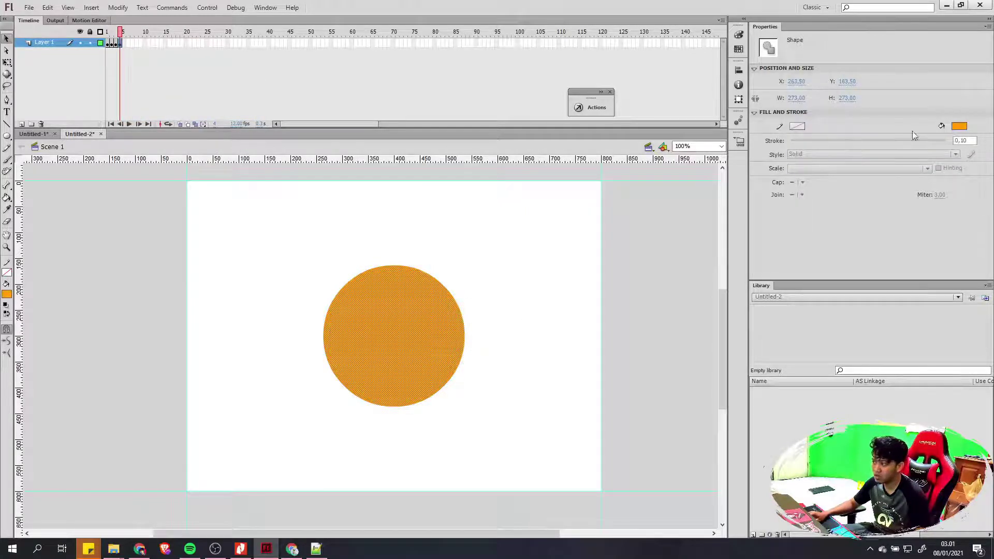
left_click(957, 127)
left_click(870, 189)
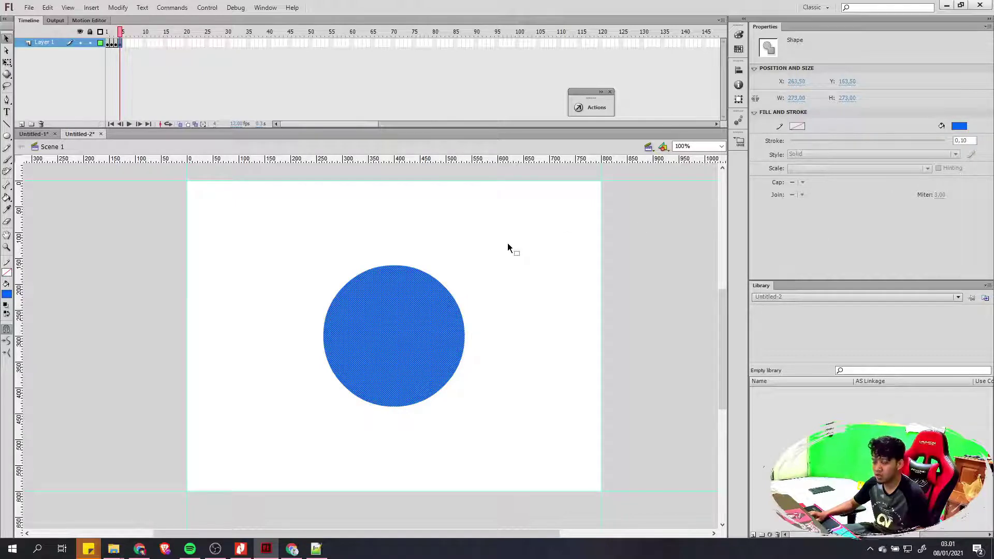
left_click(117, 42)
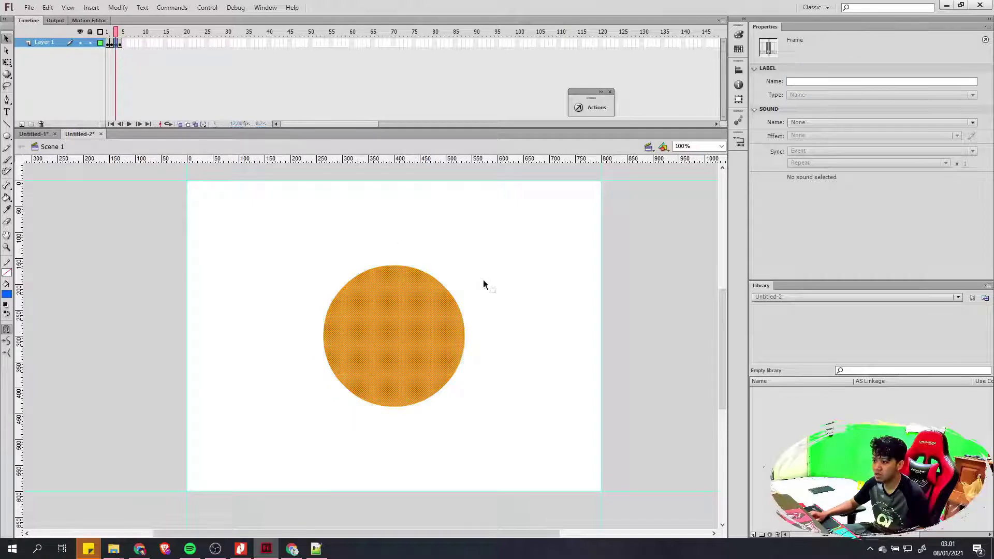
left_click(491, 333)
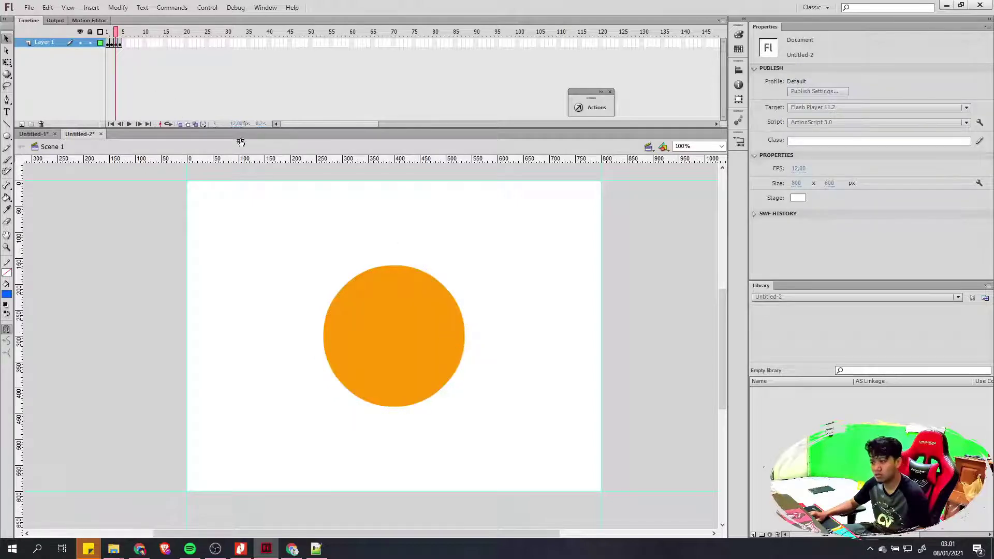
left_click(121, 43)
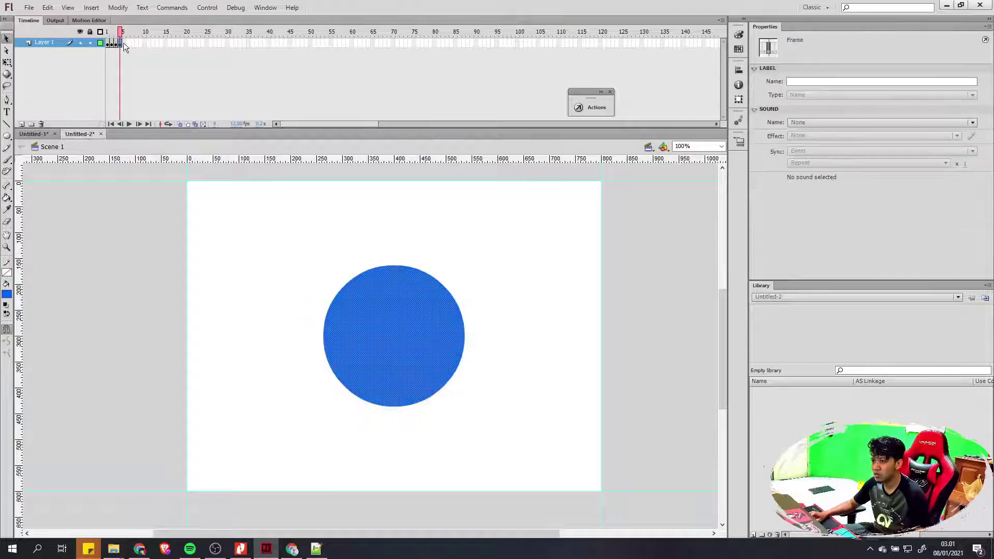
Insert a blank keyframe at frame 5 and draw a blue square without an outline, about 255 px wide, near mid-stage
right_click(124, 45)
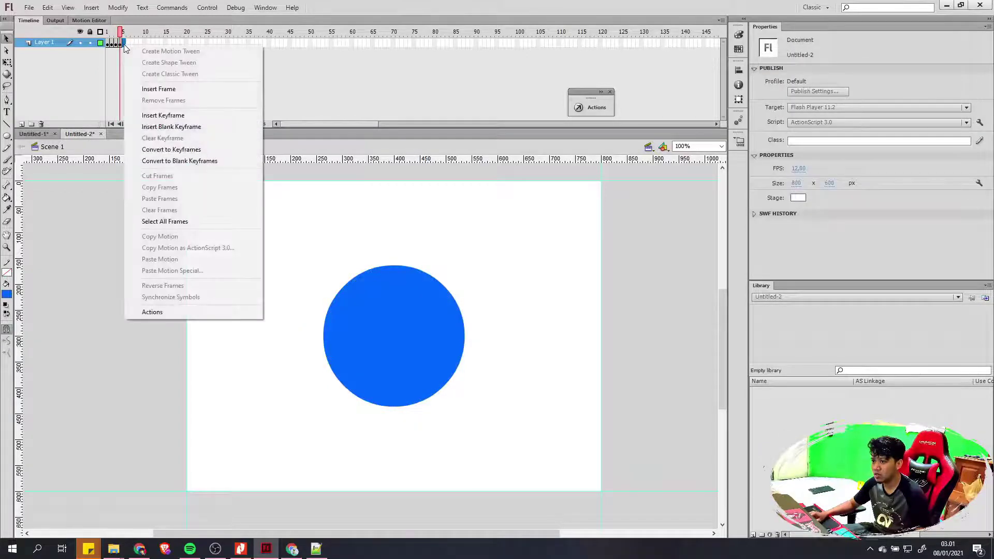
left_click(205, 126)
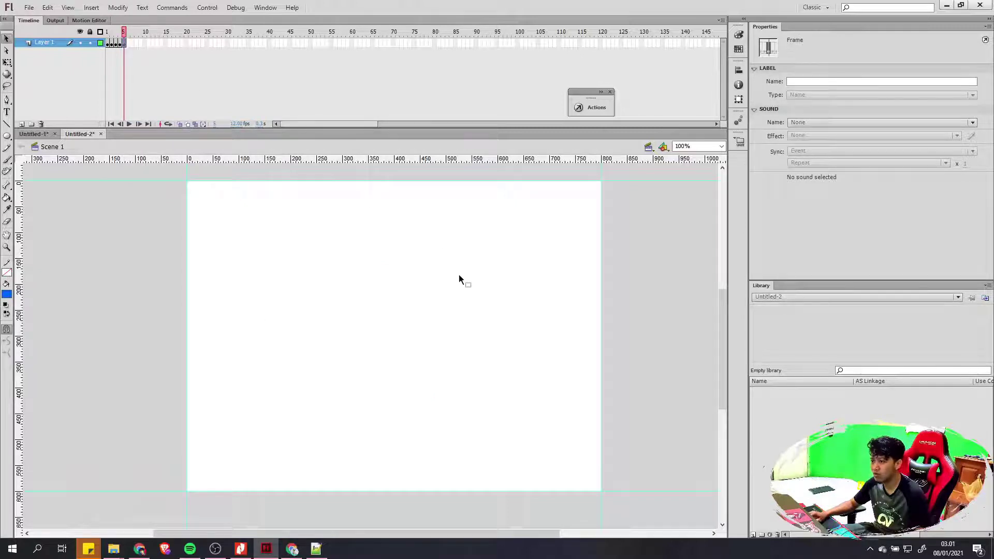
left_click(382, 291)
left_click(7, 135)
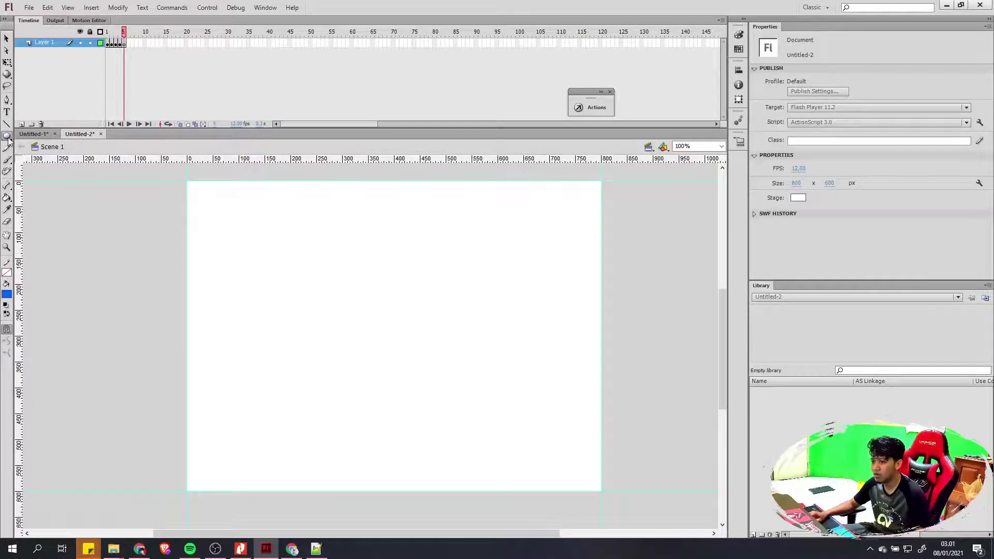
left_click(57, 136)
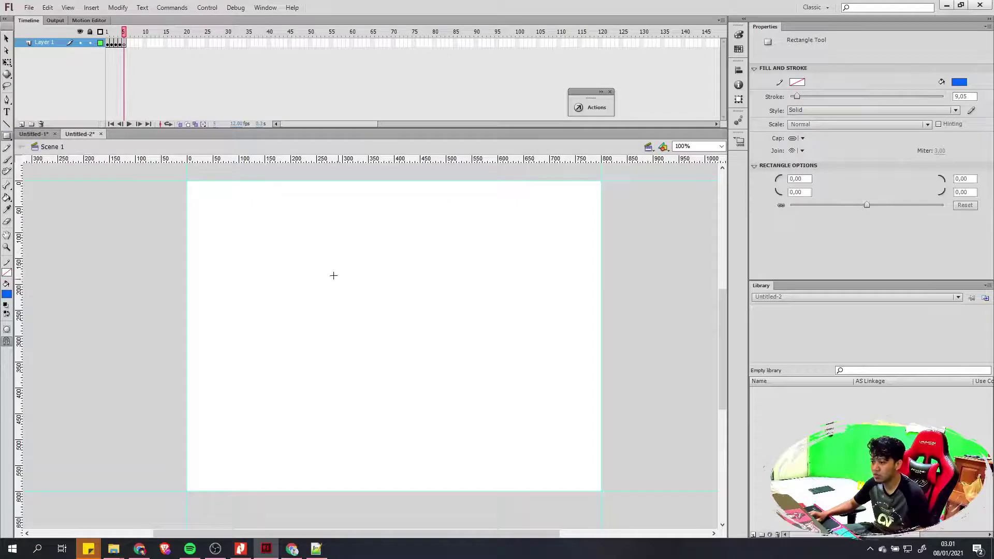
left_click_drag(332, 272, 464, 405)
Centre the square on frame 5 horizontally and vertically on the stage
key("v")
key("ctrl+a")
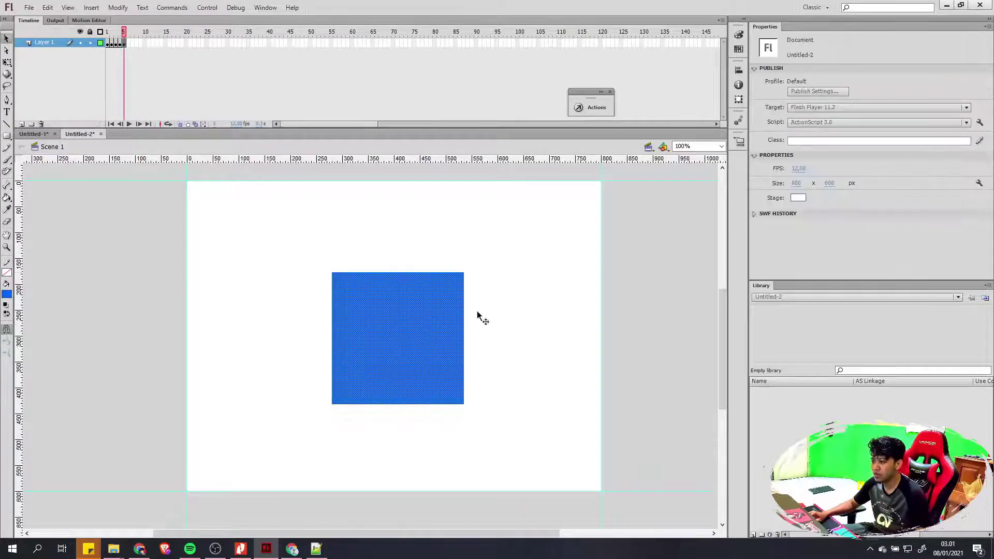
left_click(740, 74)
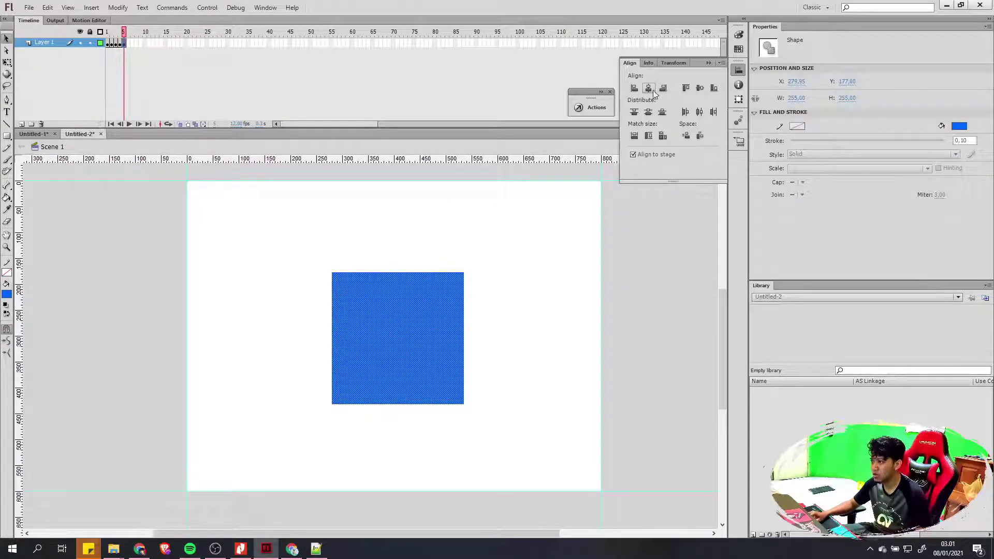
left_click(648, 88)
left_click(699, 88)
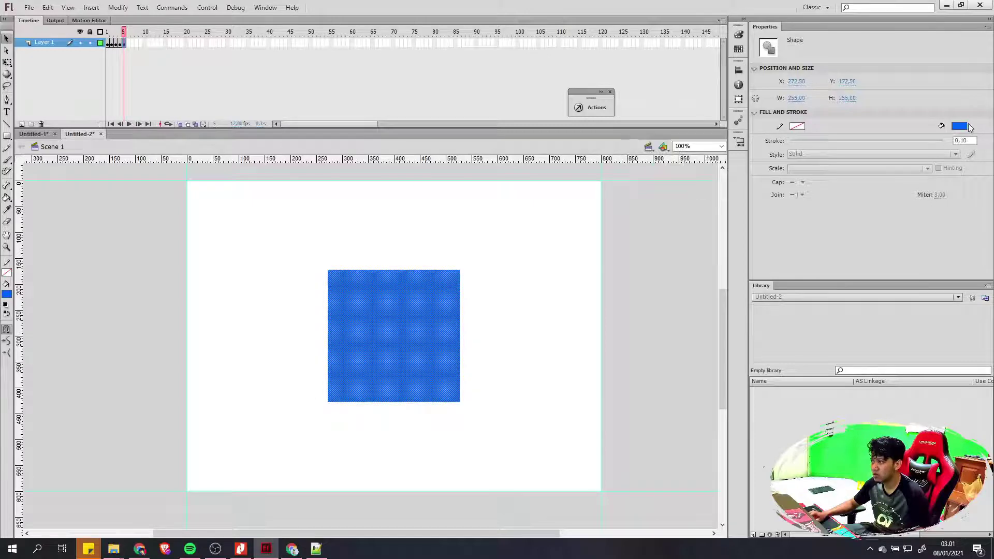
Try a black fill on the frame 5 square, settle on red, and deselect it
left_click(963, 125)
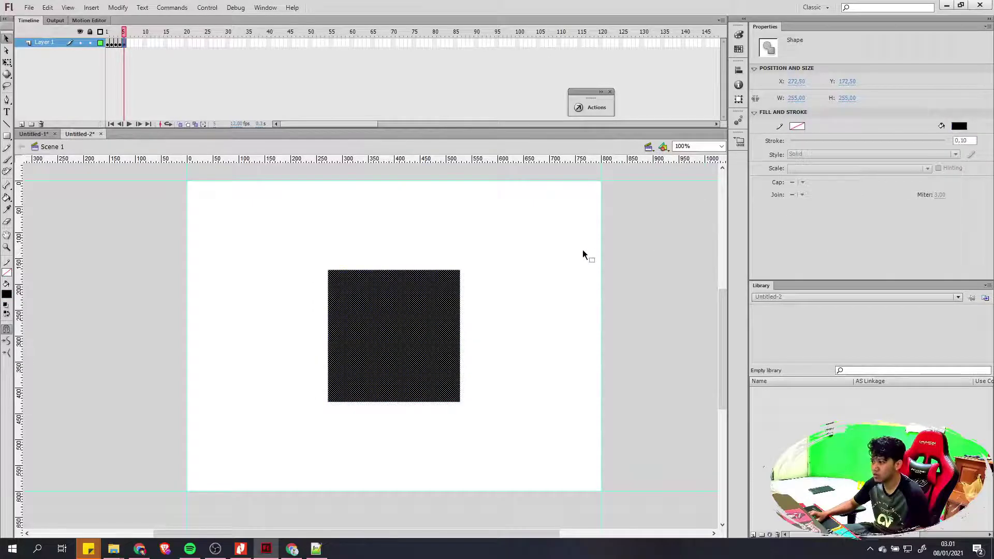
left_click(958, 126)
left_click(839, 194)
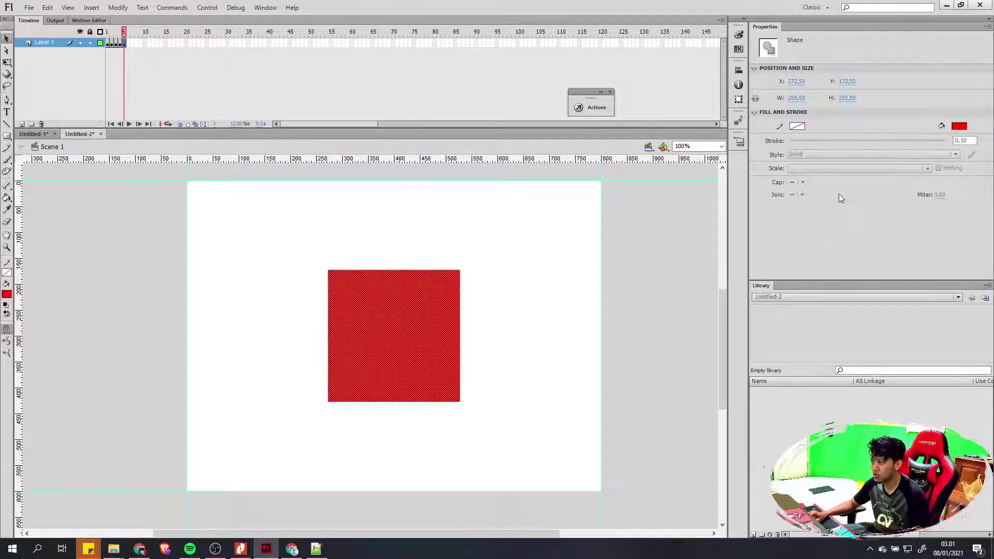
left_click(573, 286)
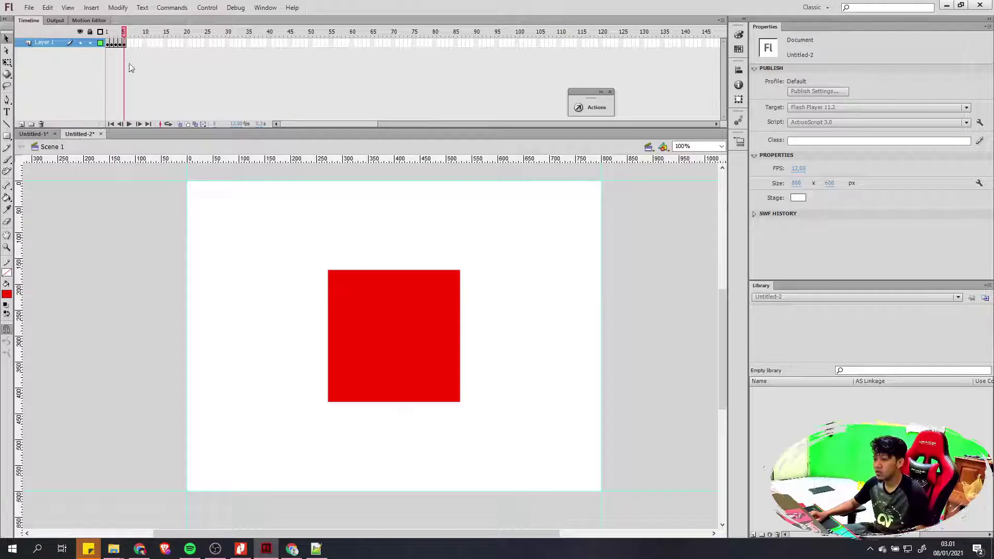
Insert a keyframe at frame 6 and bend the red square's right edge inward into a curve
right_click(129, 43)
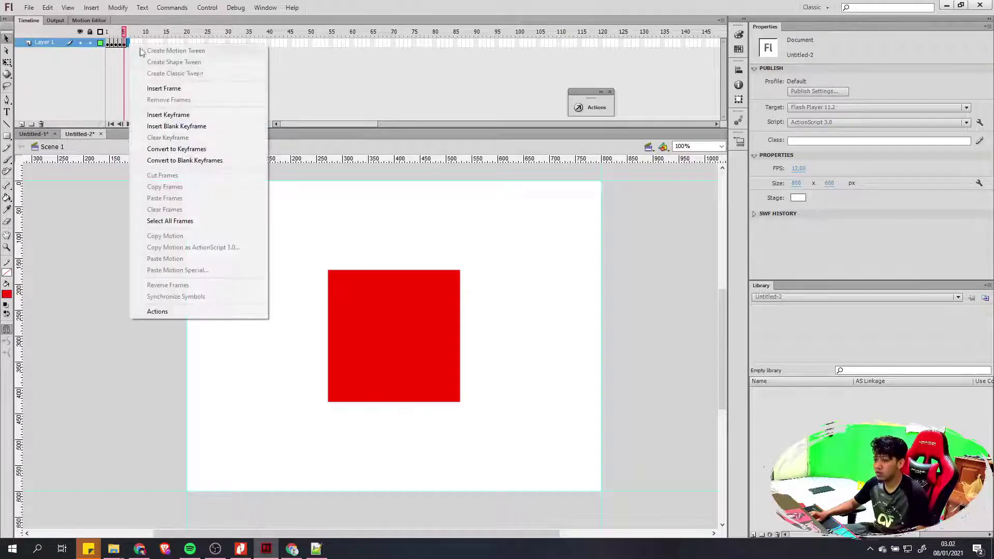
left_click(215, 118)
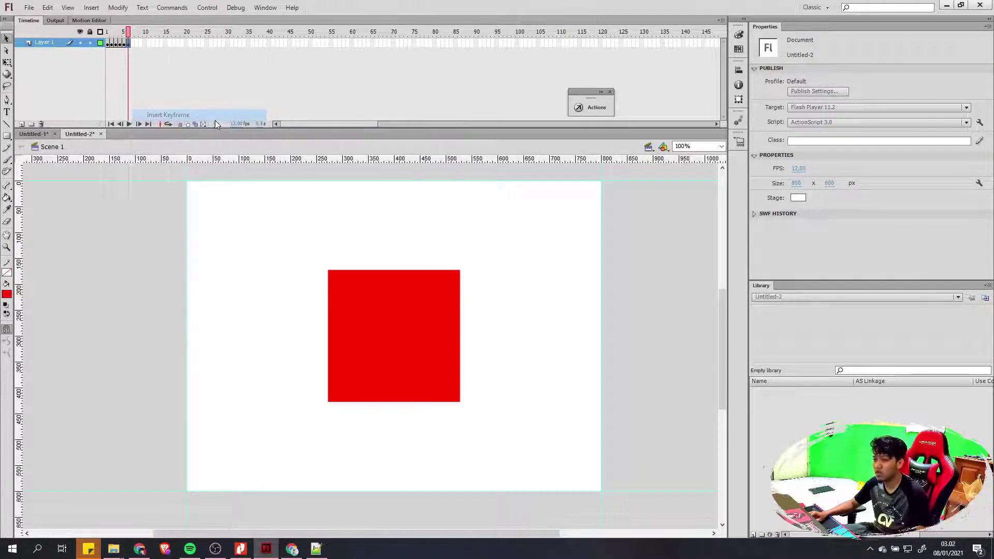
left_click(502, 323)
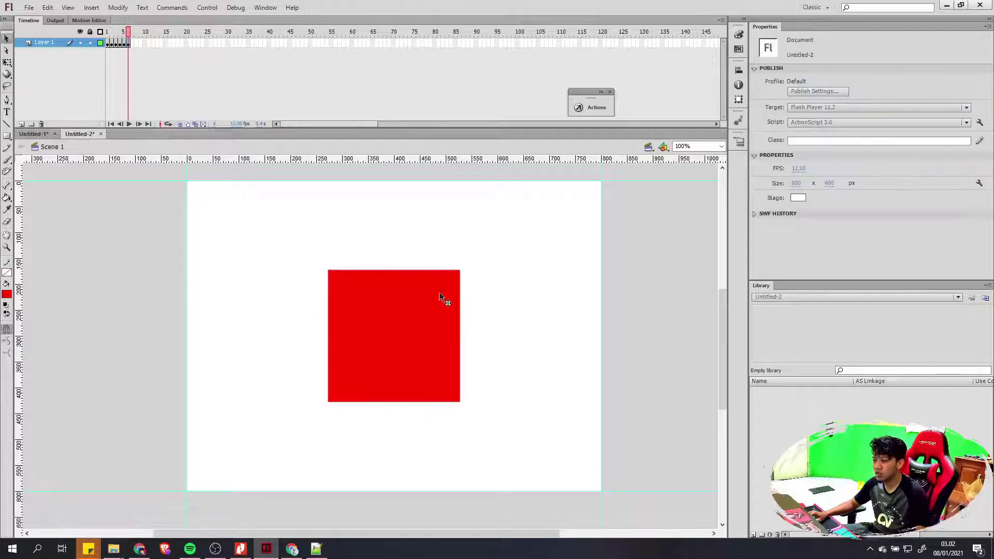
left_click(124, 45)
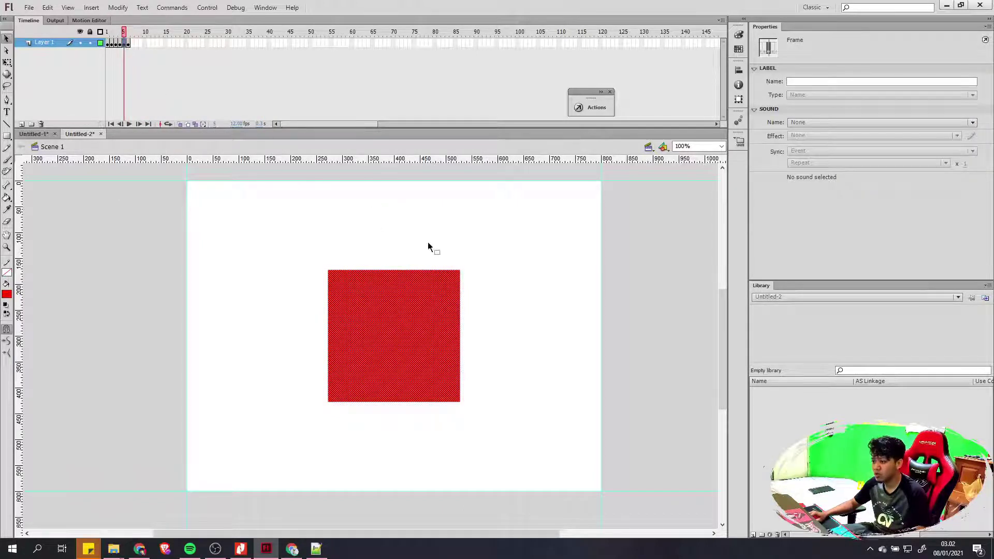
right_click(129, 42)
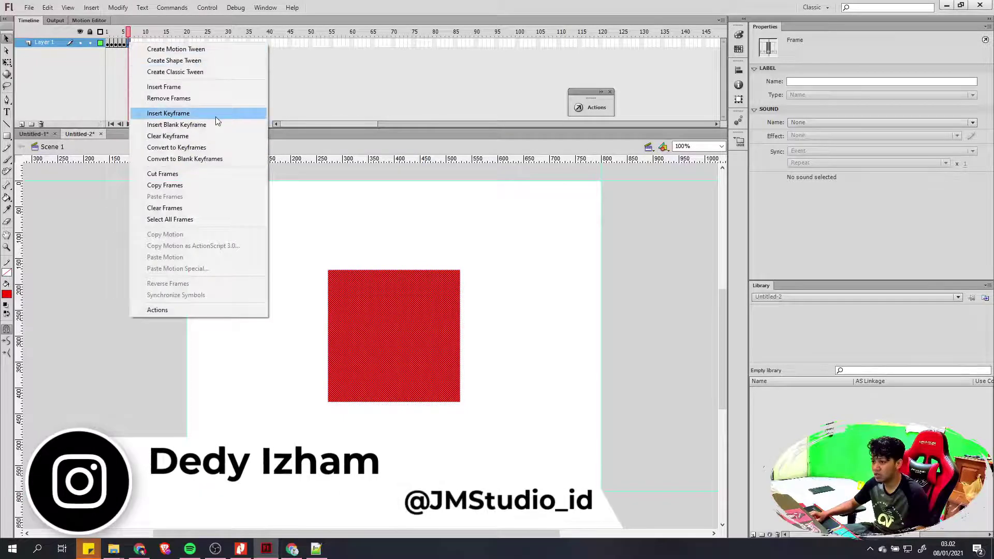
left_click(549, 315)
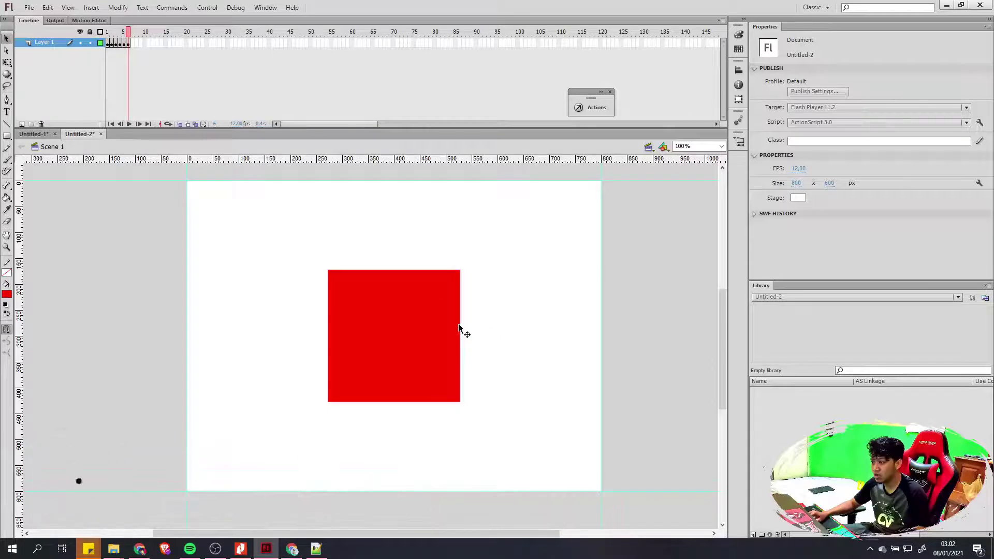
left_click_drag(458, 326, 429, 327)
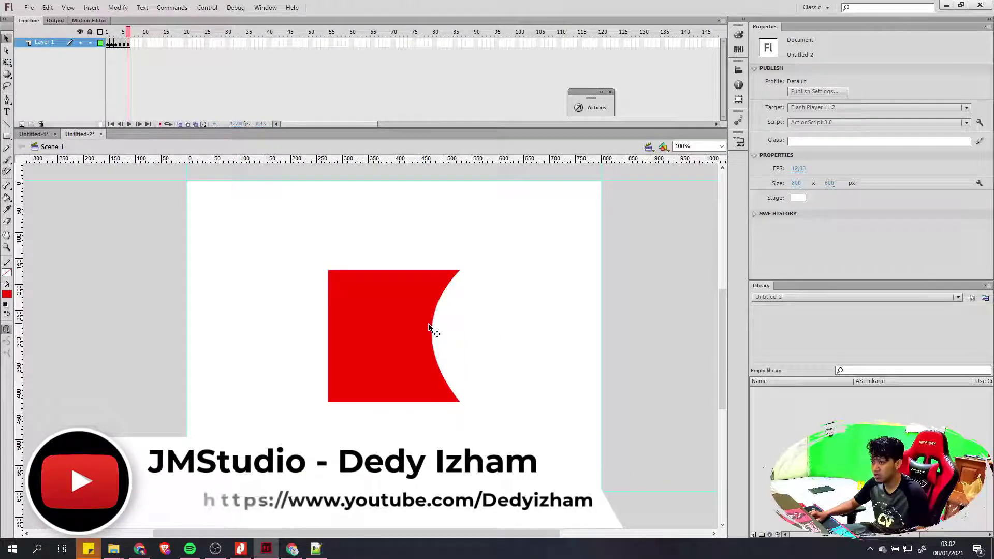
Insert a keyframe at frame 7 and bend the red shape's top edge inward into a curve
right_click(132, 45)
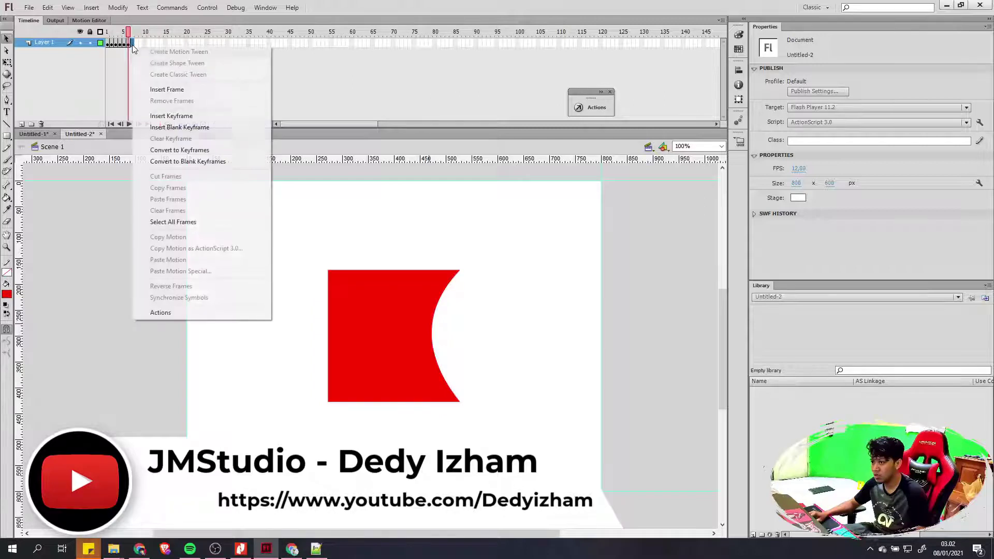
left_click(221, 119)
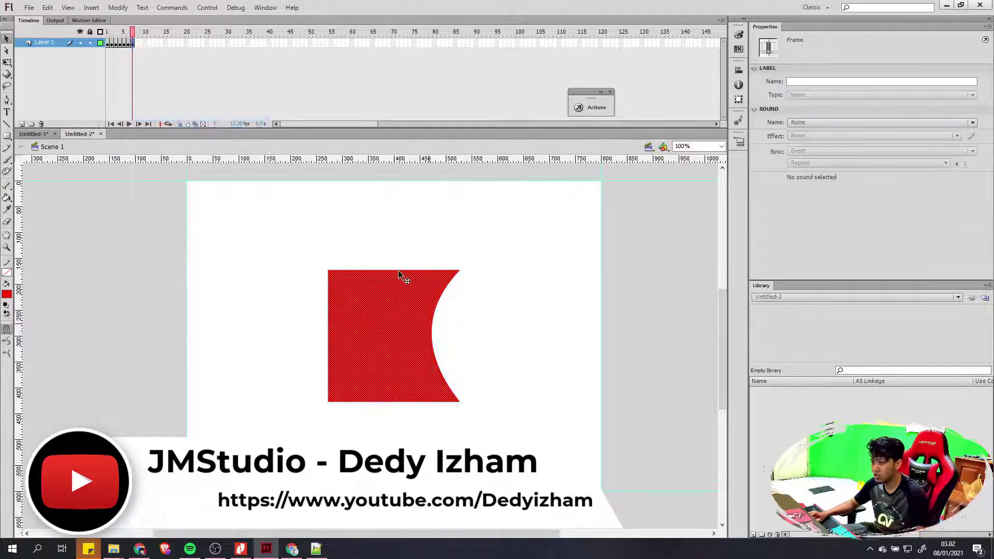
left_click(559, 278)
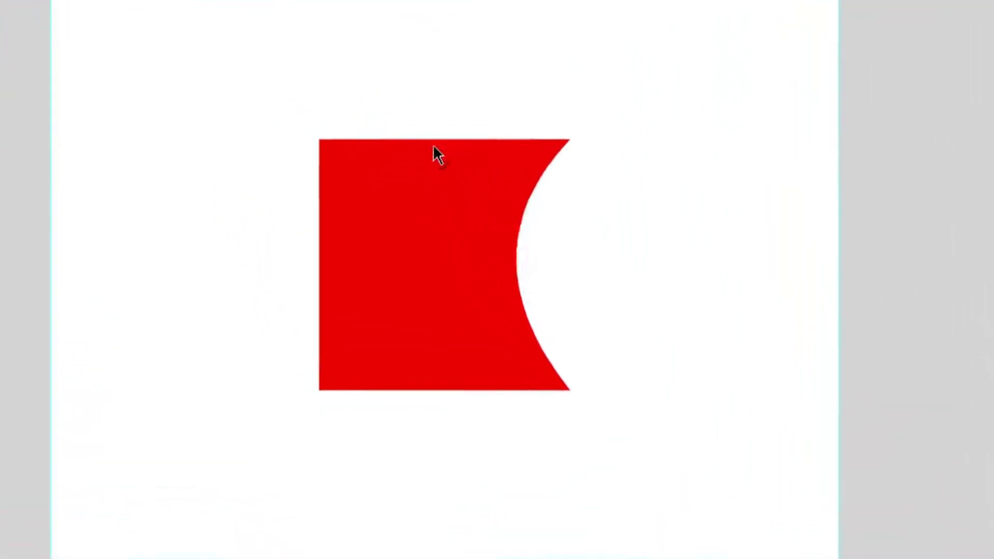
left_click_drag(388, 269, 377, 295)
left_click_drag(420, 180, 424, 182)
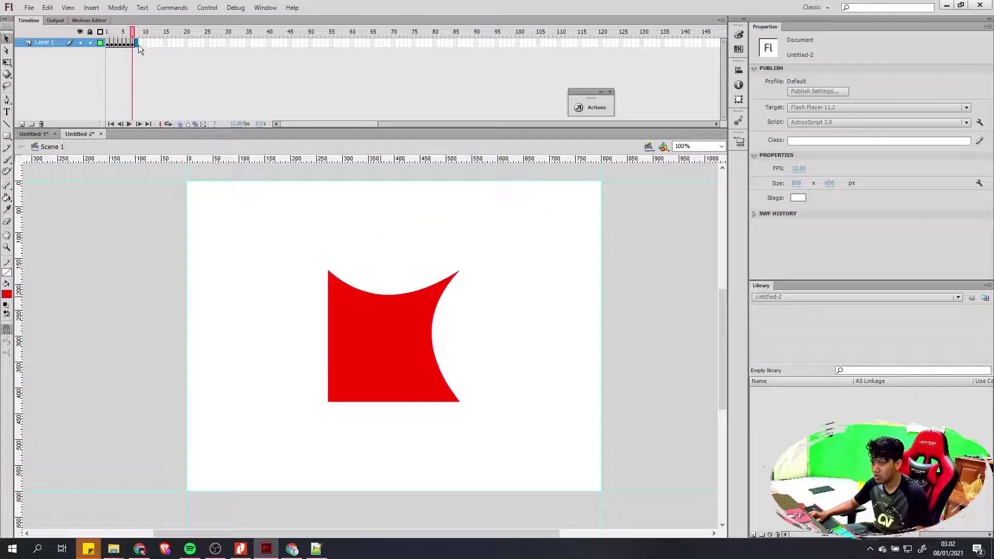
Insert a keyframe at frame 8 and bend the red shape's left edge inward into a curve
right_click(138, 44)
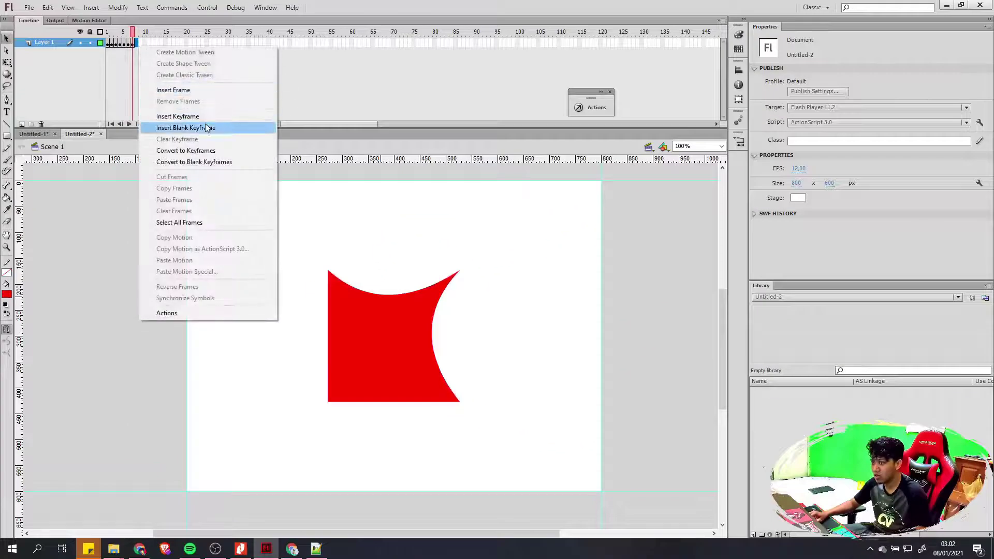
left_click(177, 115)
left_click(568, 339)
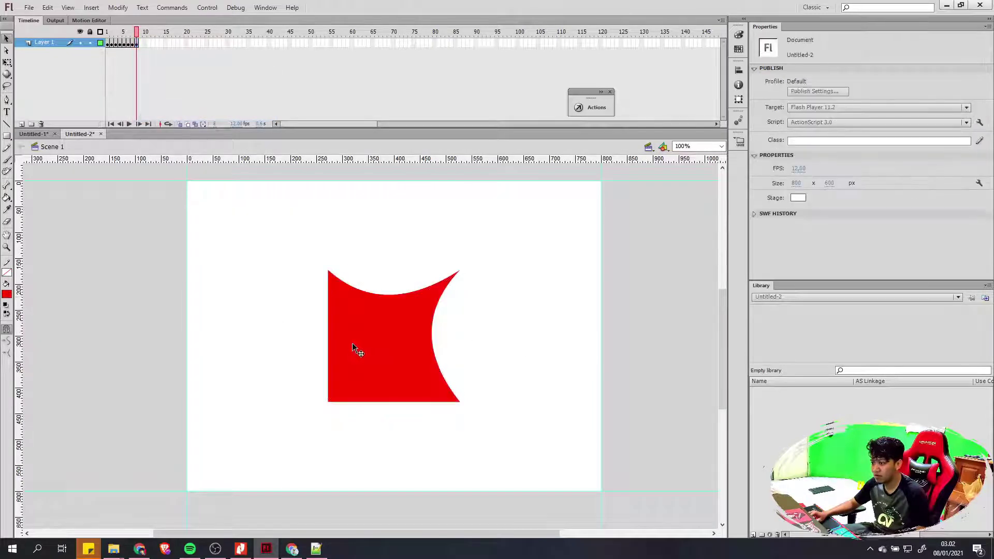
left_click_drag(328, 333, 339, 335)
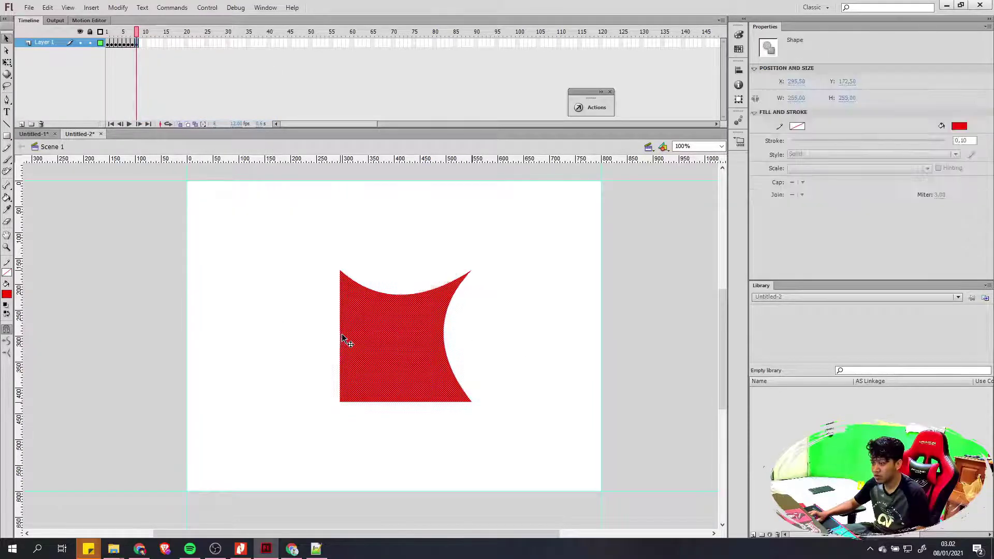
key("ctrl+z")
left_click(560, 351)
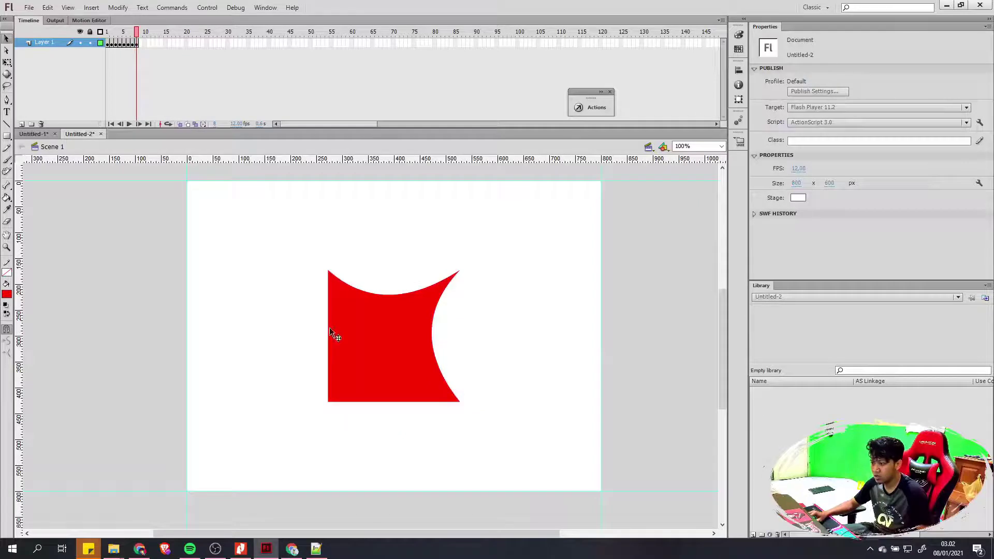
left_click_drag(329, 332, 359, 331)
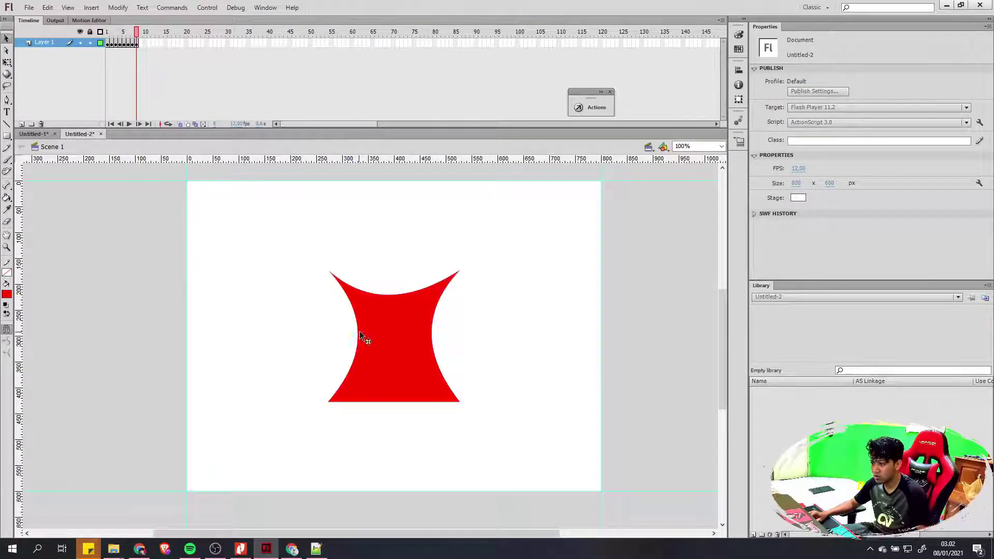
right_click(140, 45)
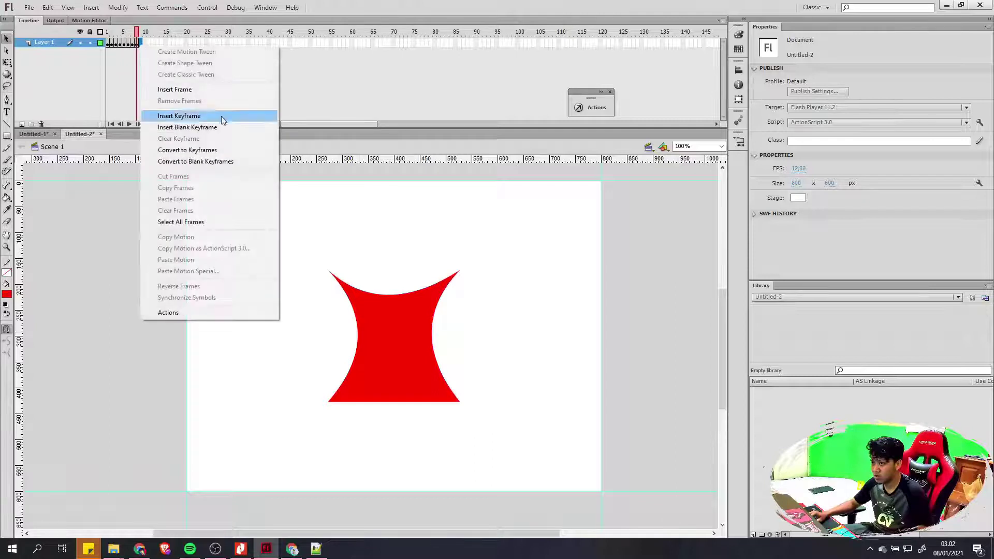
left_click(221, 127)
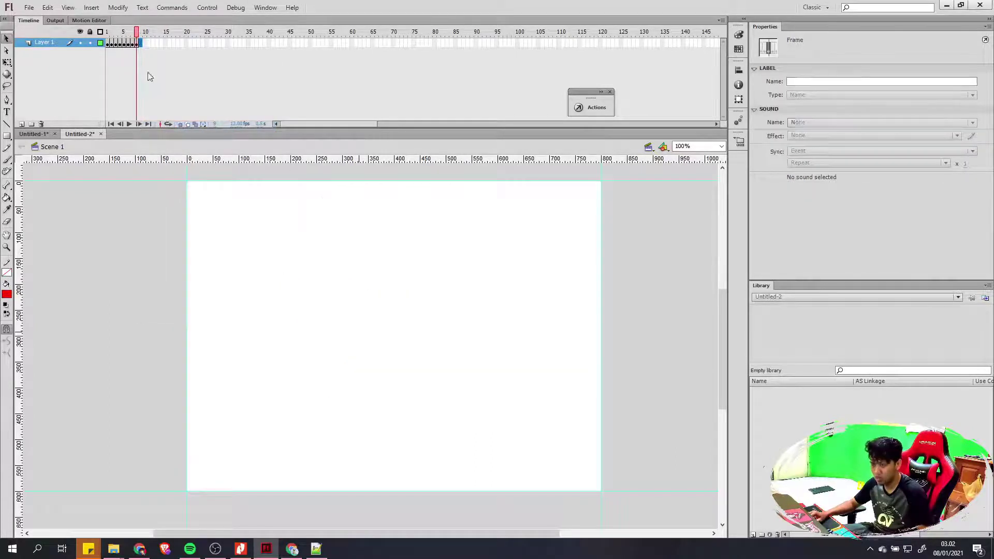
key("ctrl+z")
Insert a keyframe at frame 9 and bend the red shape's bottom edge inward into a curve
right_click(139, 43)
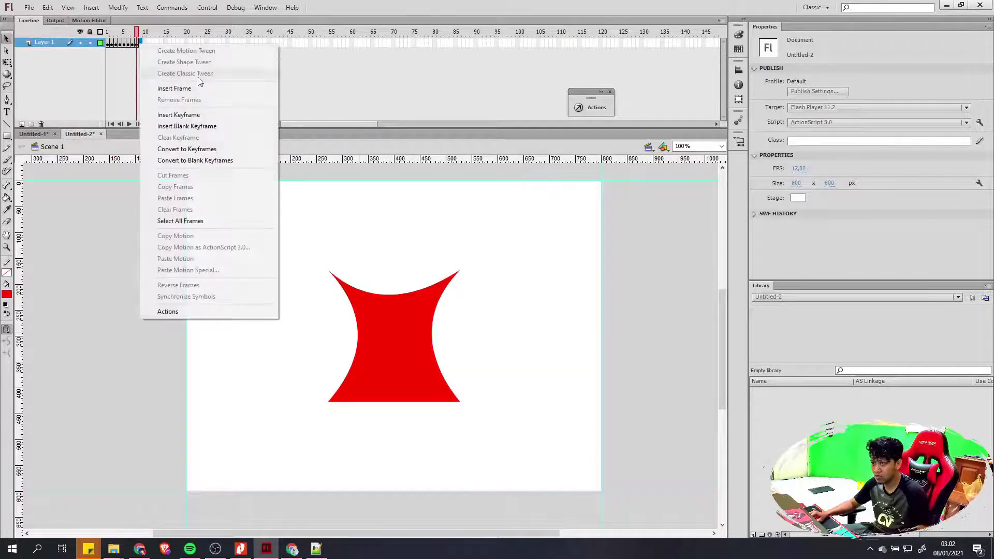
left_click(214, 113)
left_click(506, 301)
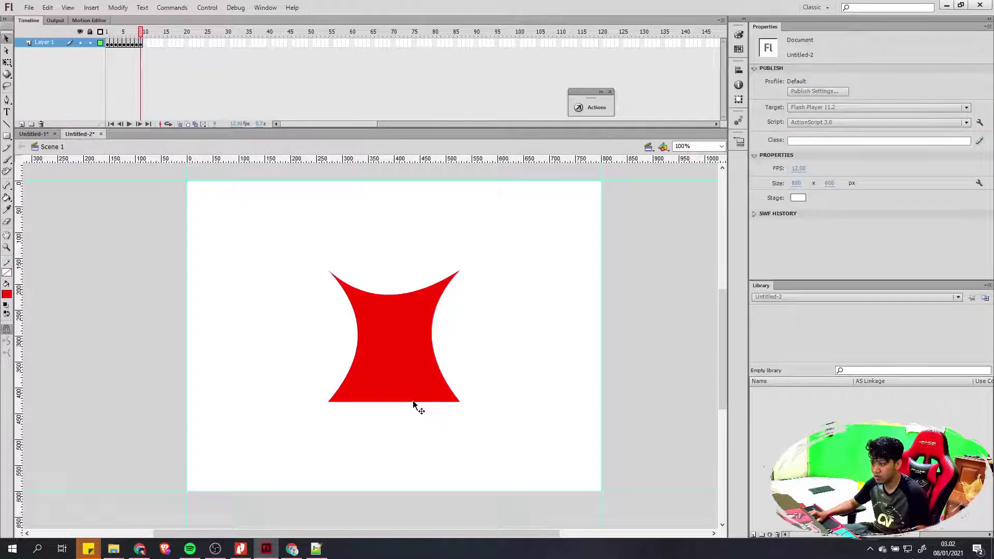
left_click_drag(412, 402, 413, 370)
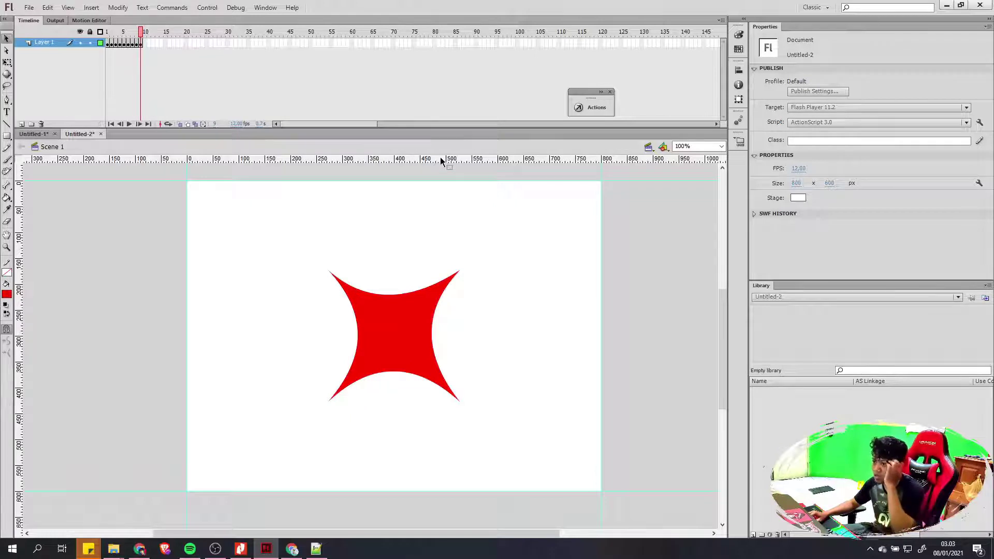
Play the animation back on the timeline and select frame 9
left_click(129, 124)
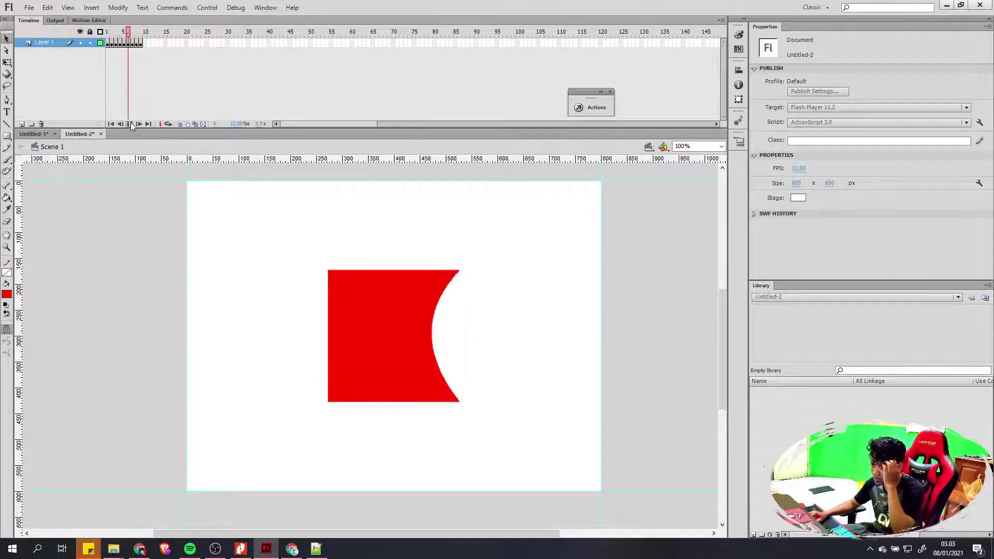
left_click(129, 123)
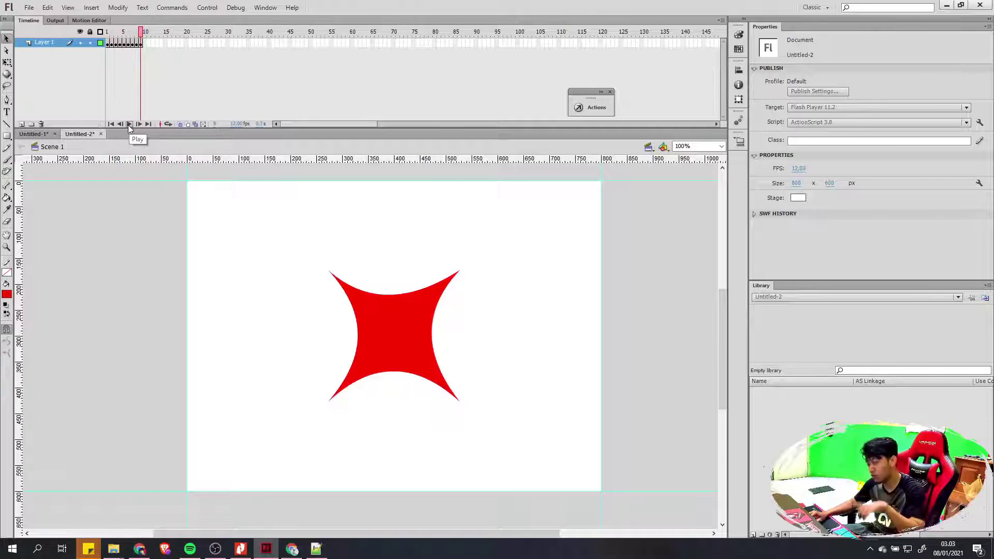
left_click(140, 44)
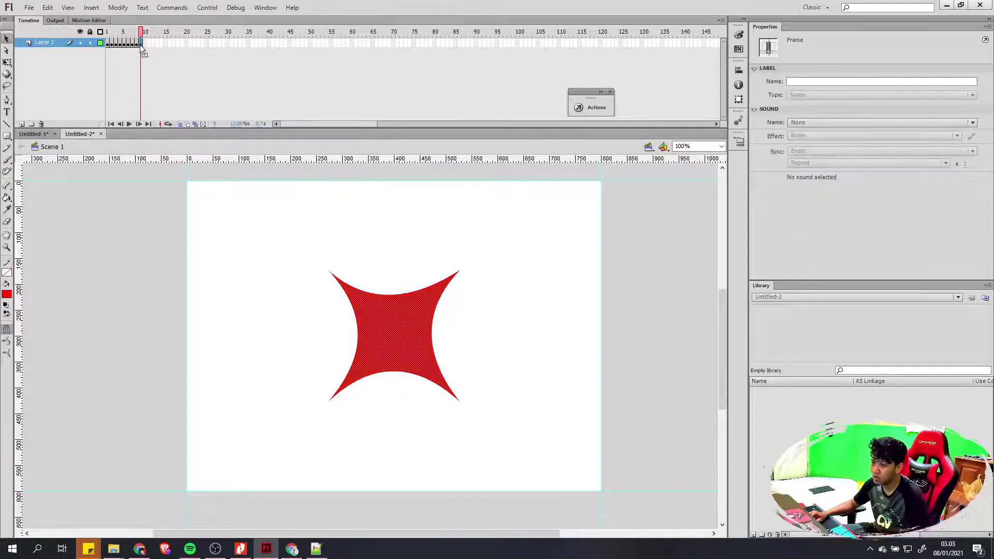
Extend the final red shape to frame 15 with an inserted frame and preview the animation with Test Movie
left_click(166, 45)
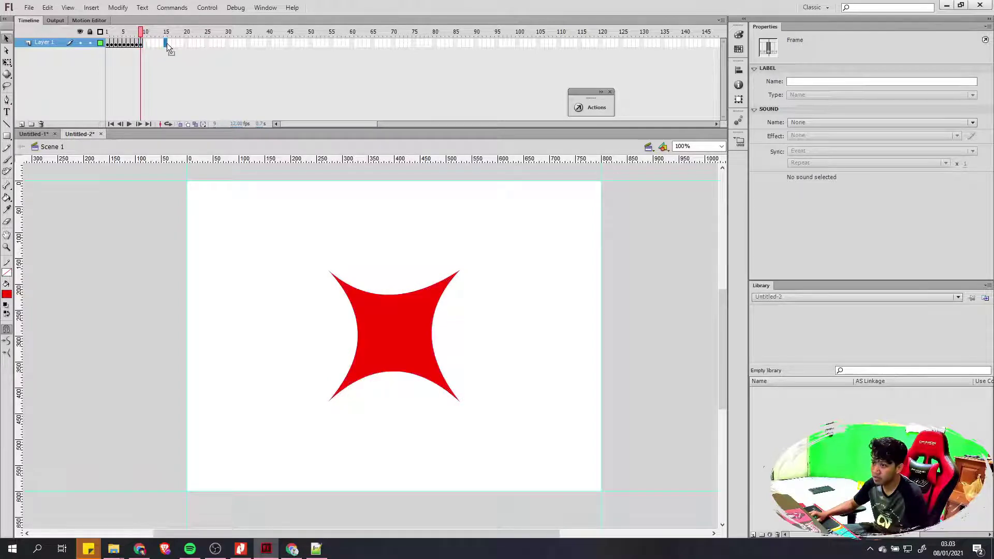
right_click(166, 45)
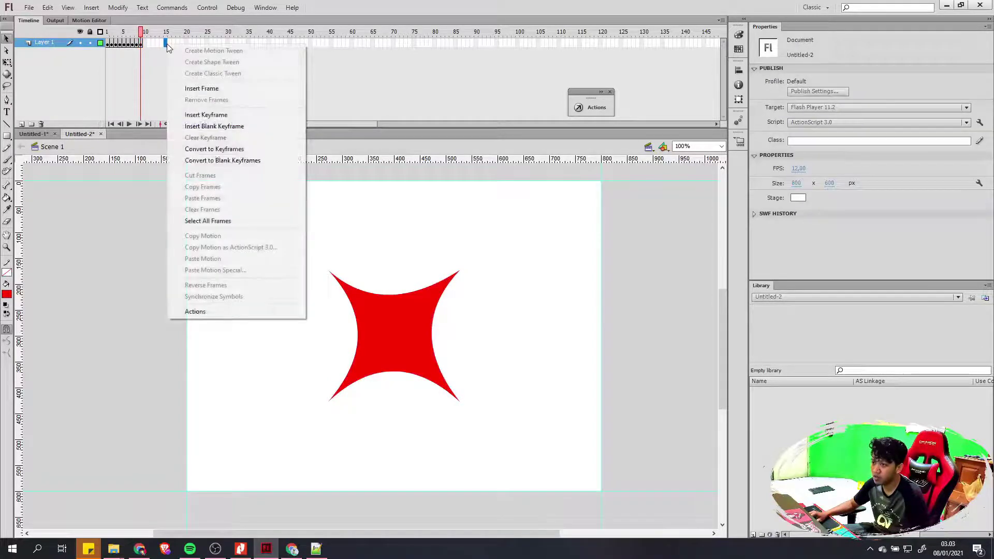
left_click(227, 89)
left_click_drag(167, 35, 184, 46)
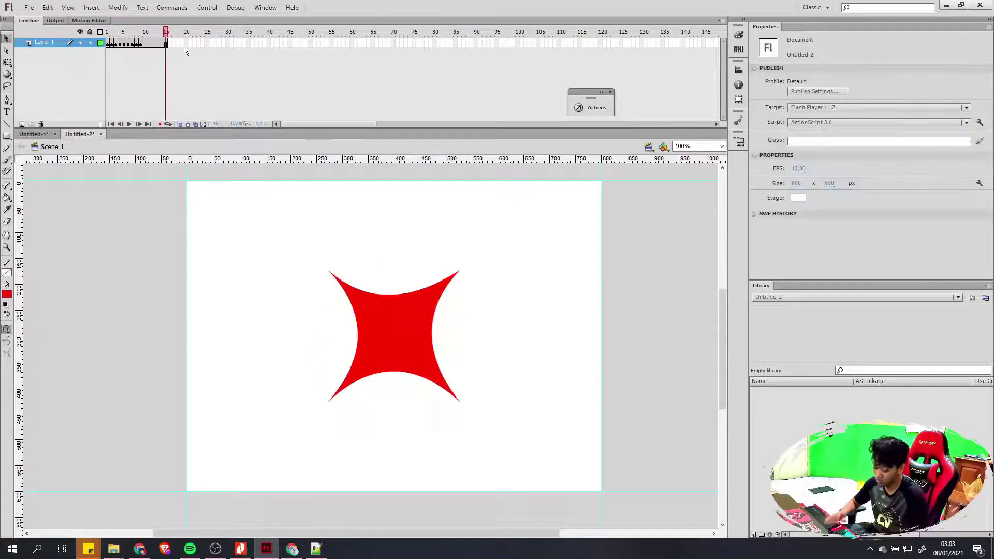
key("ctrl+Return")
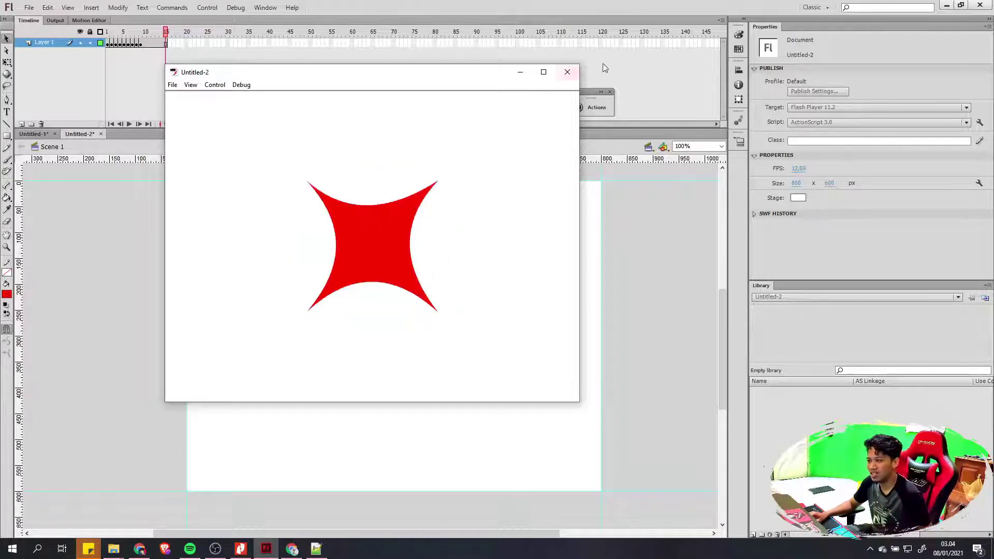
left_click(567, 75)
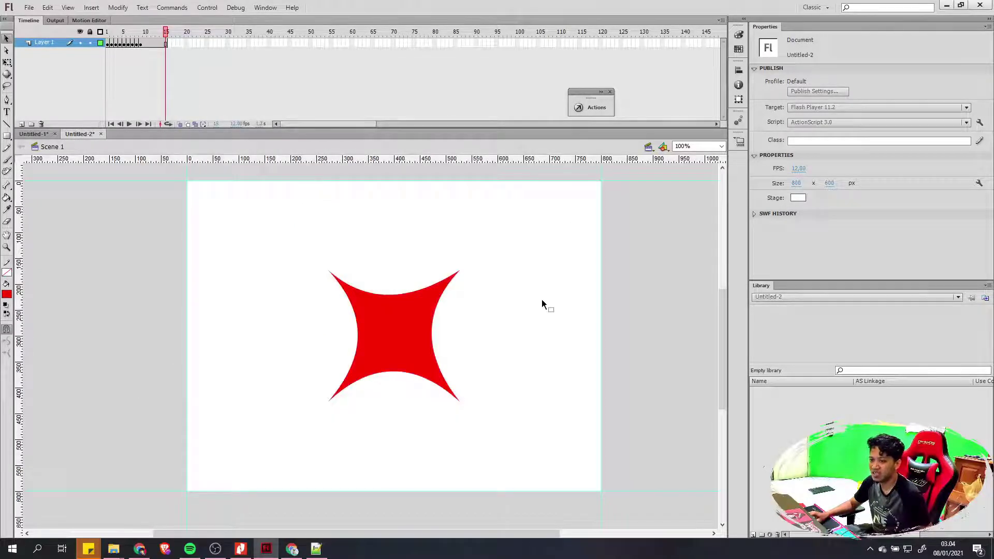
Start saving the document and browse on drive E: to Teaching, SMKN2_sukorejo, ! Materi _Pembelajaran, 1 _Animasi Flash
left_click(29, 8)
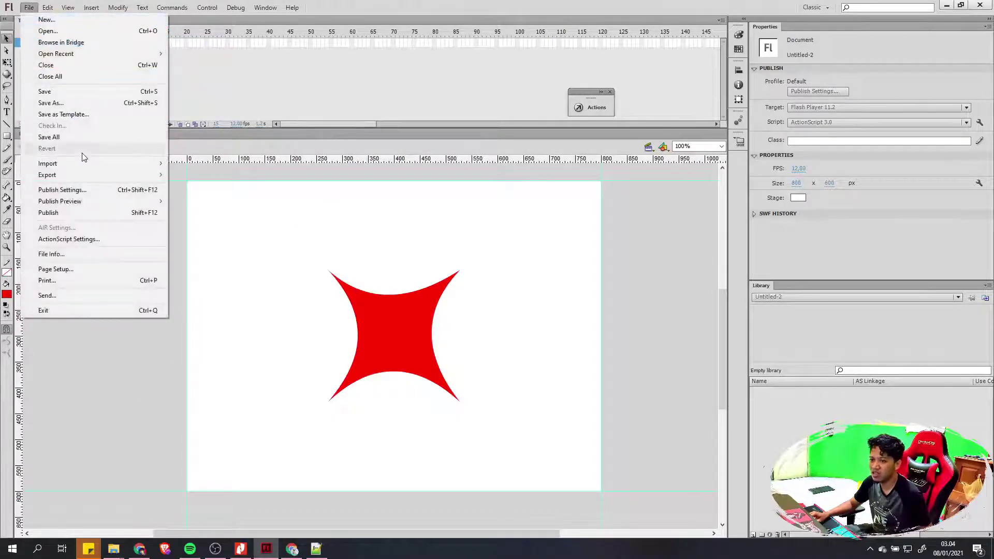
left_click(70, 97)
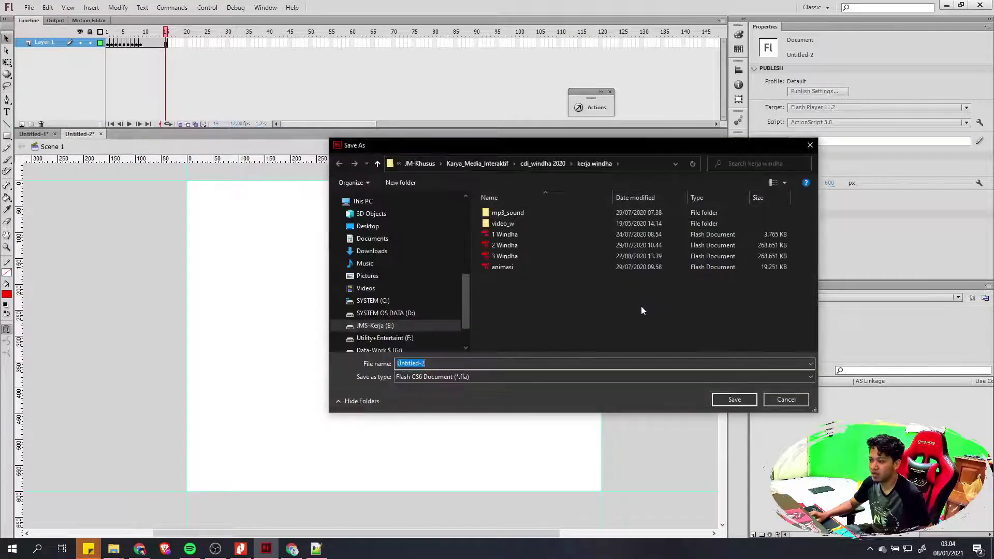
scroll(468, 287, "down", 2)
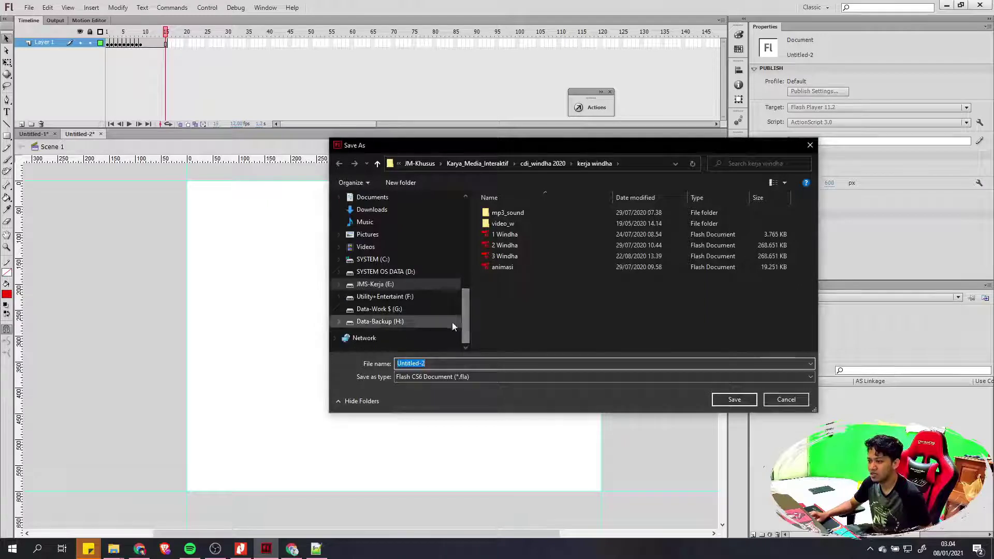
left_click(379, 289)
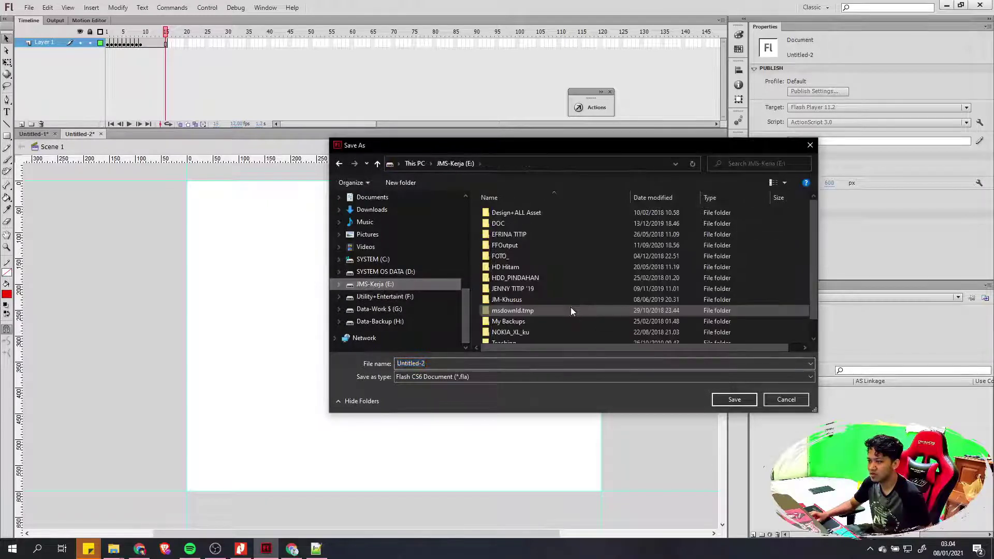
scroll(564, 280, "down", 3)
double_click(514, 330)
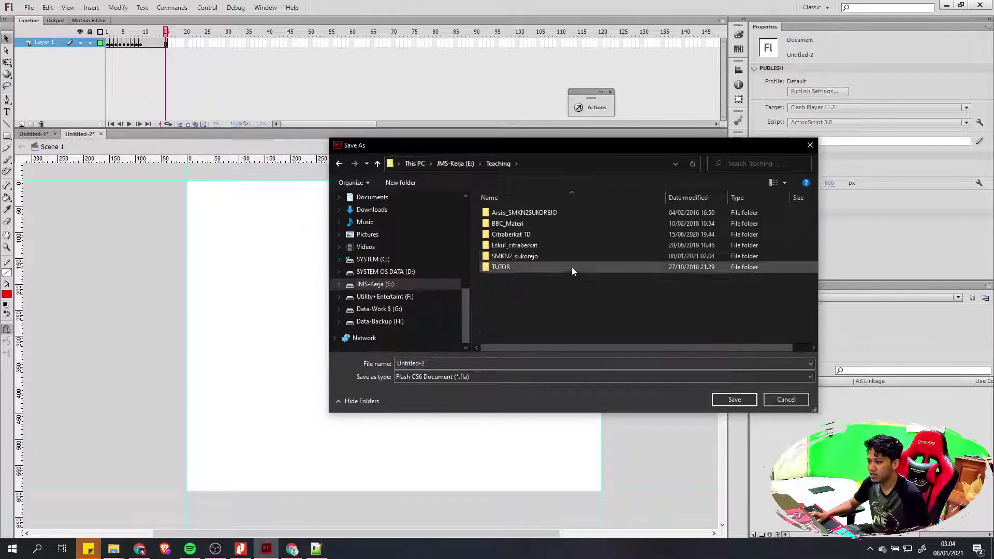
double_click(518, 256)
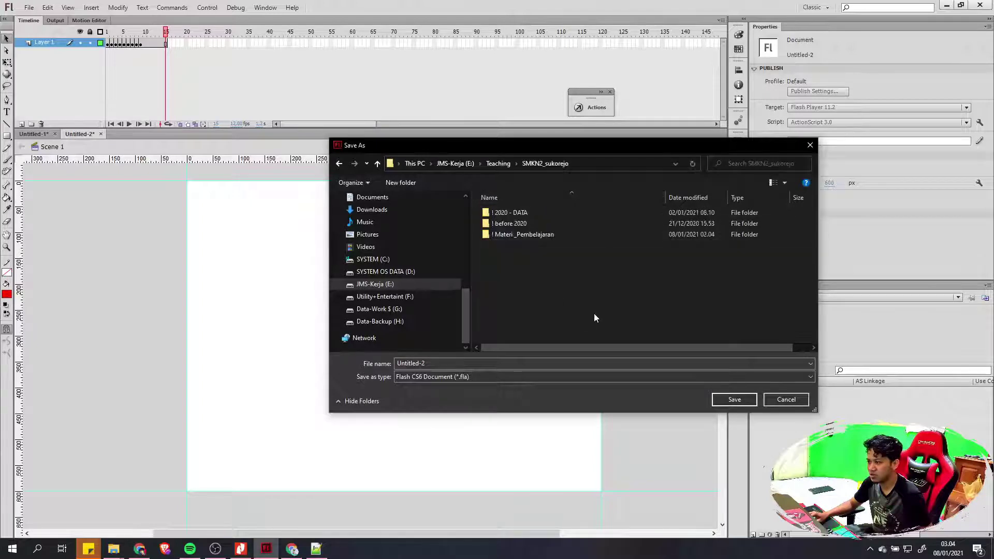
double_click(518, 236)
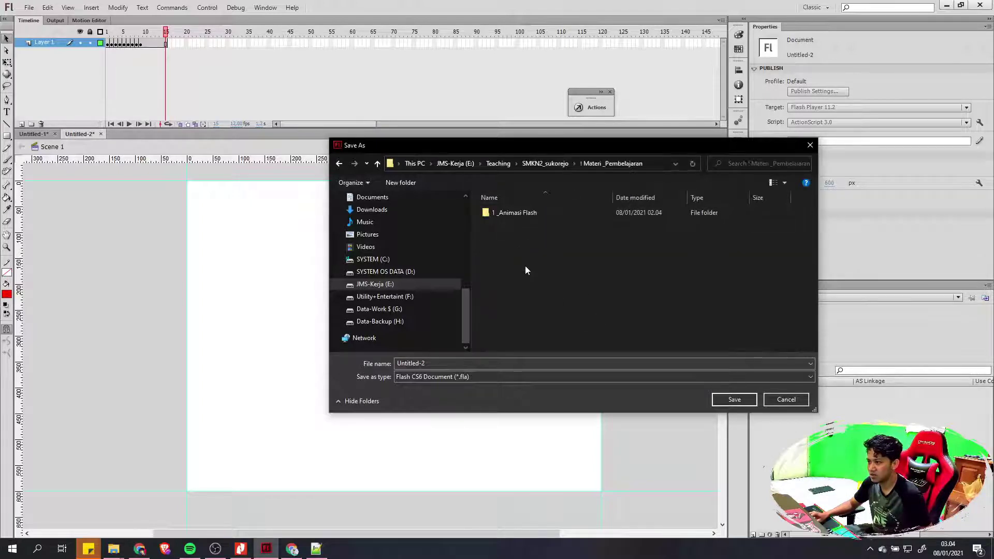
double_click(502, 213)
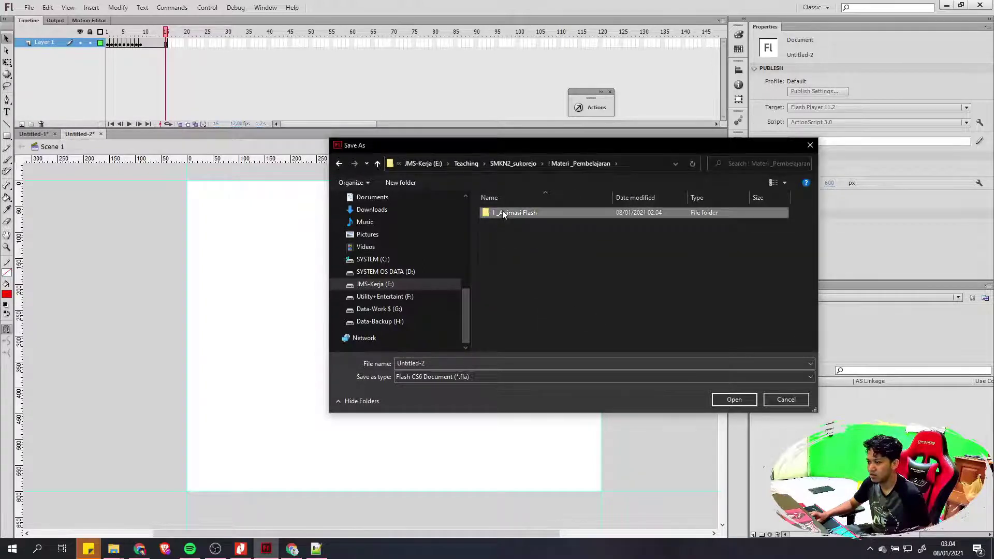
Create a folder named "0 Latihan" in 1 _Animasi Flash and open it as the save location
left_click(408, 189)
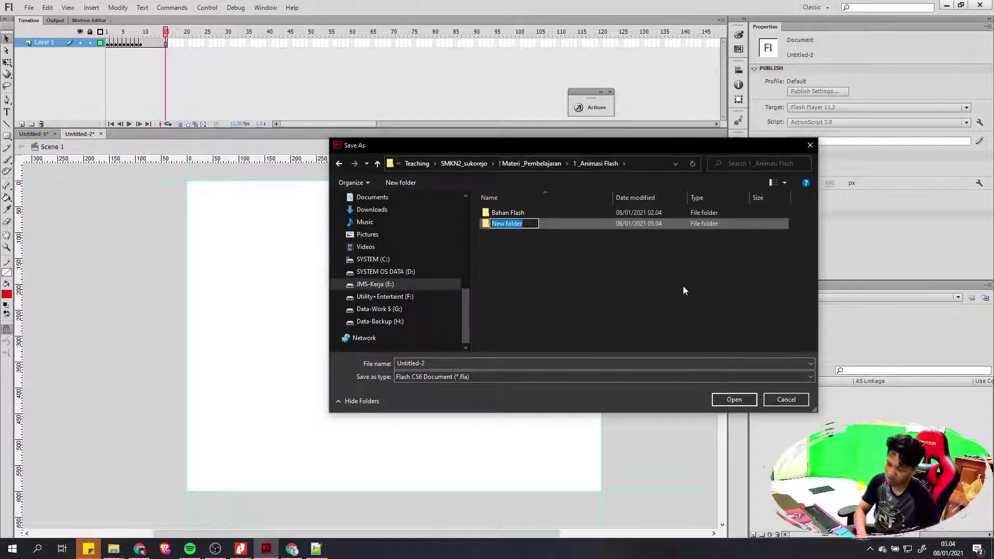
type("1")
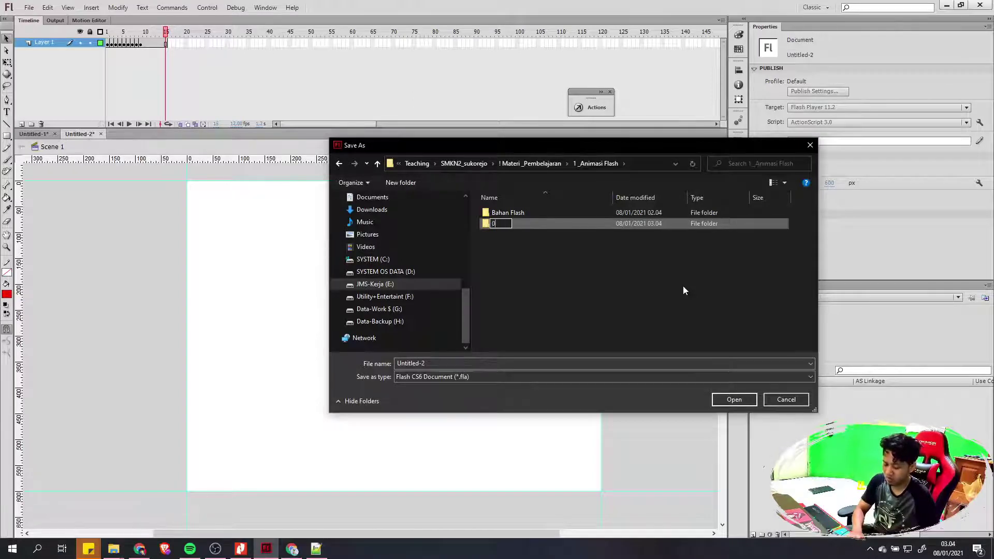
type(" Latihan")
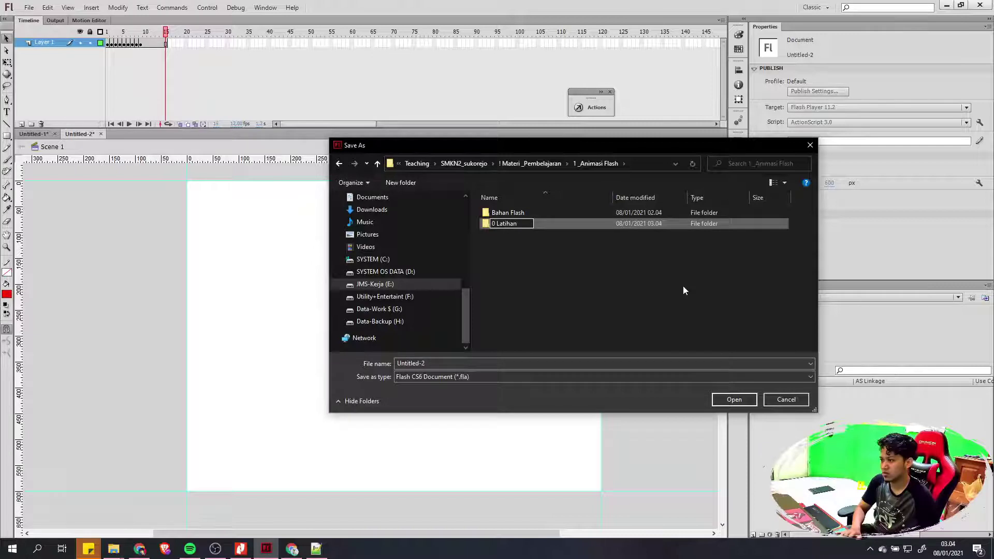
key("Return")
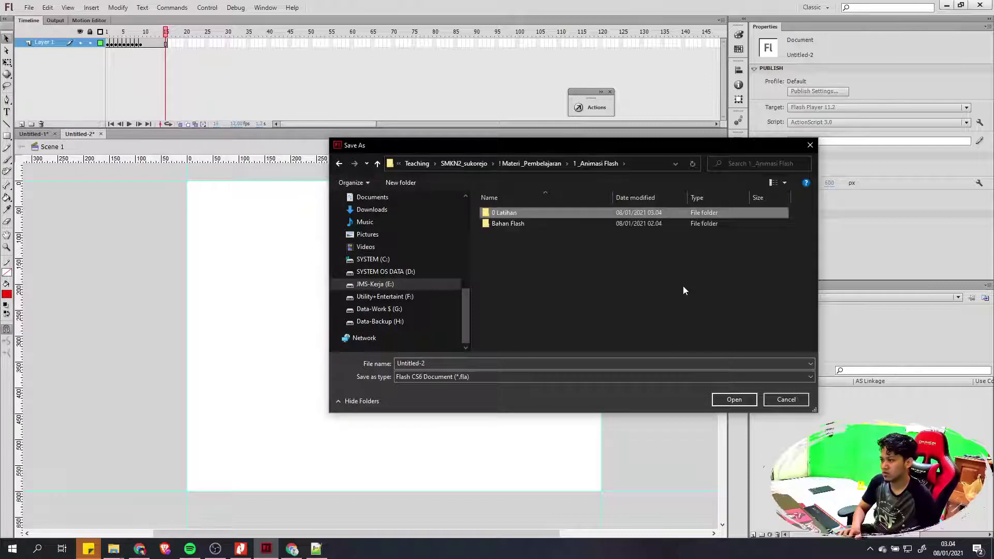
key("Return")
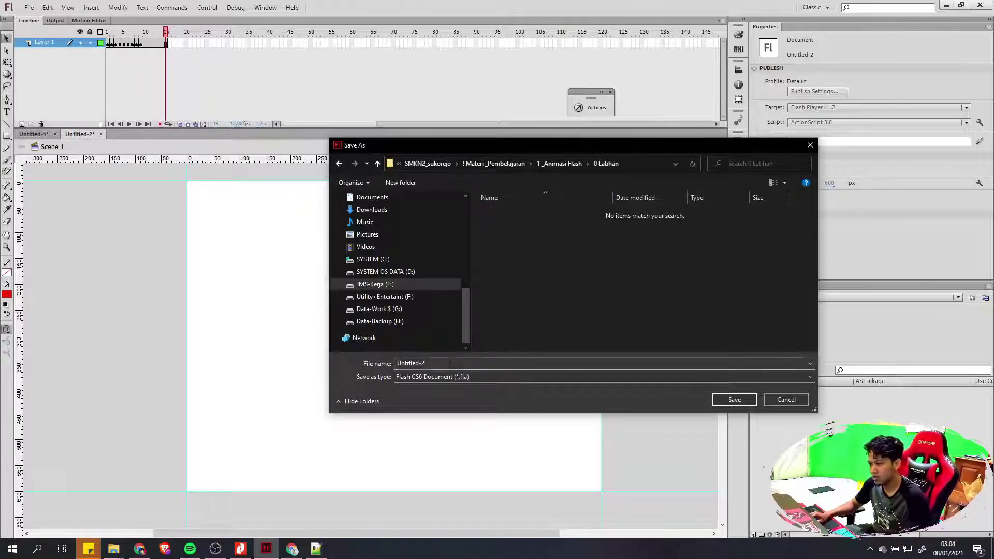
Save the document as "2 _Animasi" in Flash CS6 Document format
left_click(450, 364)
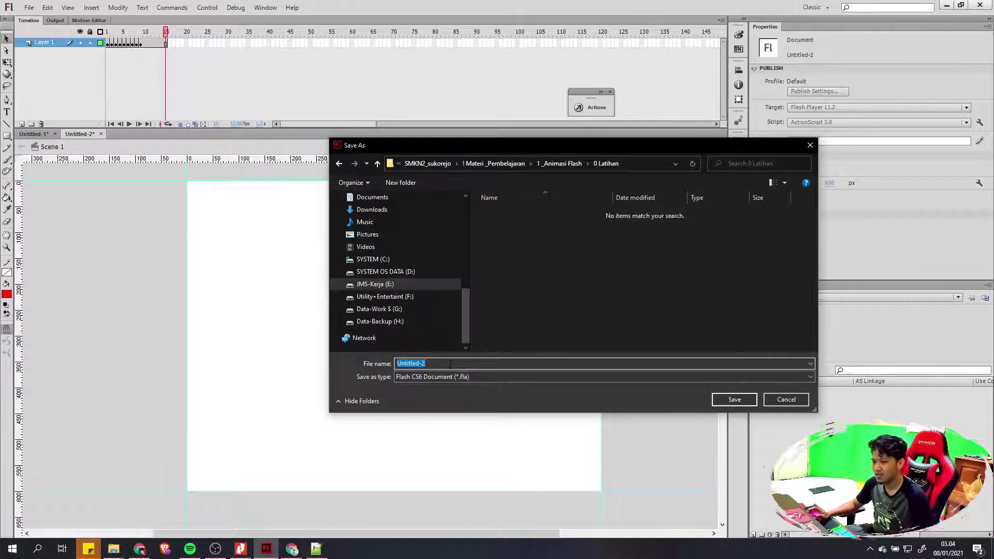
type("2")
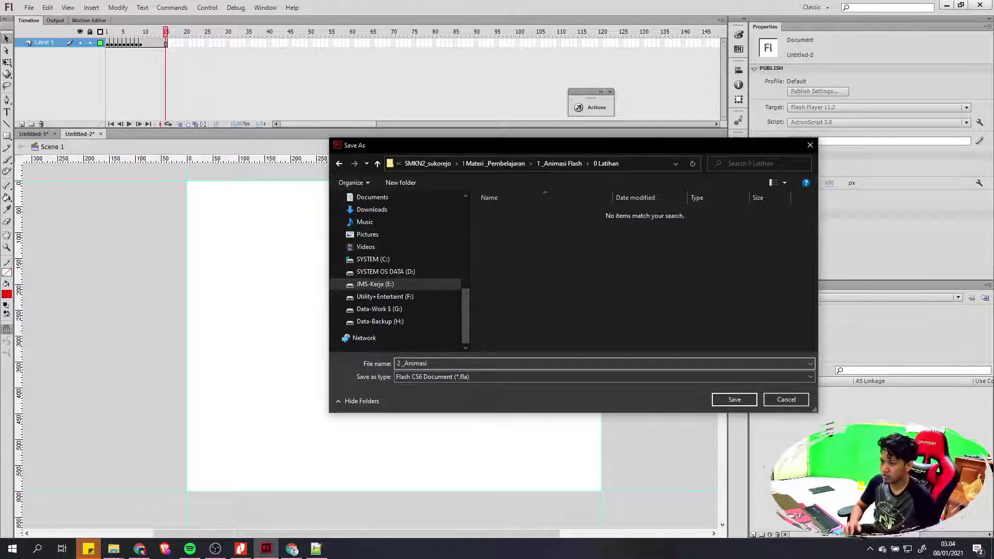
type("_Animasi")
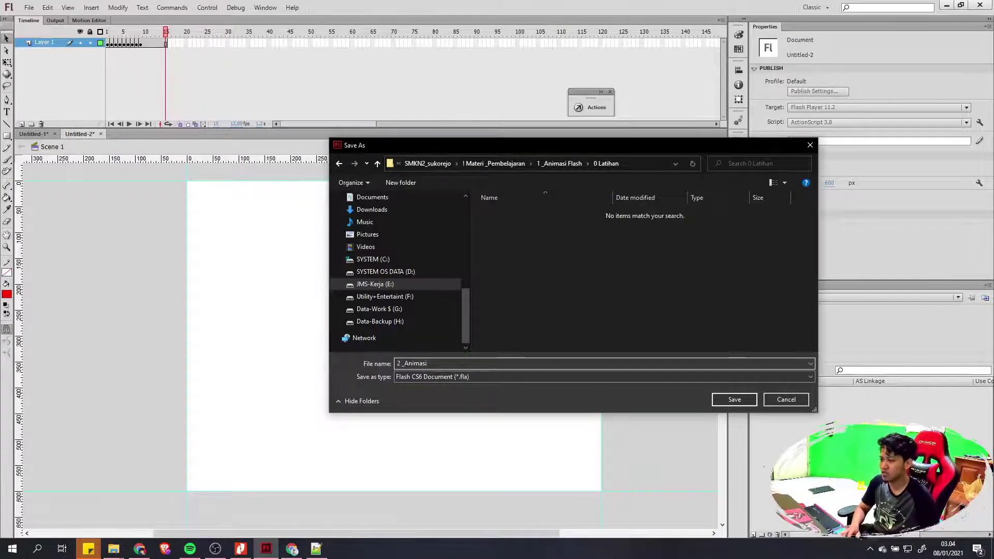
key("Return")
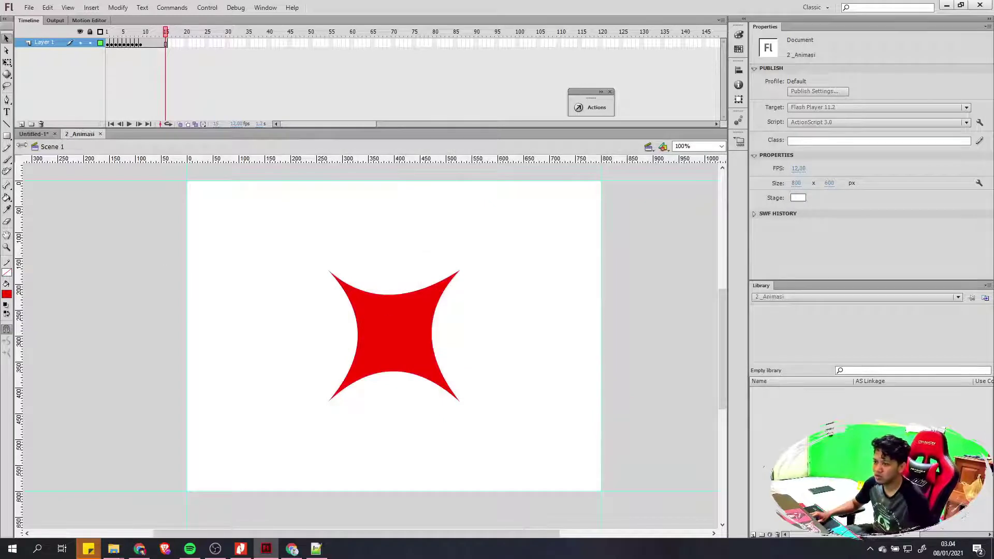
Switch to the Untitled-1 document
key("ctrl+Tab")
key("ctrl+Tab")
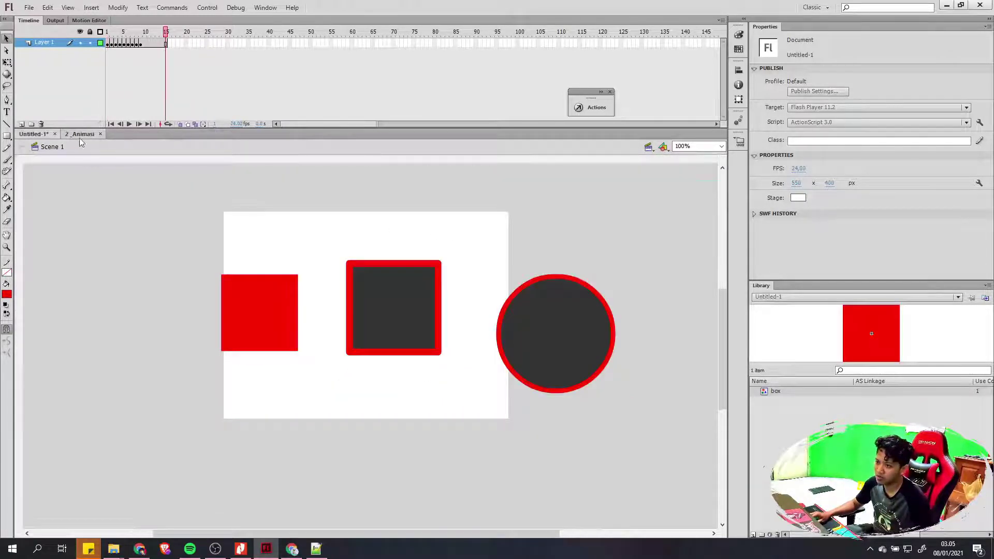